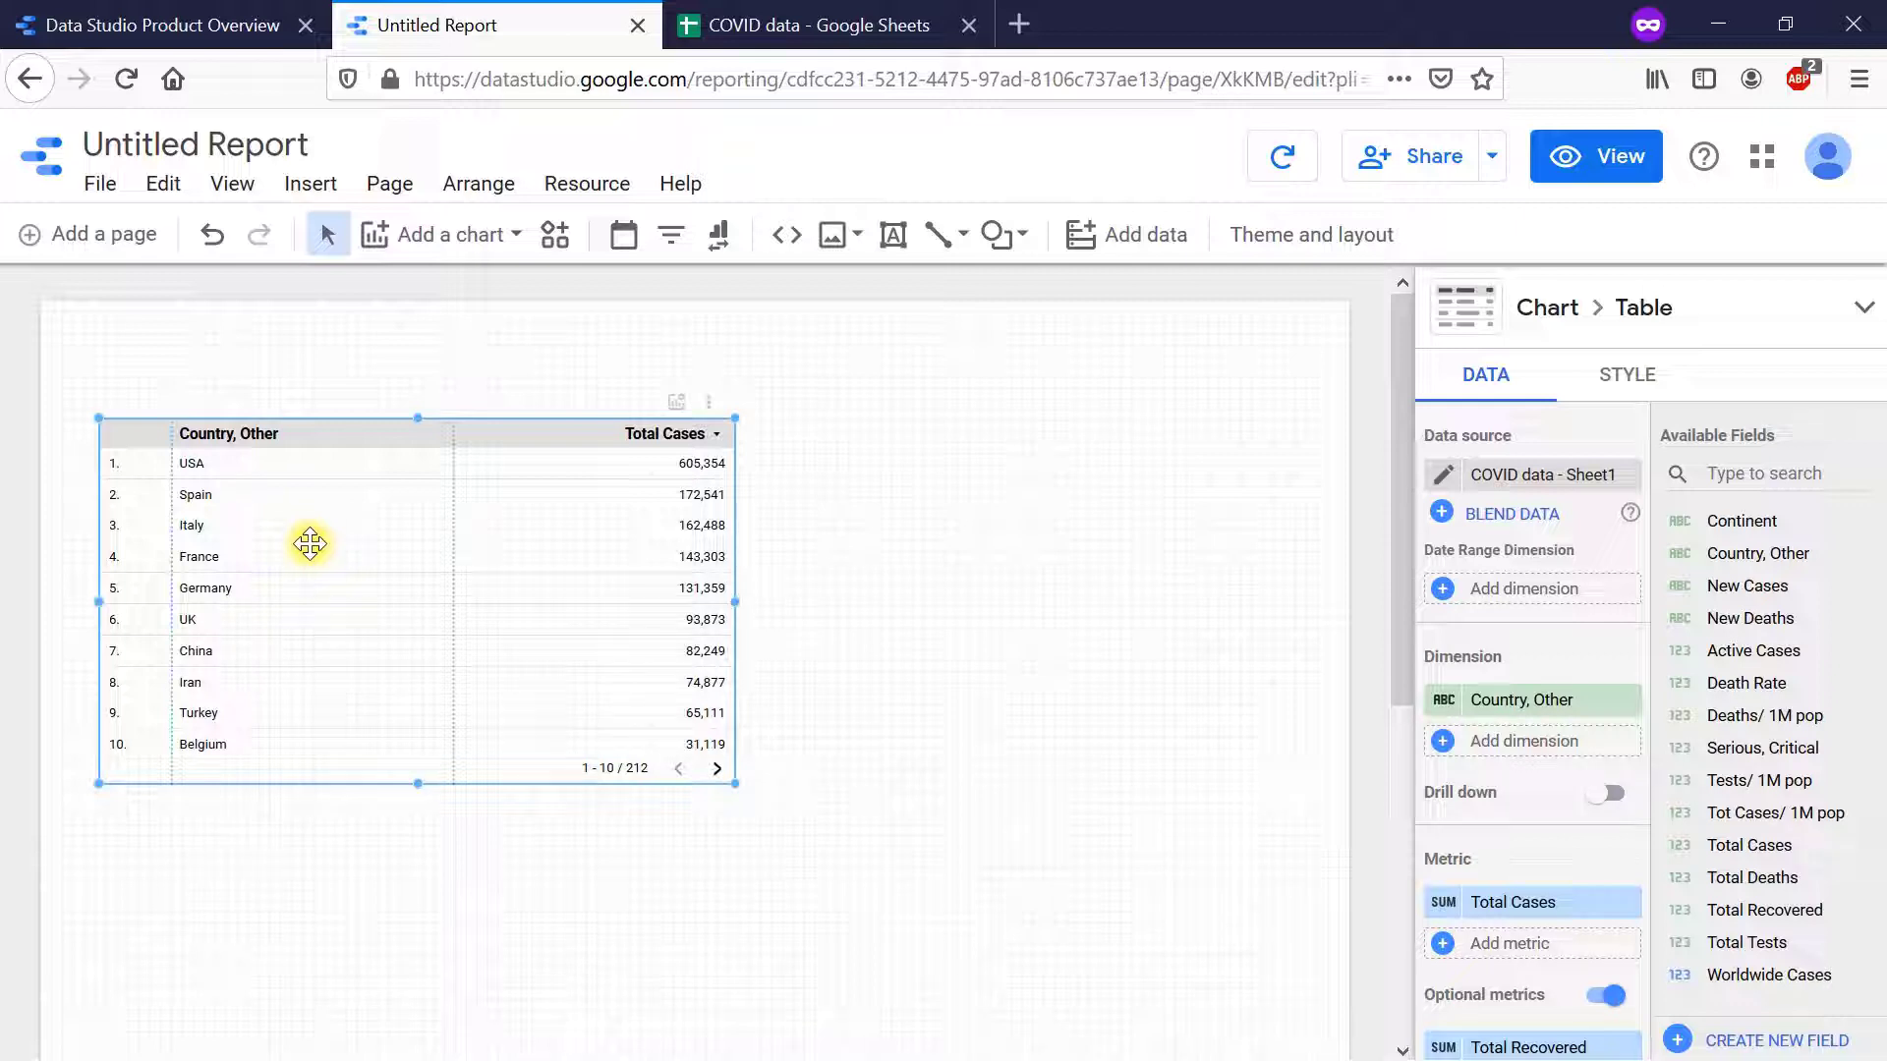
- Create a single-color conditional formatting rule for the table where Country, Other is equal to USA
click(1644, 379)
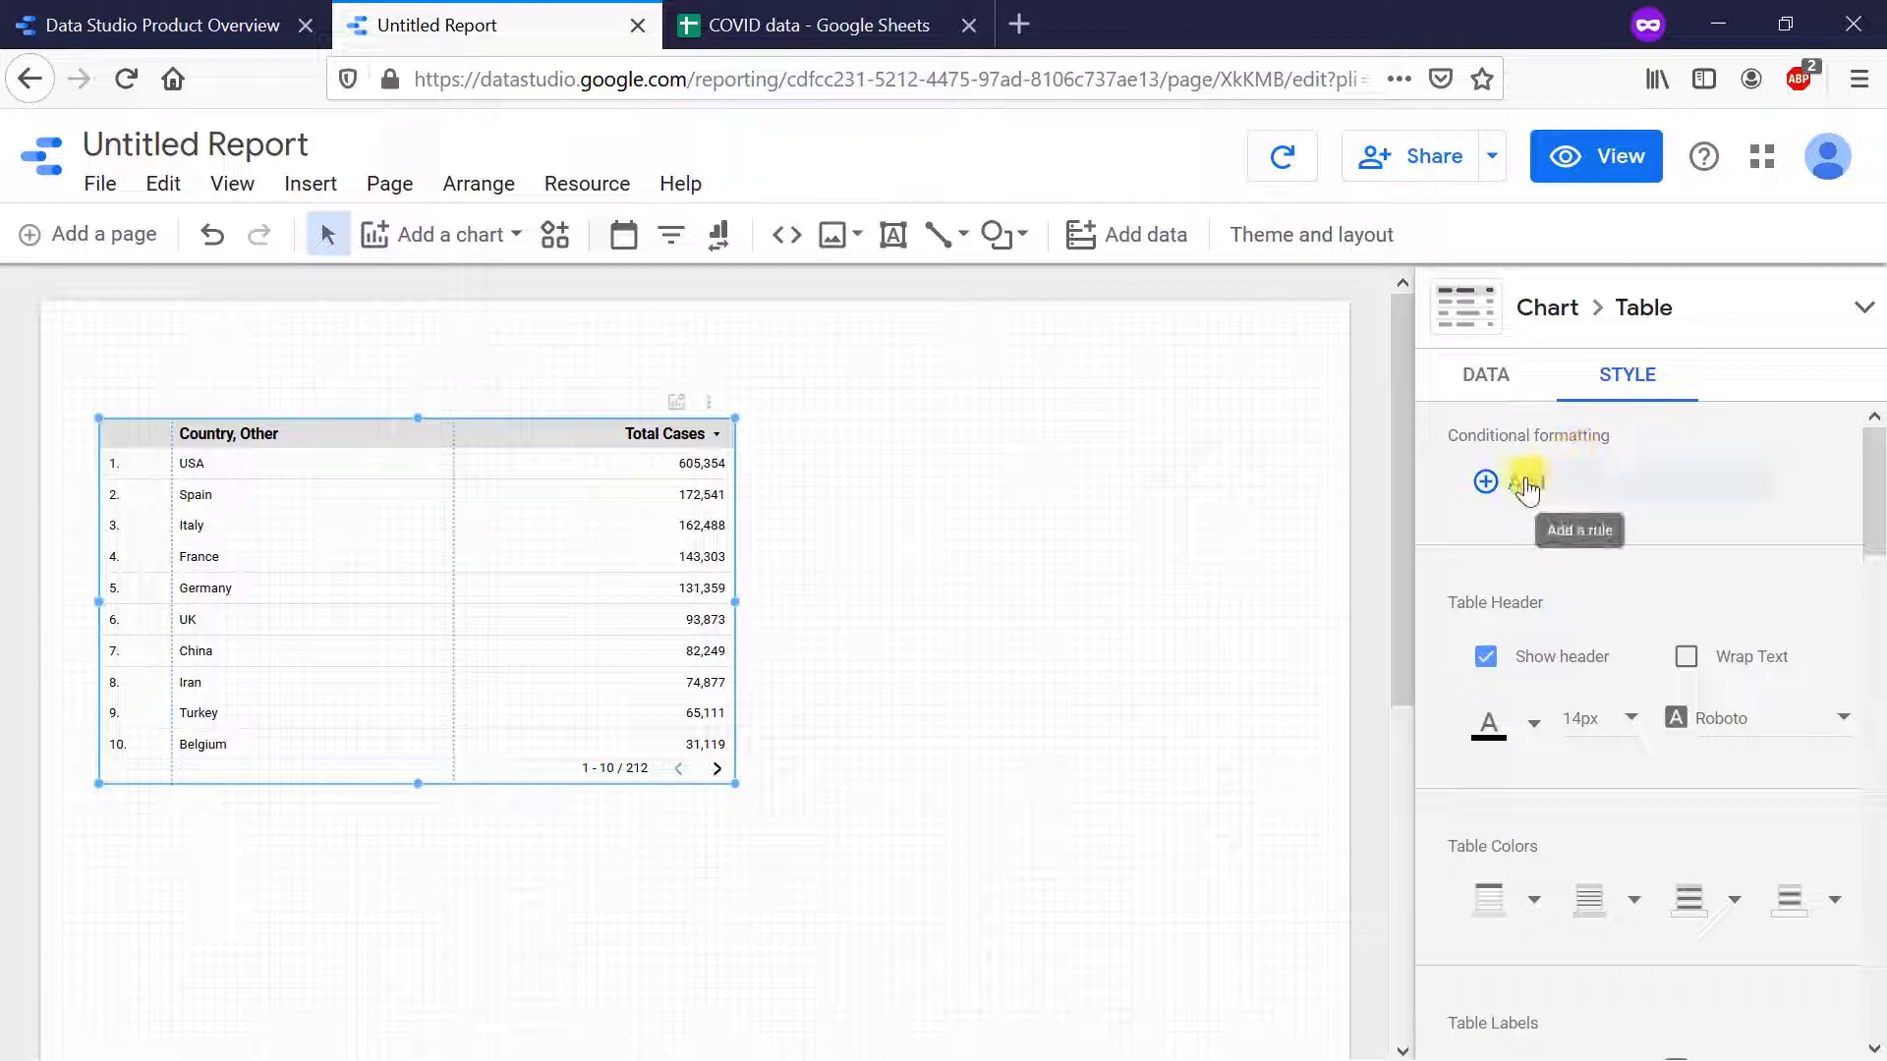
click(1486, 481)
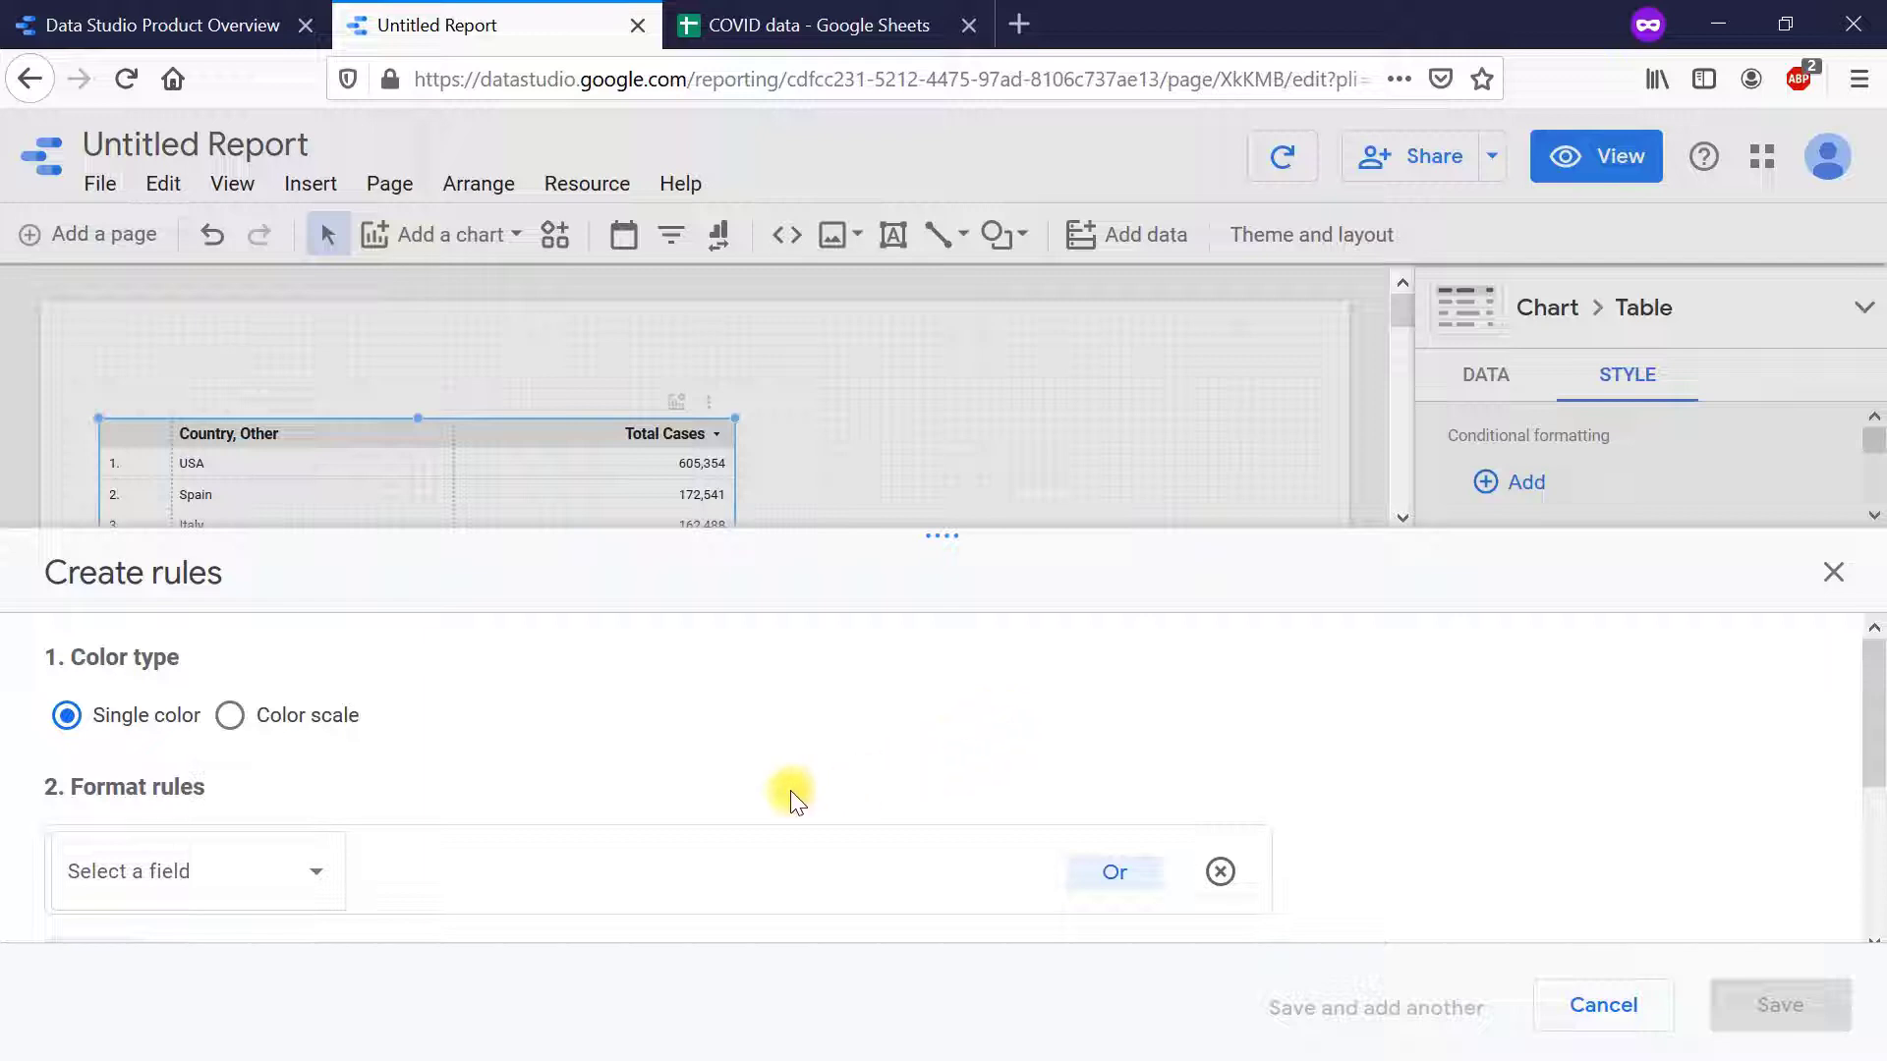
click(148, 889)
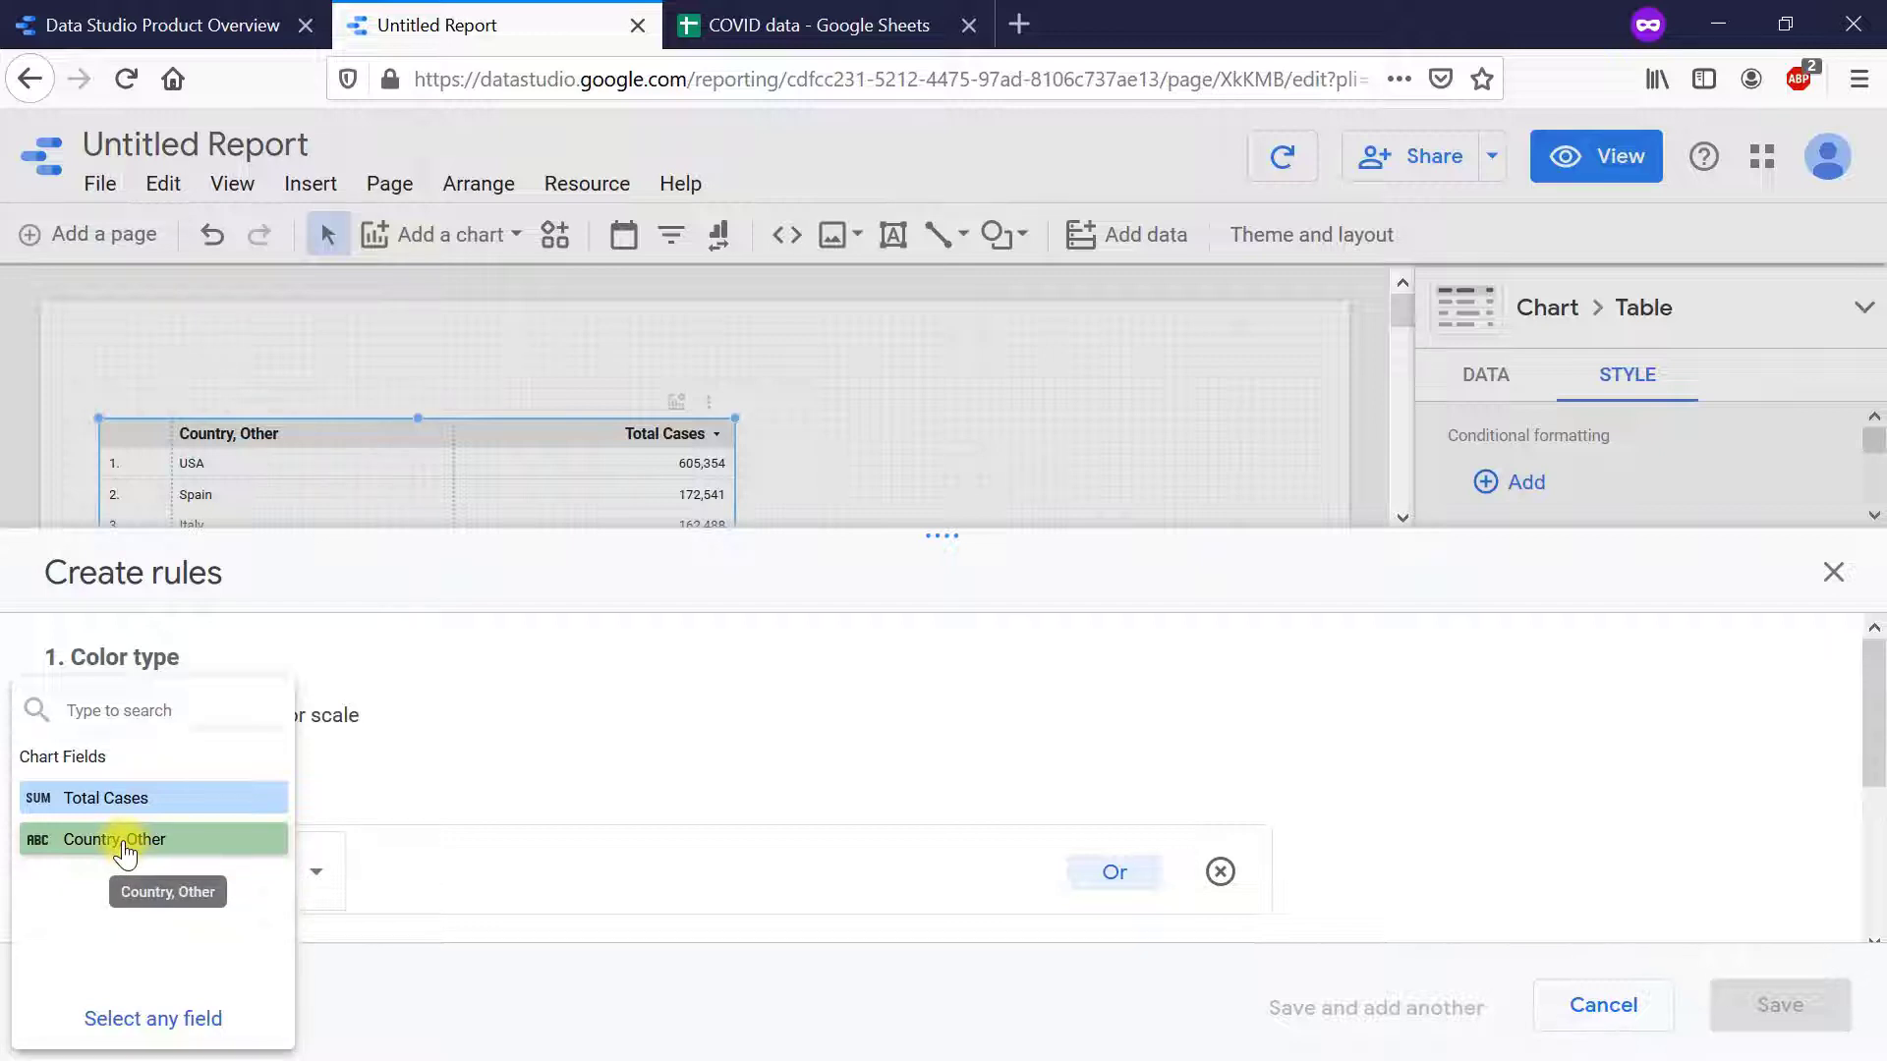
click(123, 843)
click(453, 898)
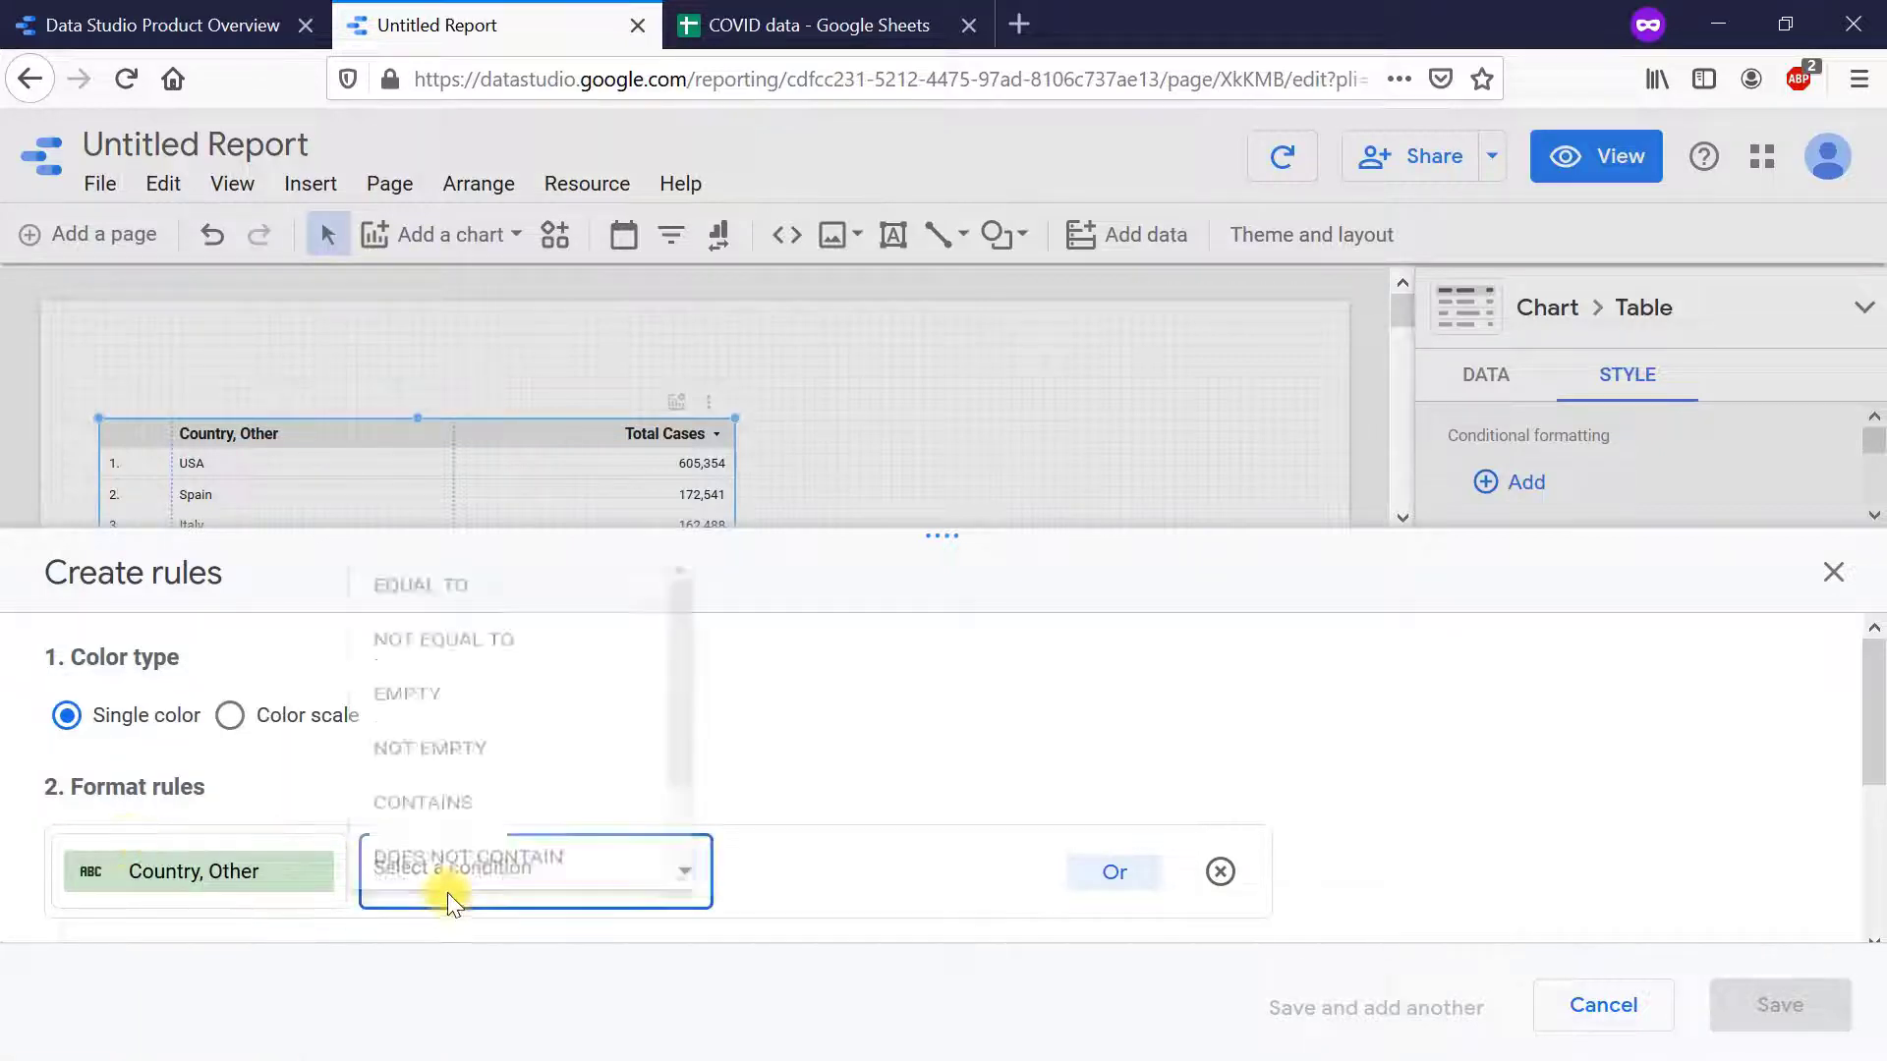
click(439, 568)
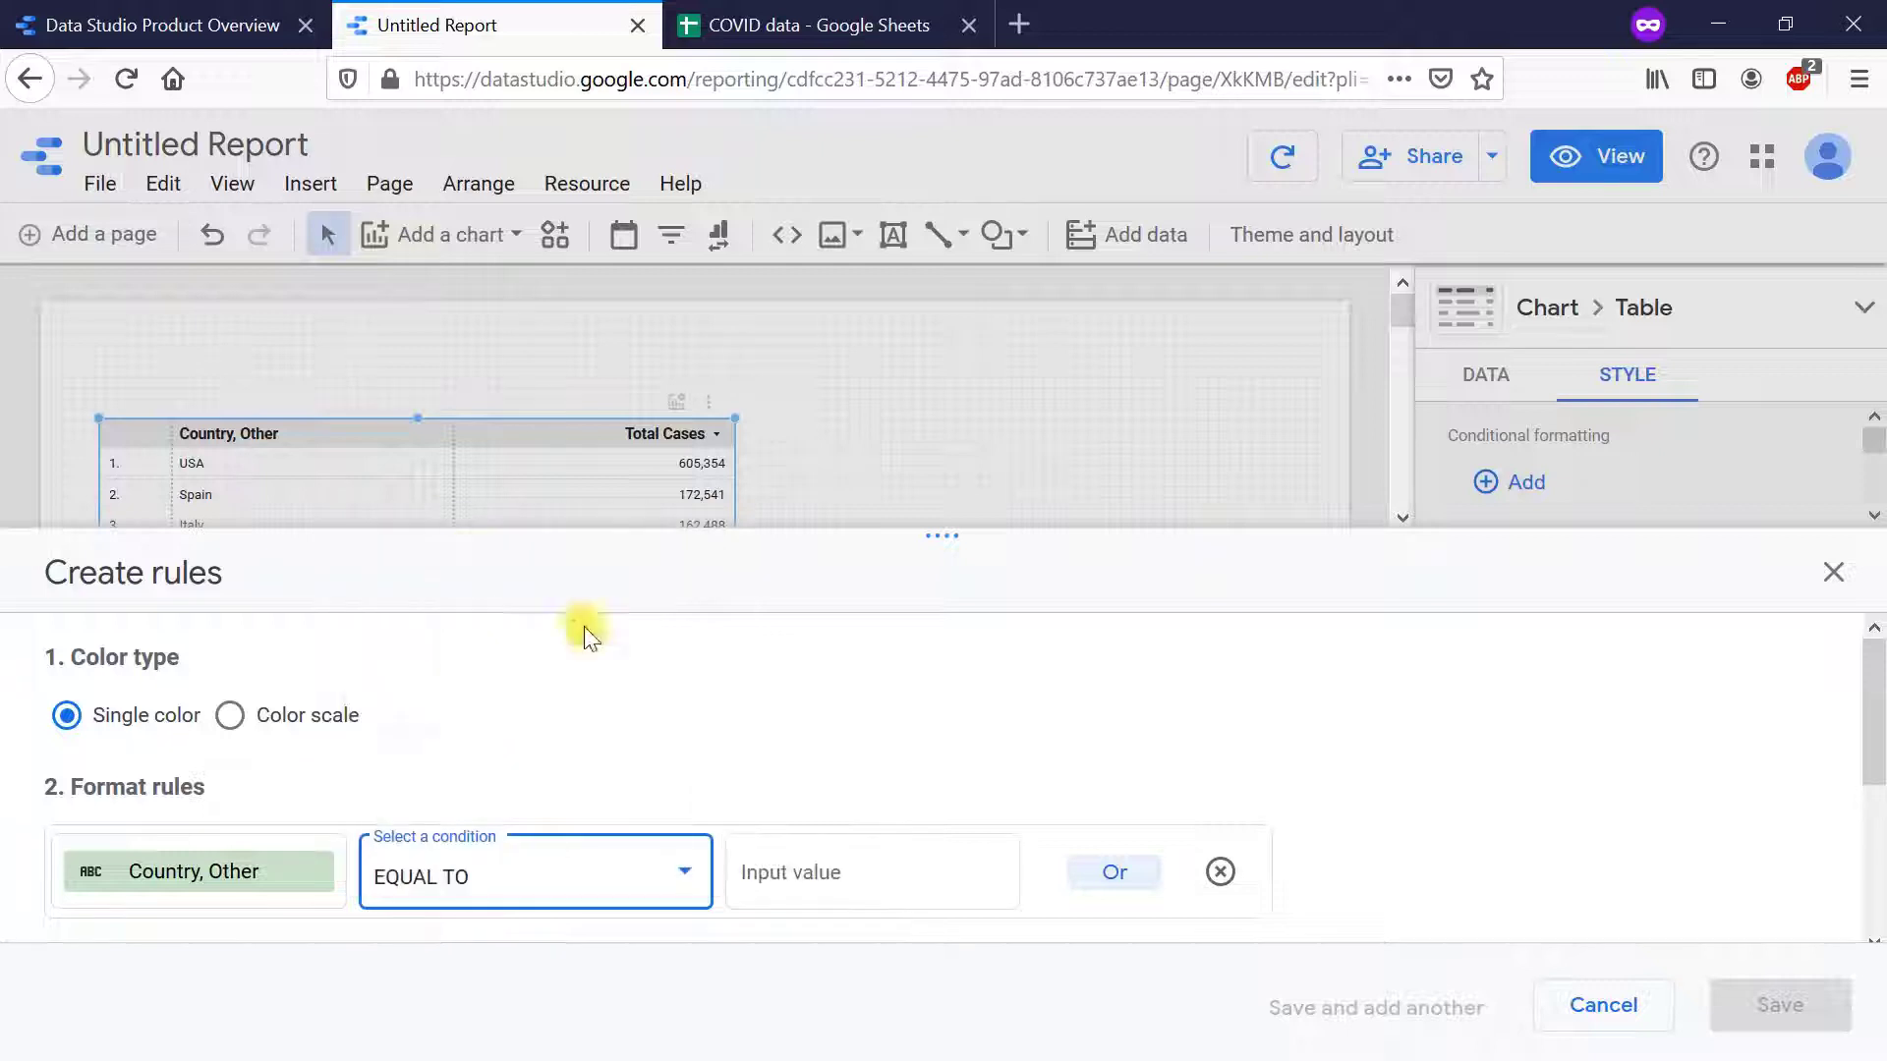
click(857, 867)
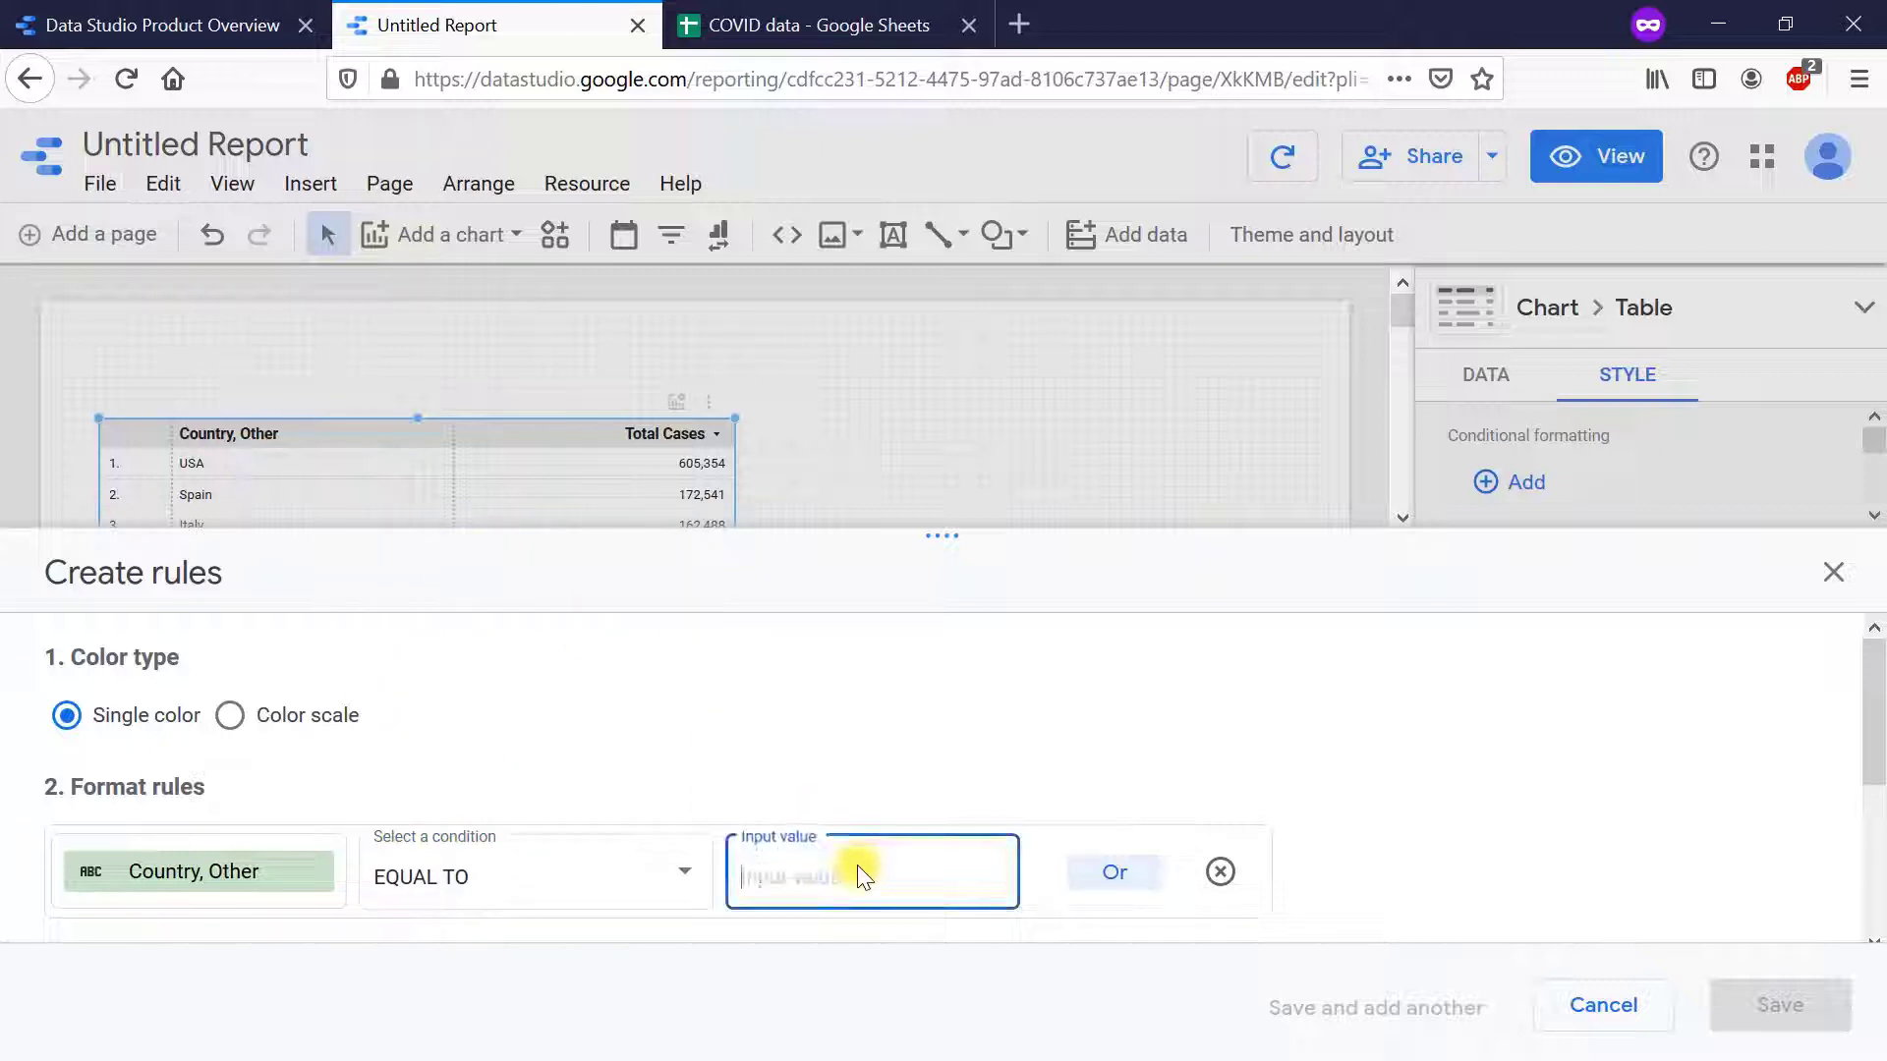
text(USA)
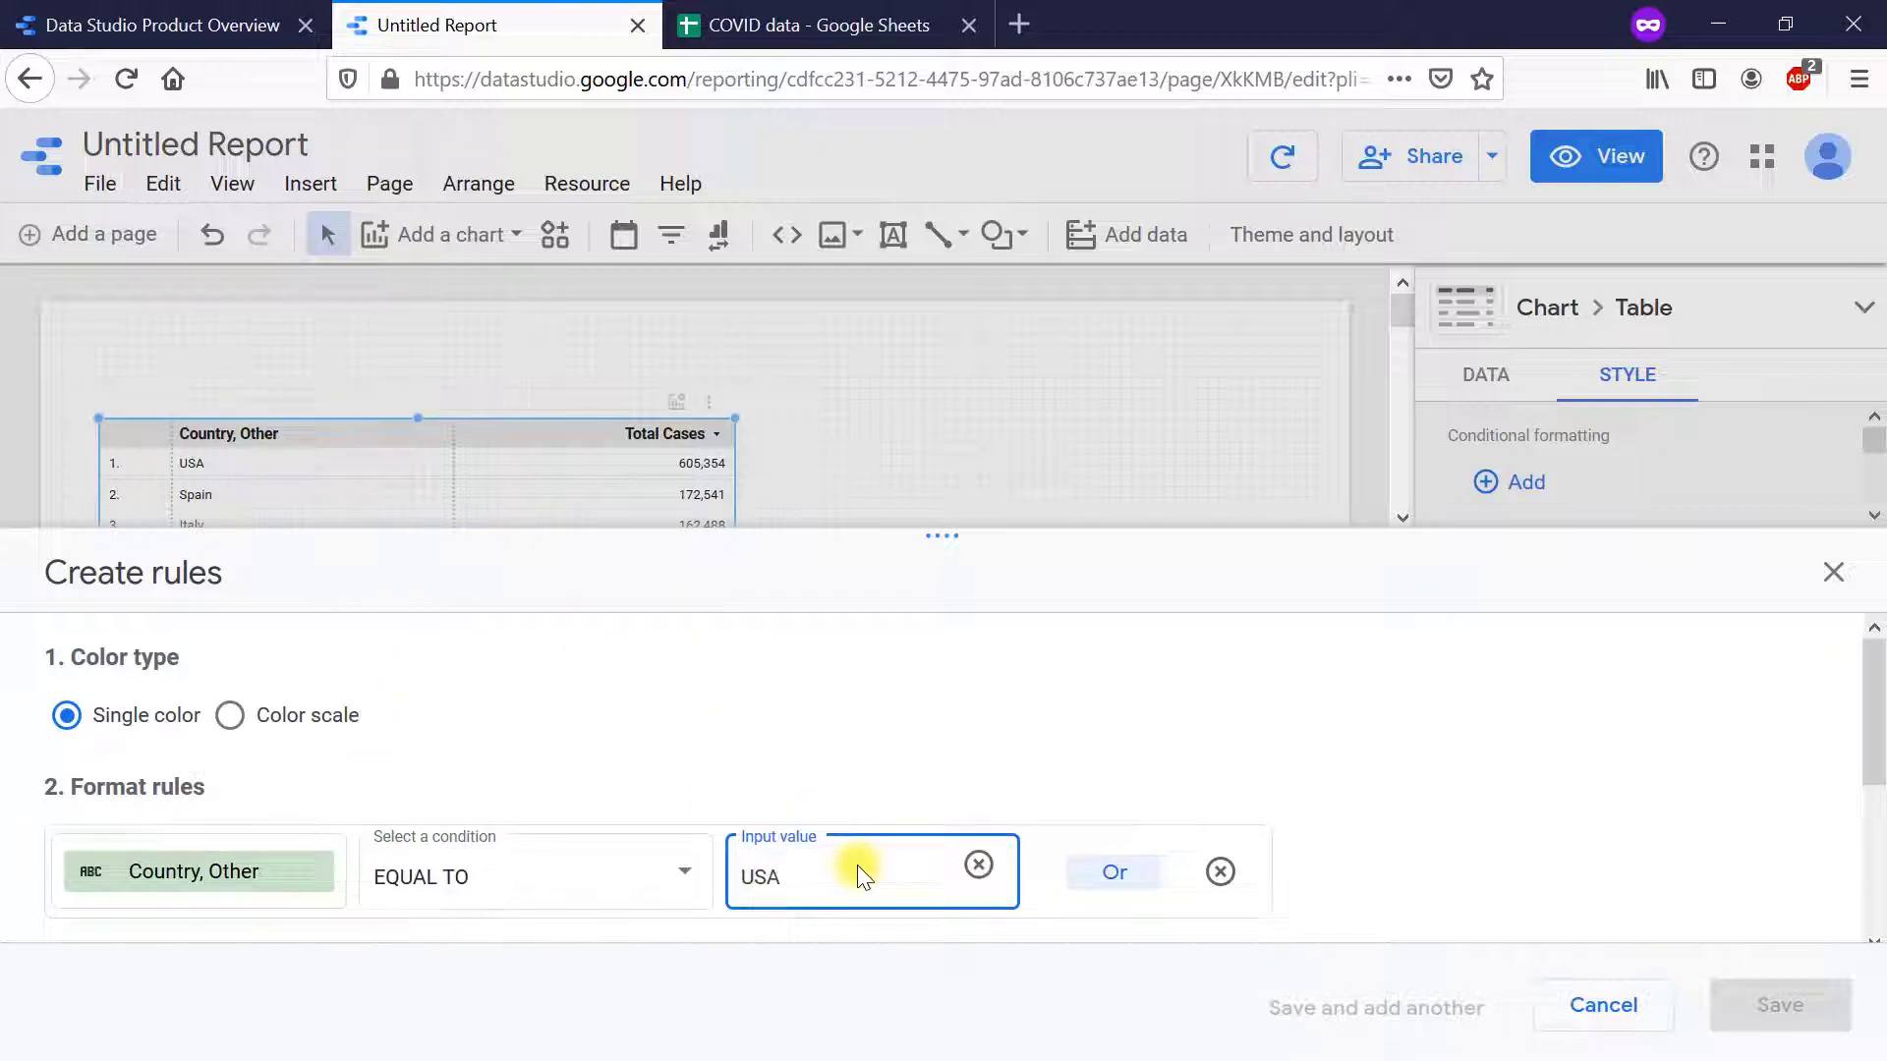
- Give the rule a light blue background for the entire row and save it
scroll(1179, 879, down, 2)
scroll(1201, 889, down, 2)
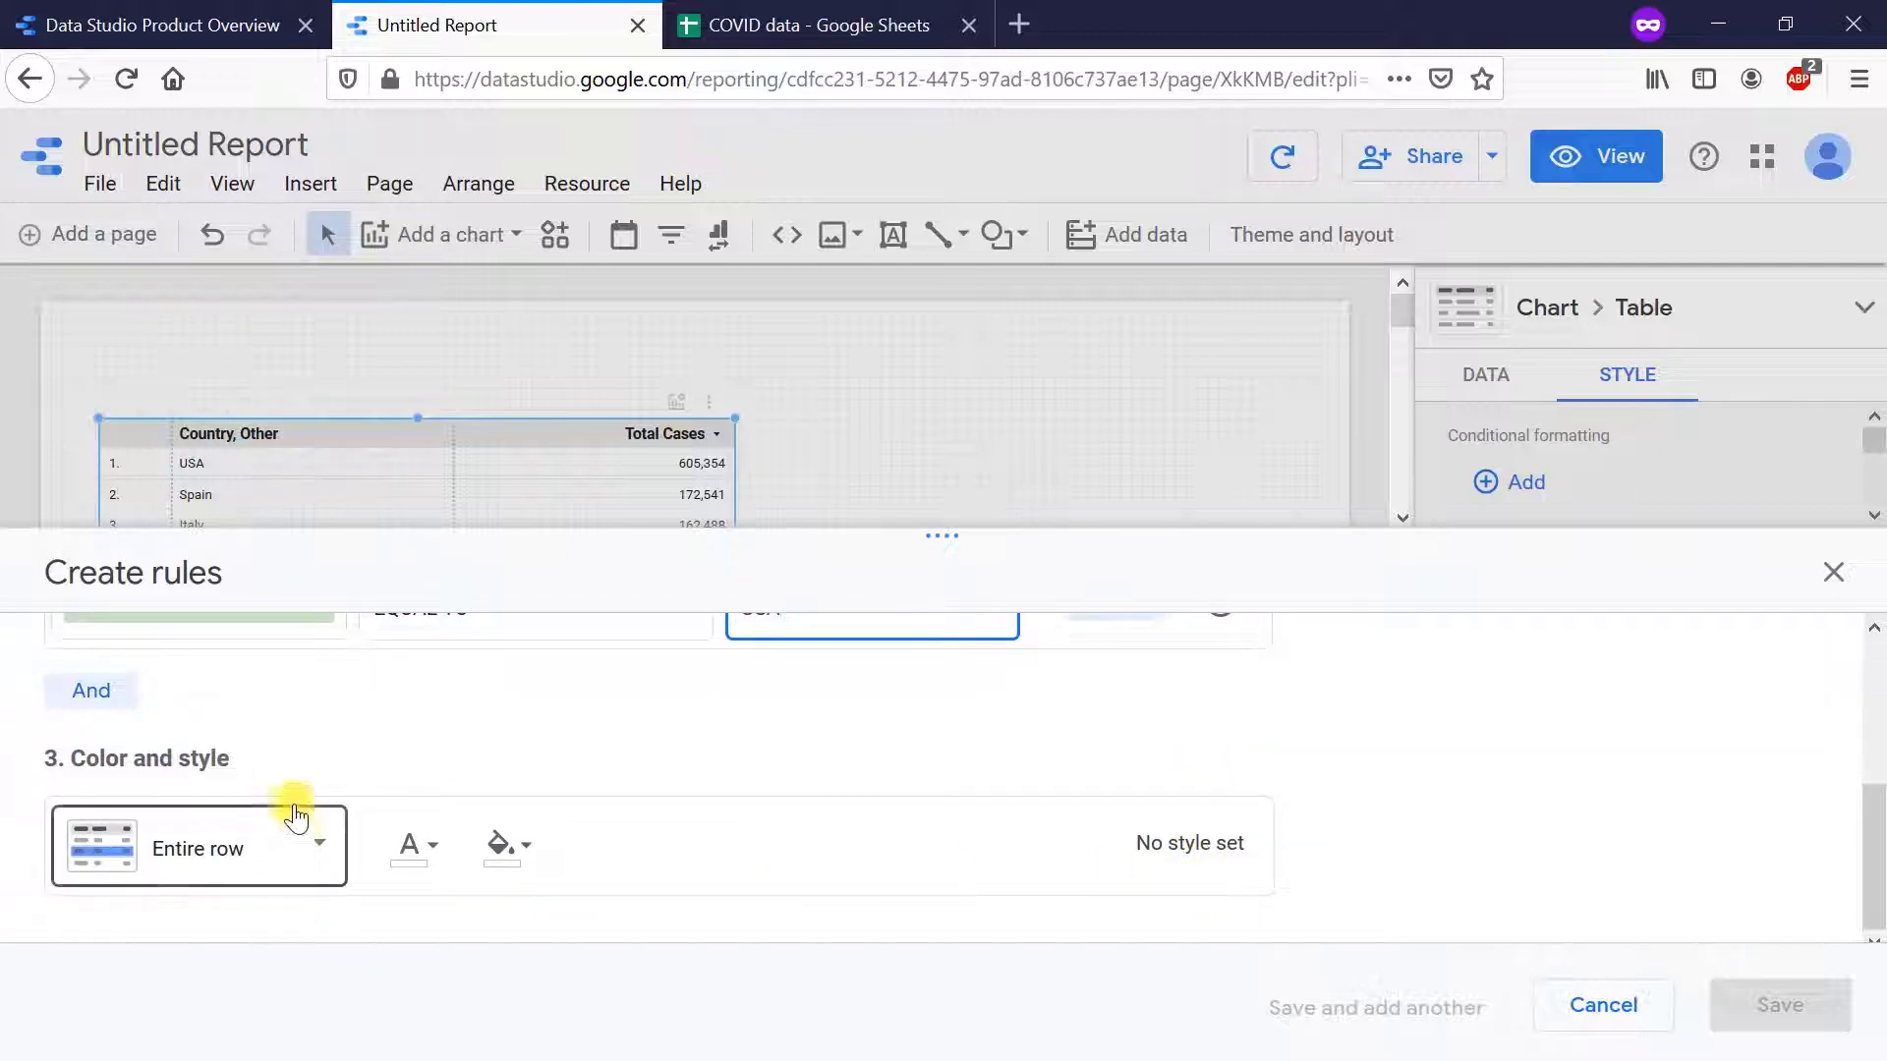
click(304, 847)
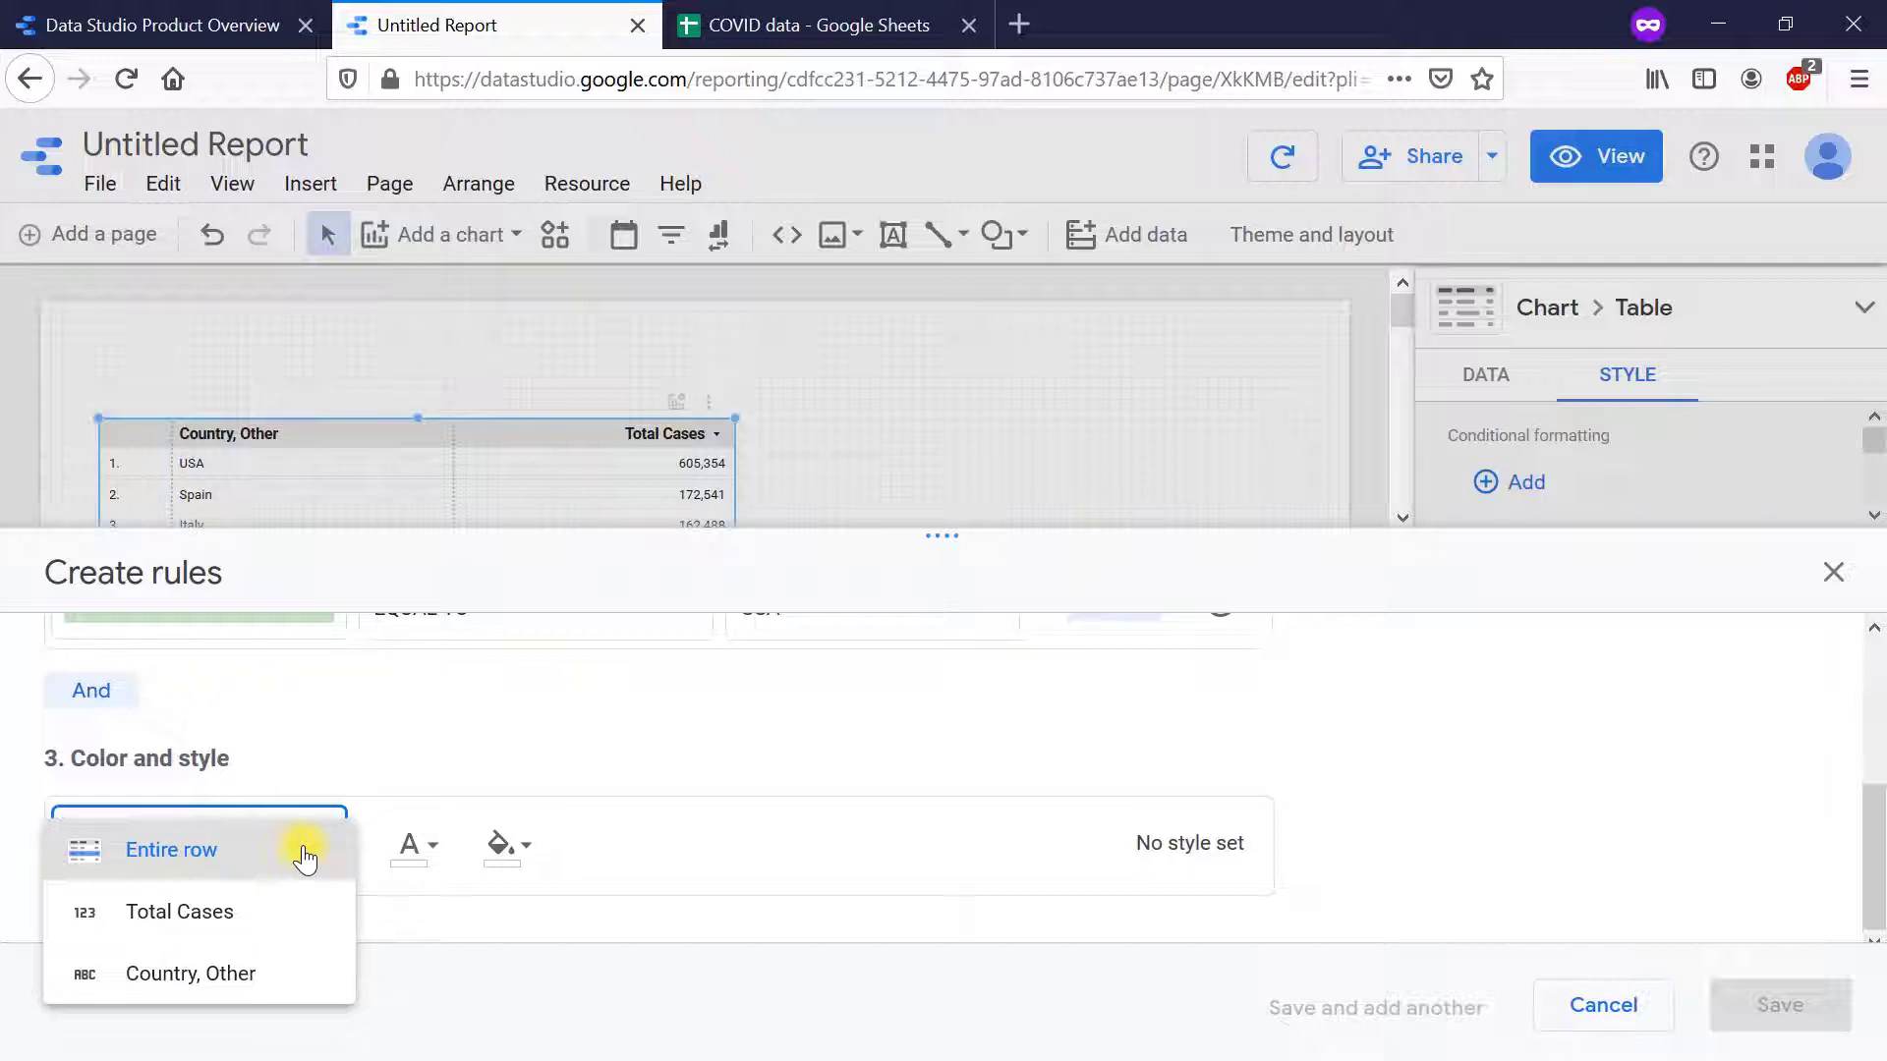
click(305, 854)
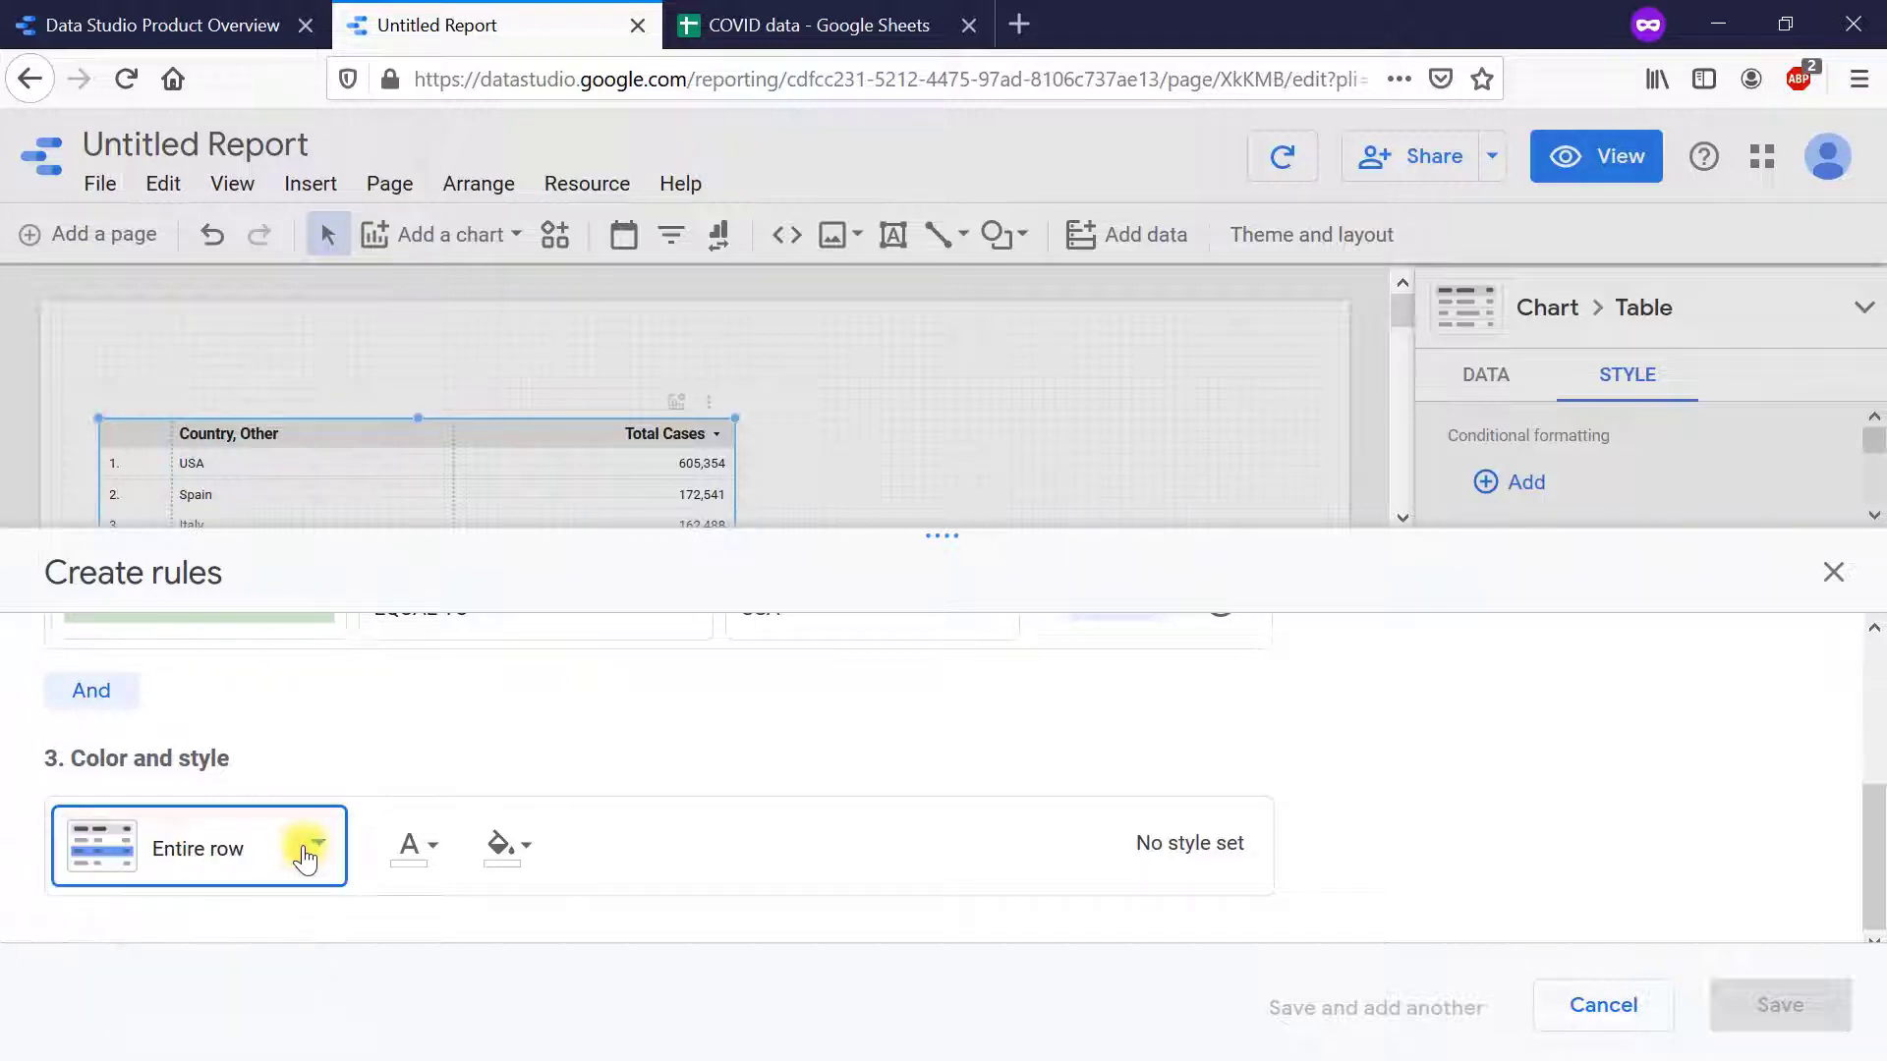
click(498, 853)
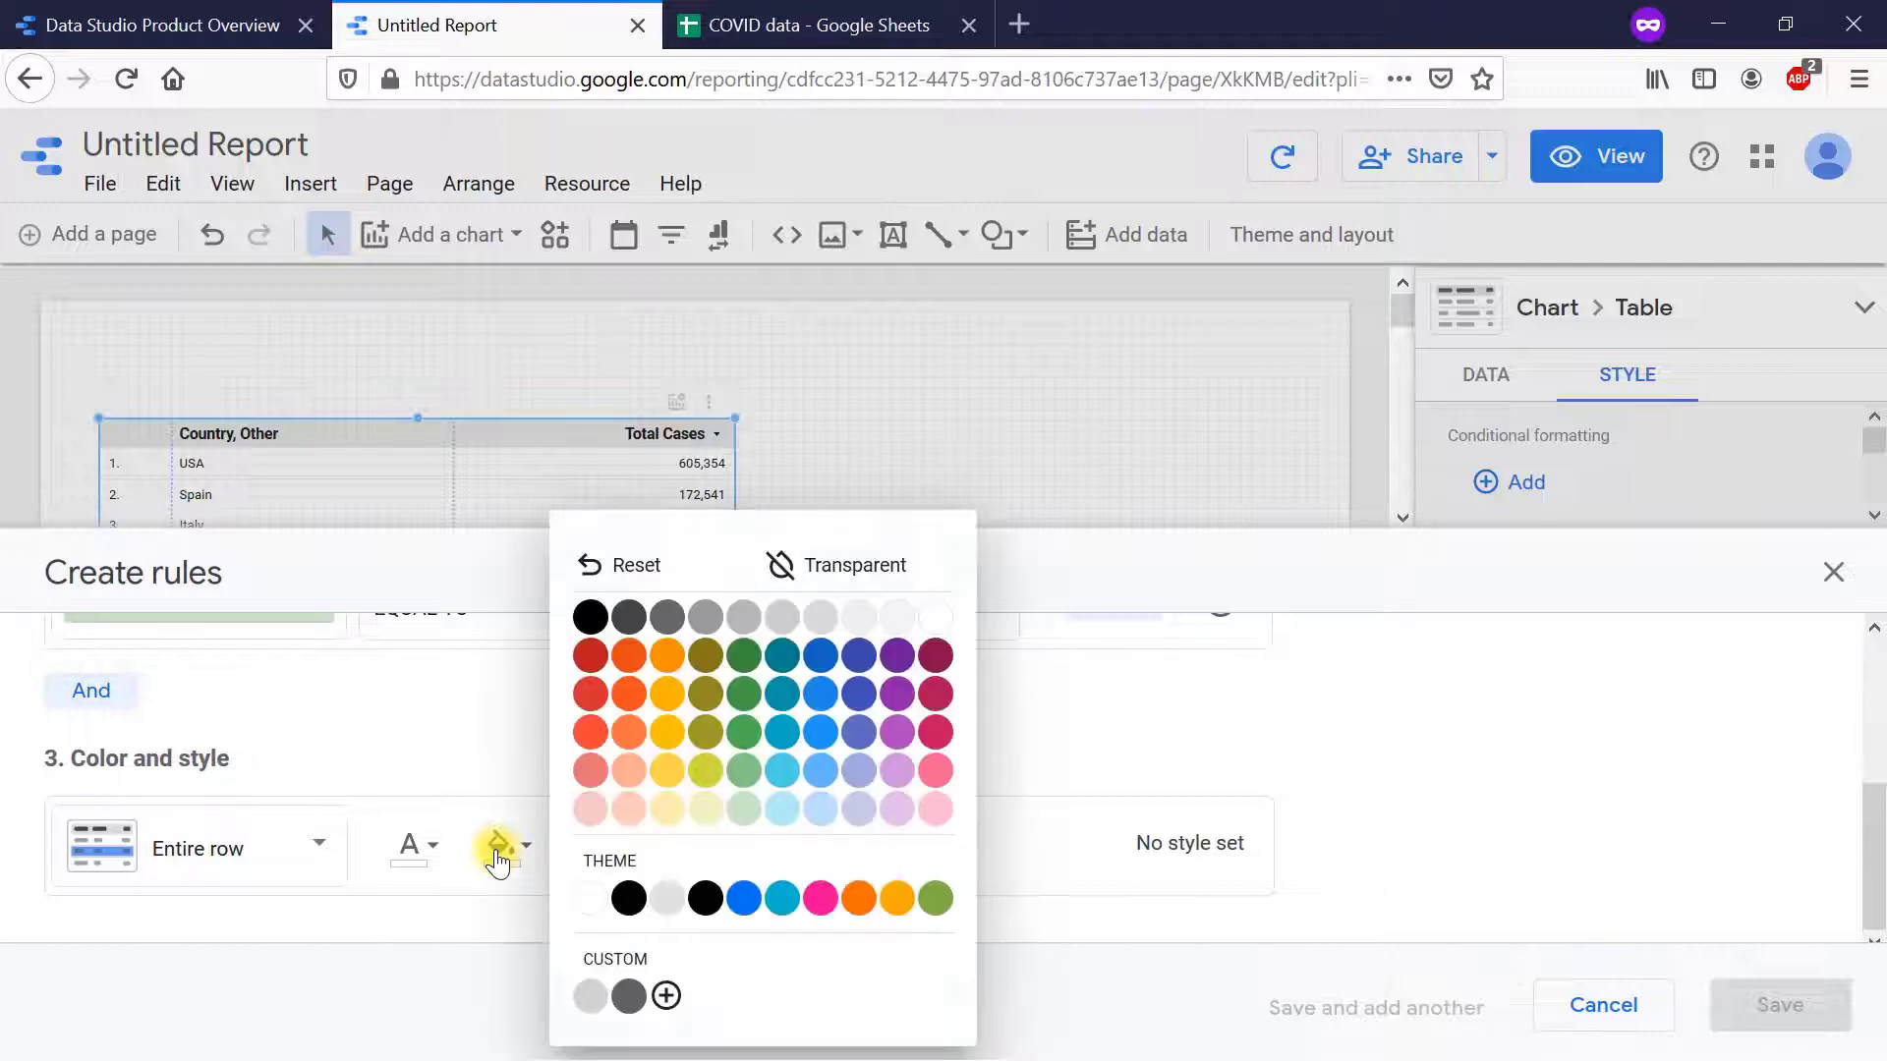
click(825, 816)
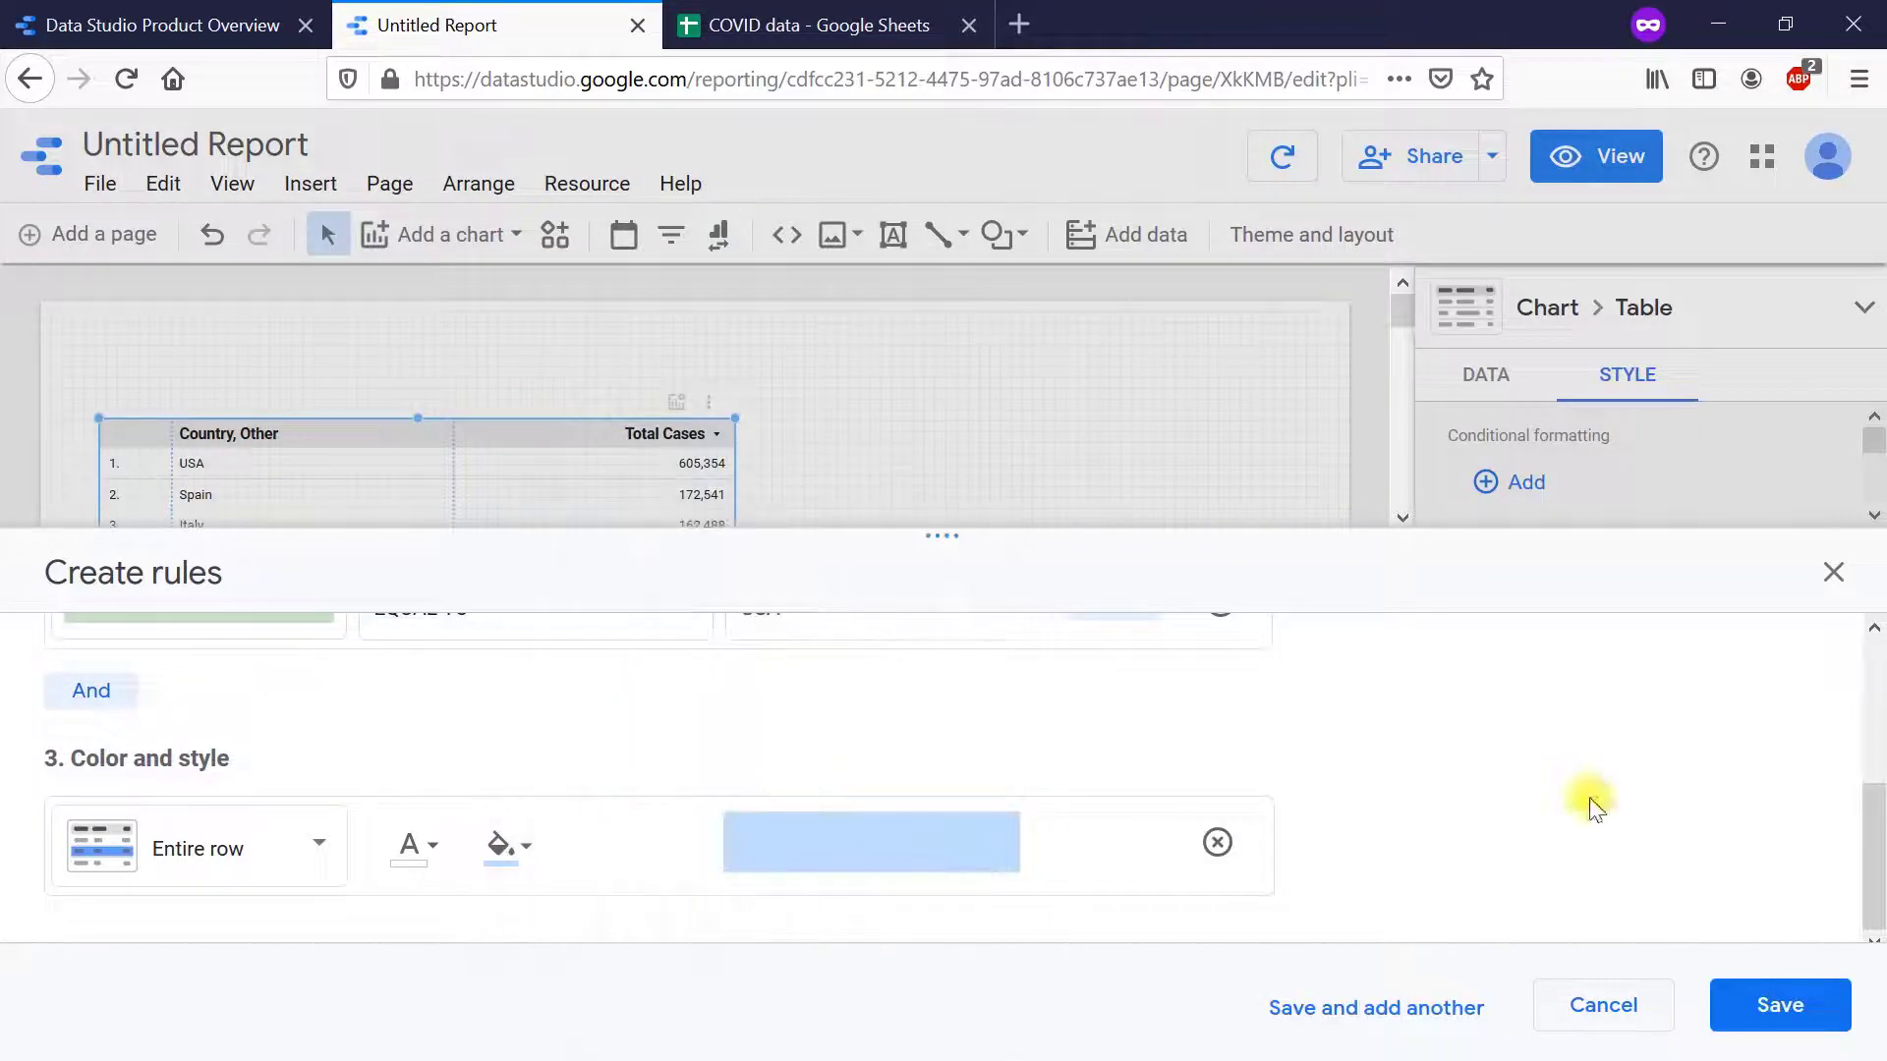
click(1806, 998)
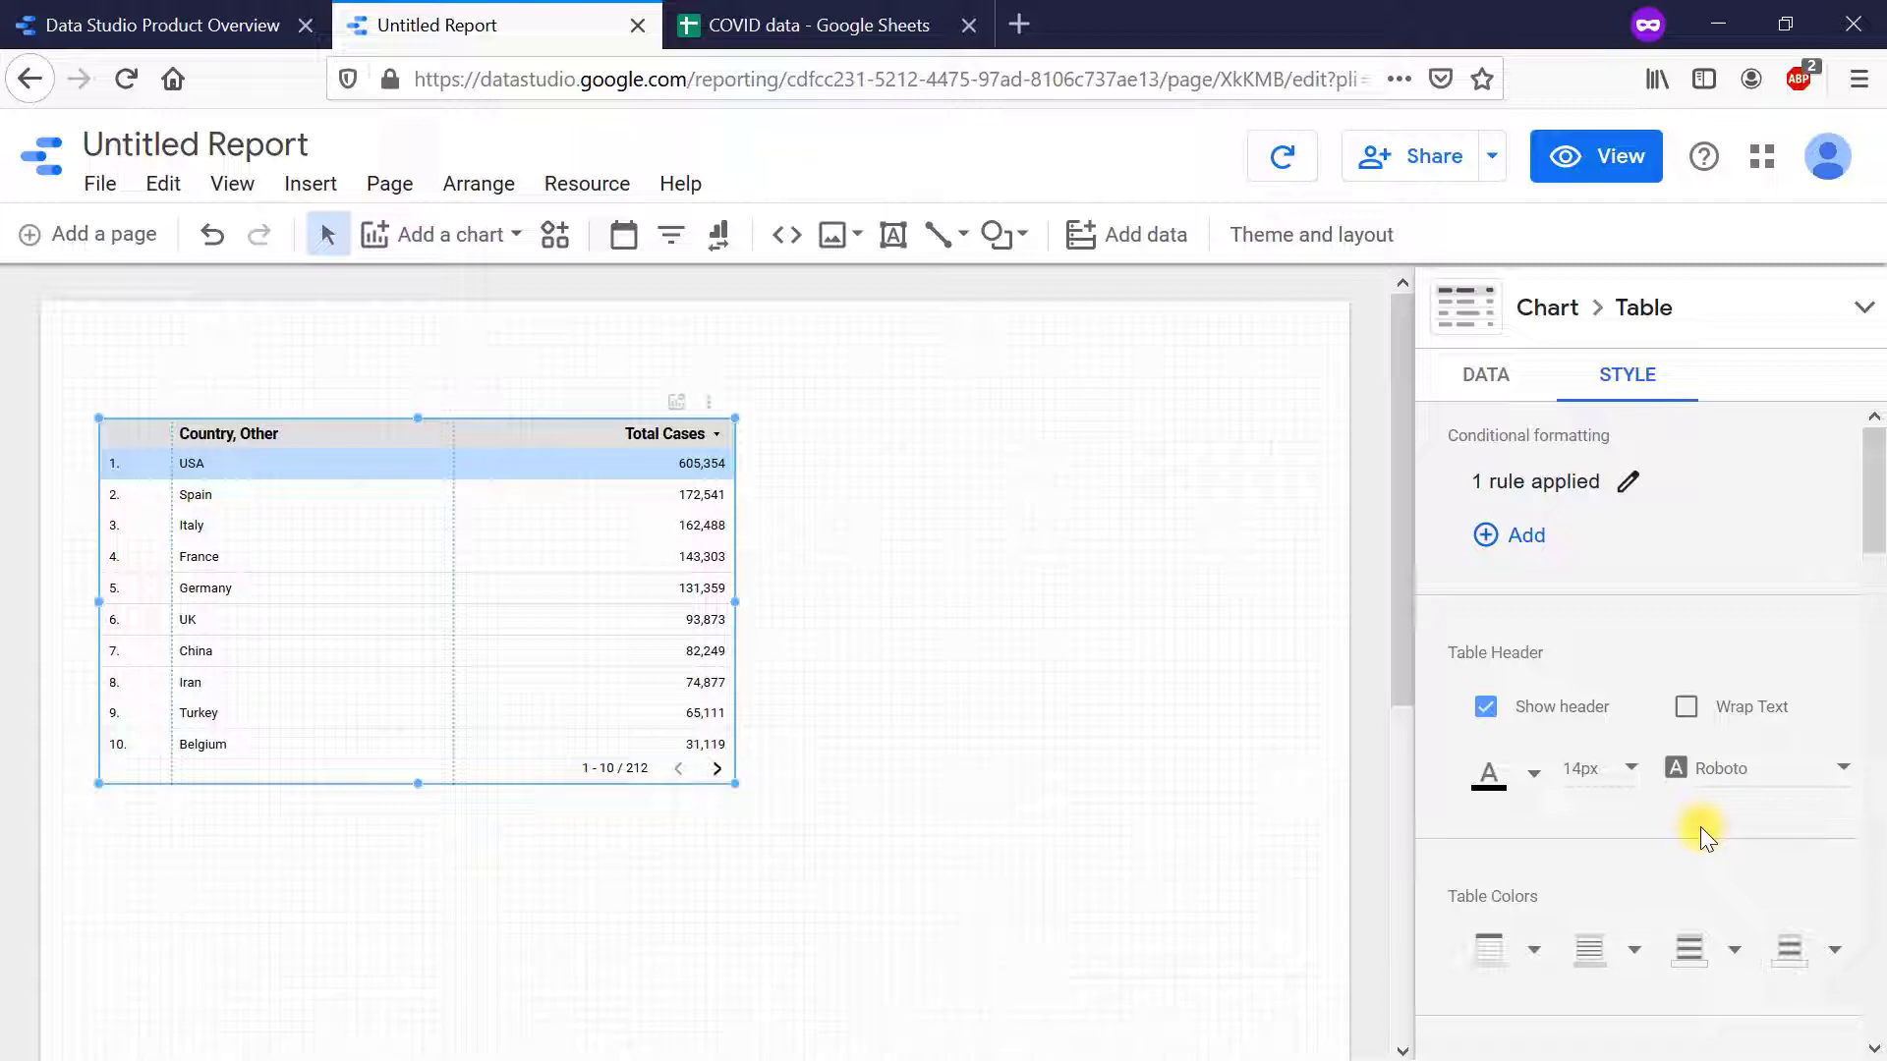
- Hide the table header and show it again
scroll(1700, 828, down, 2)
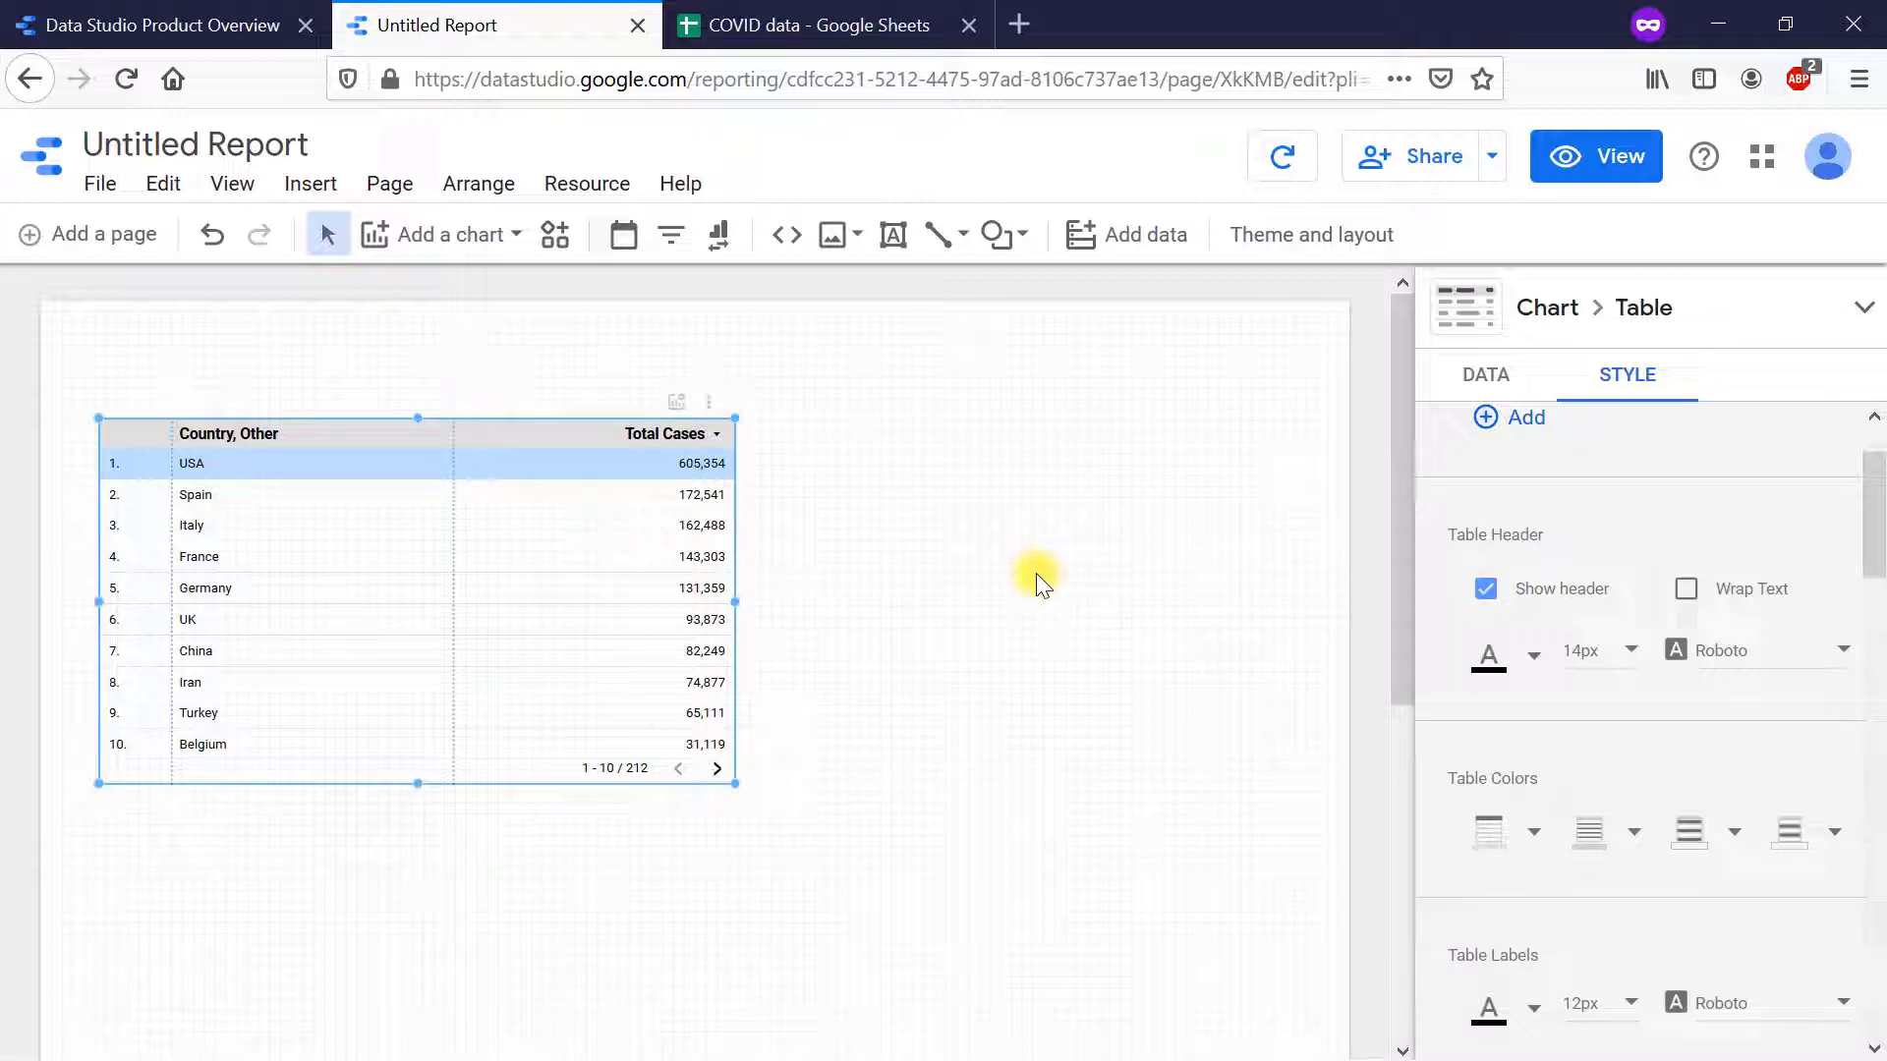
click(1484, 591)
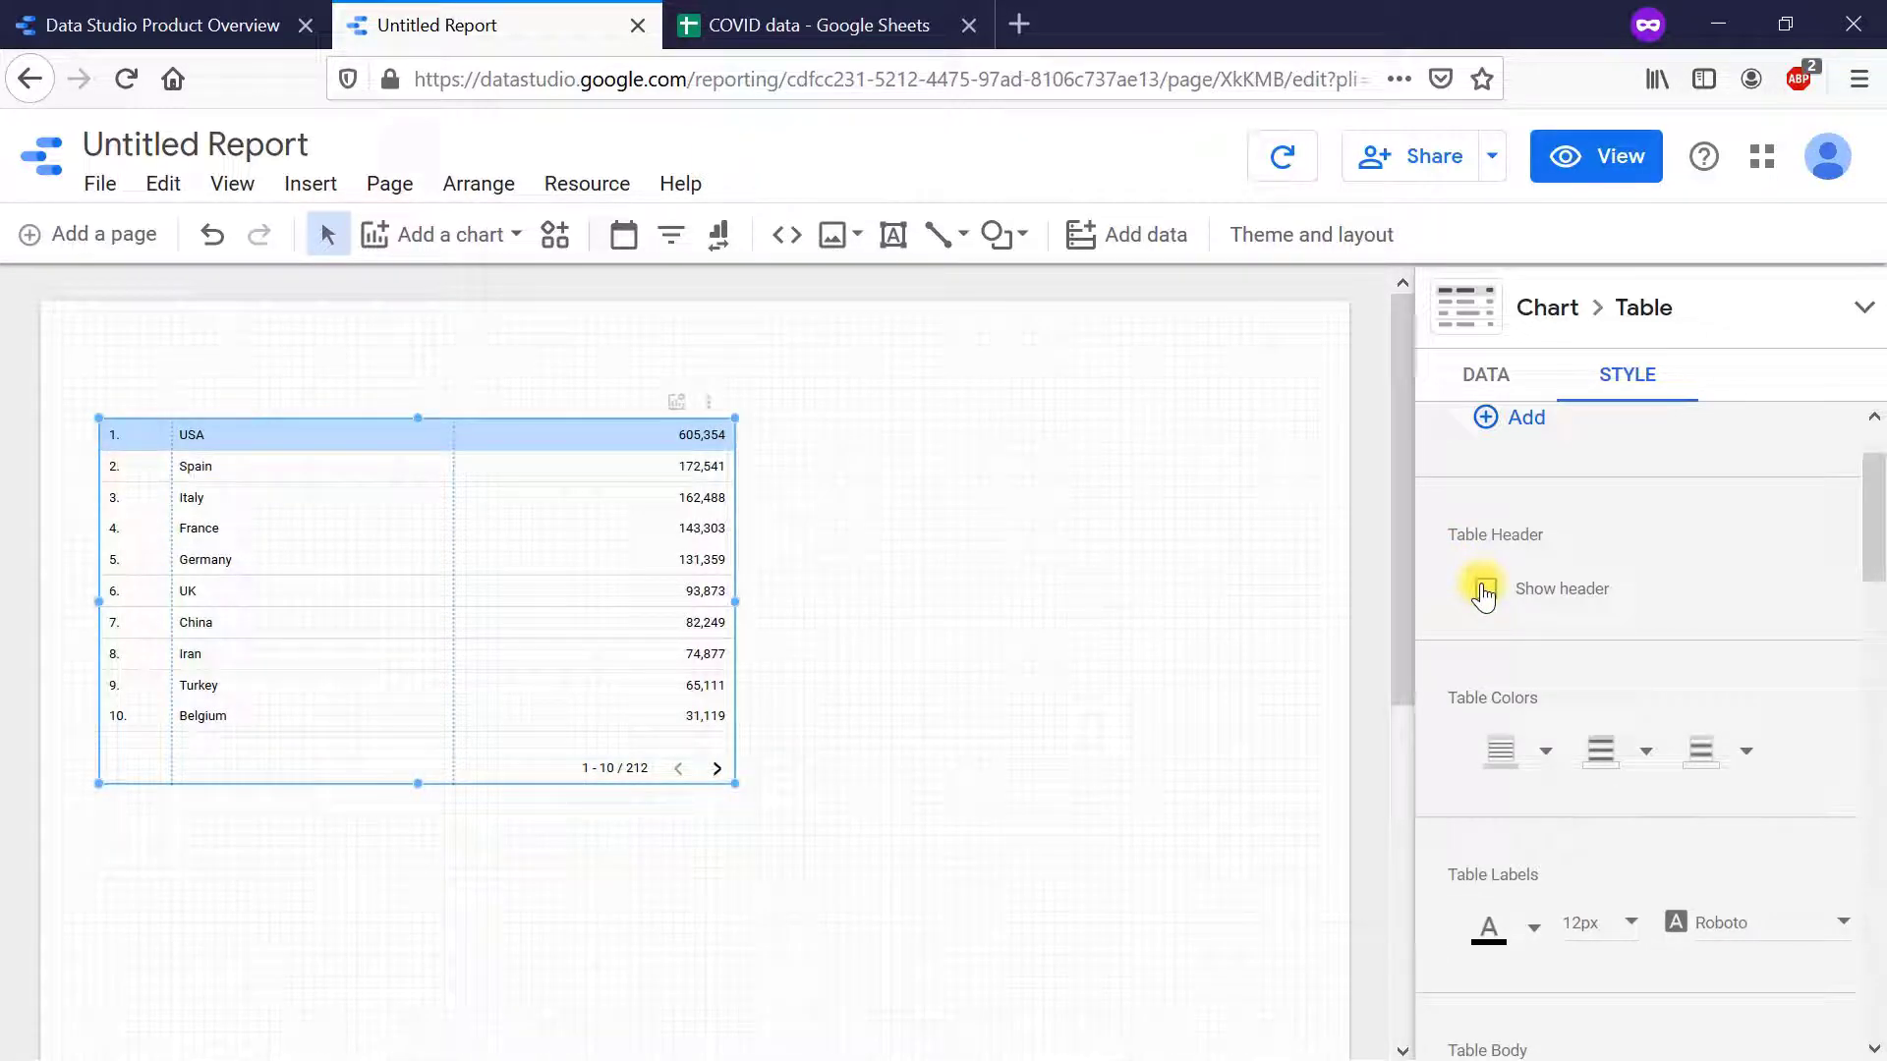
click(1484, 591)
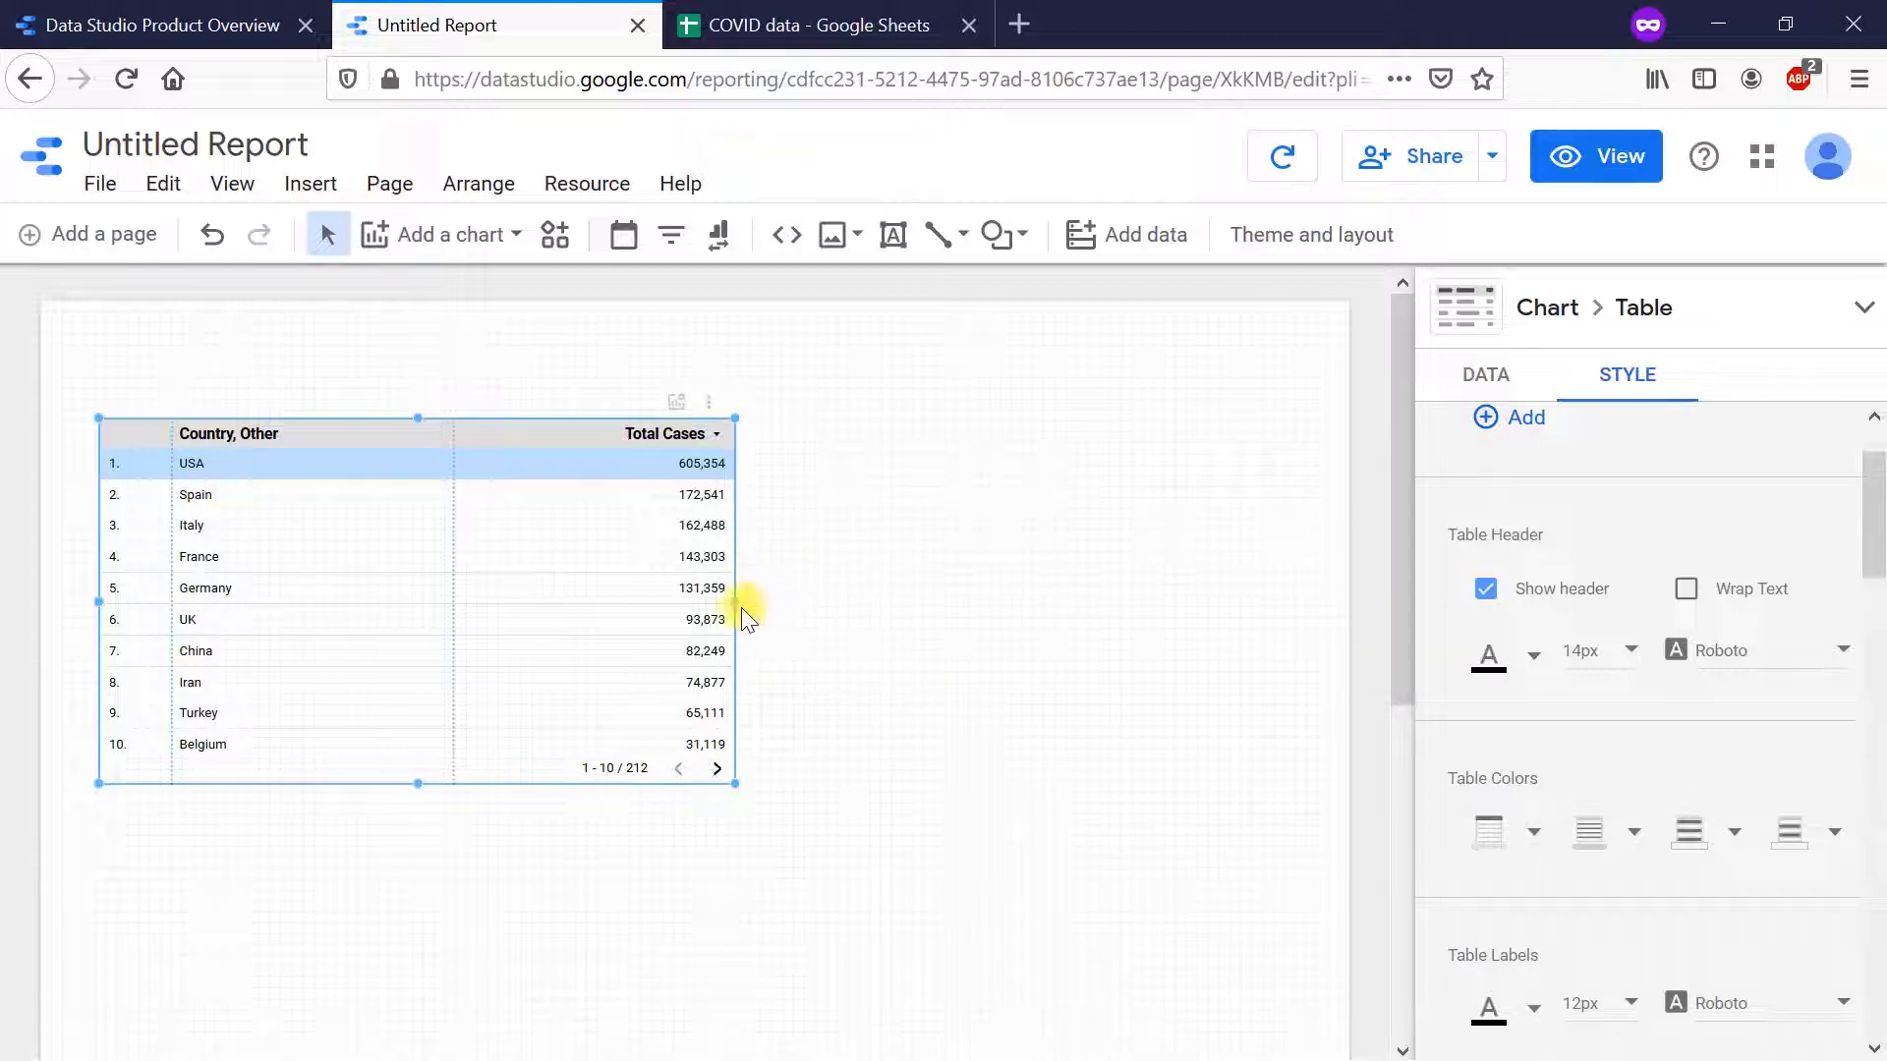
- Narrow the table to about a third of its width and turn on text wrapping for the header
drag(736, 603, 328, 634)
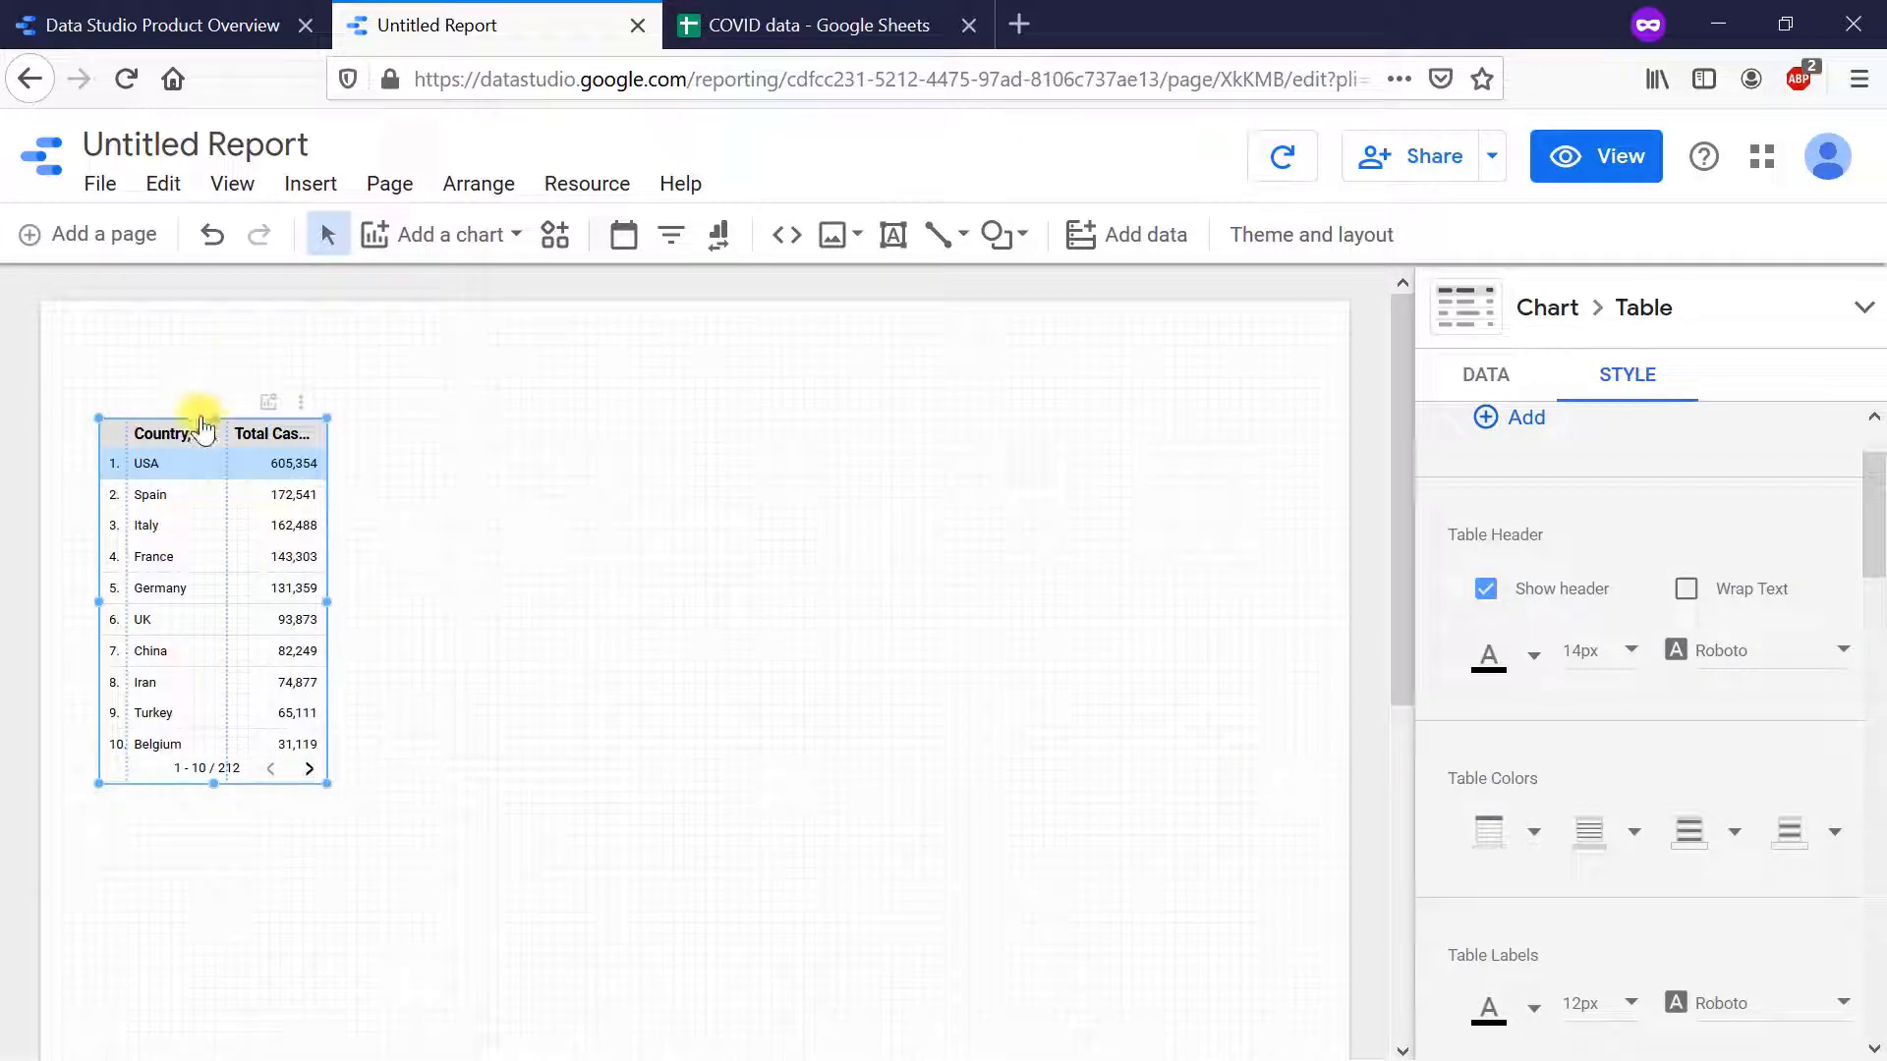
click(1672, 601)
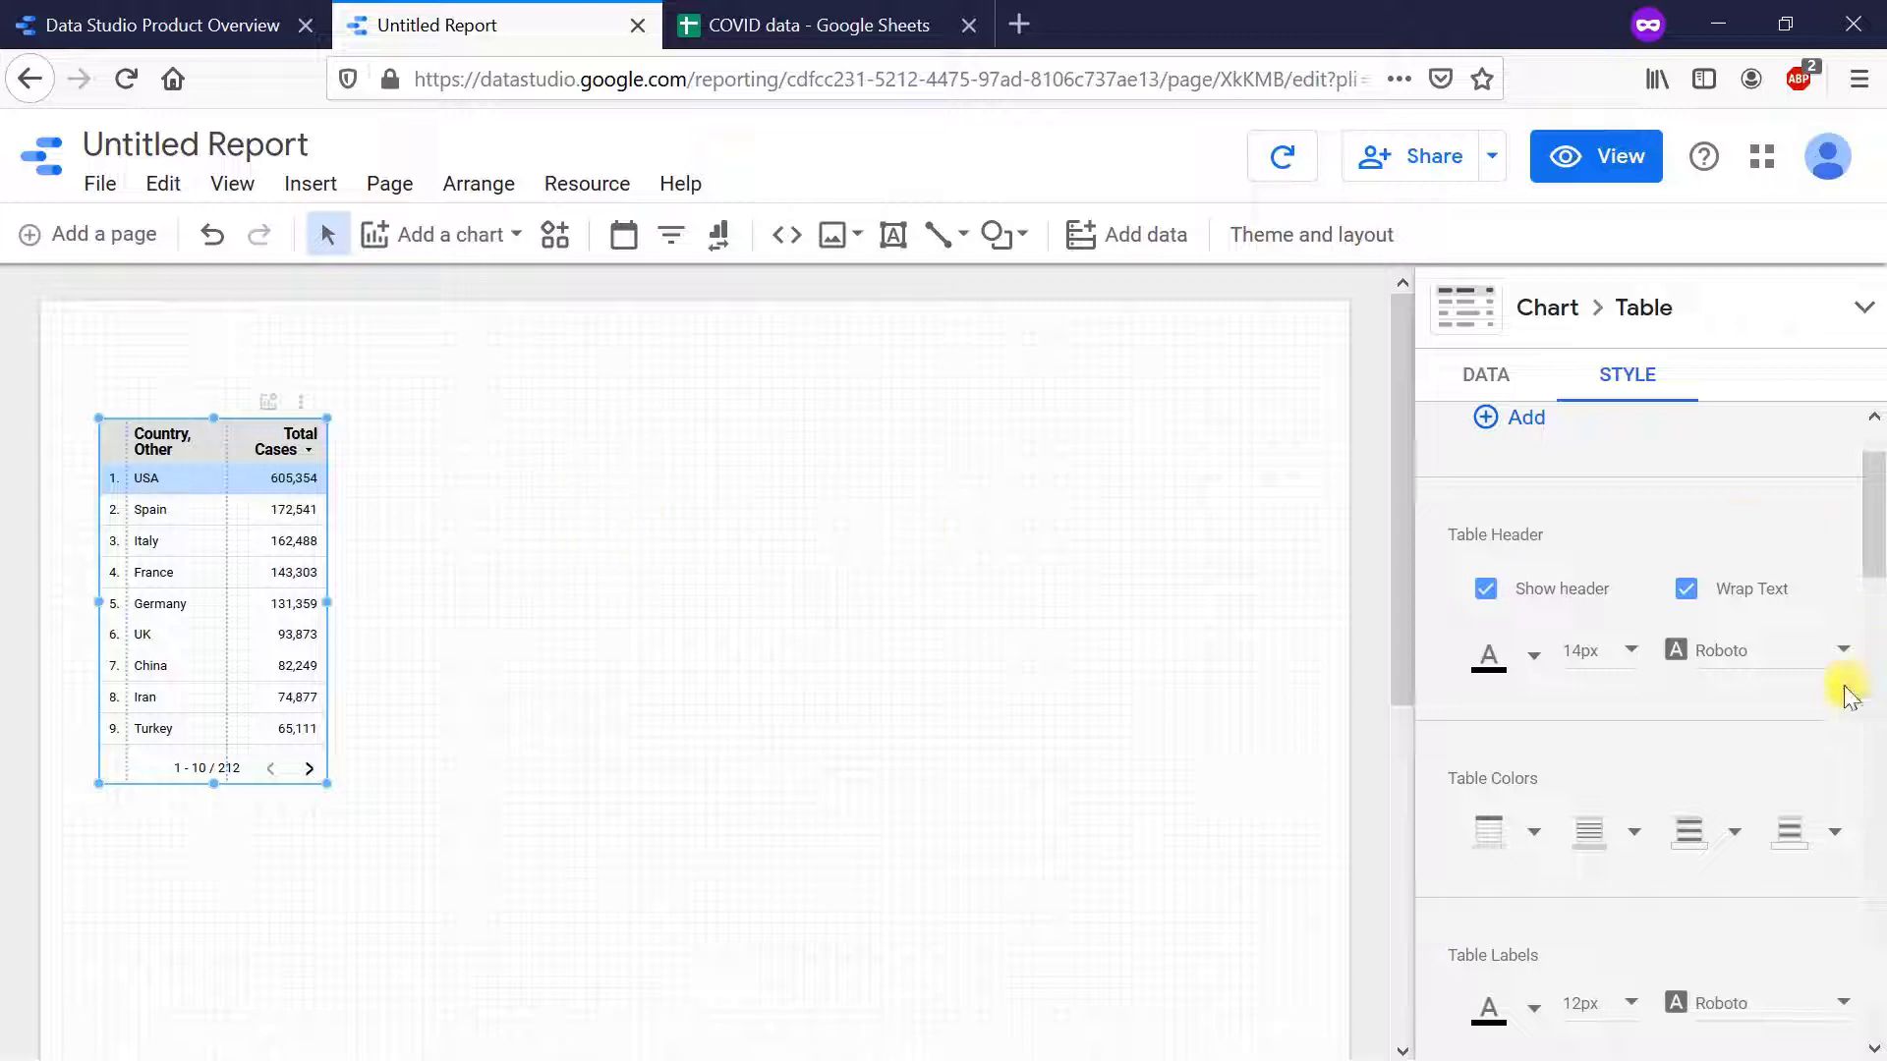
- Try the blue theme color for the header text and set it back to black
click(1534, 658)
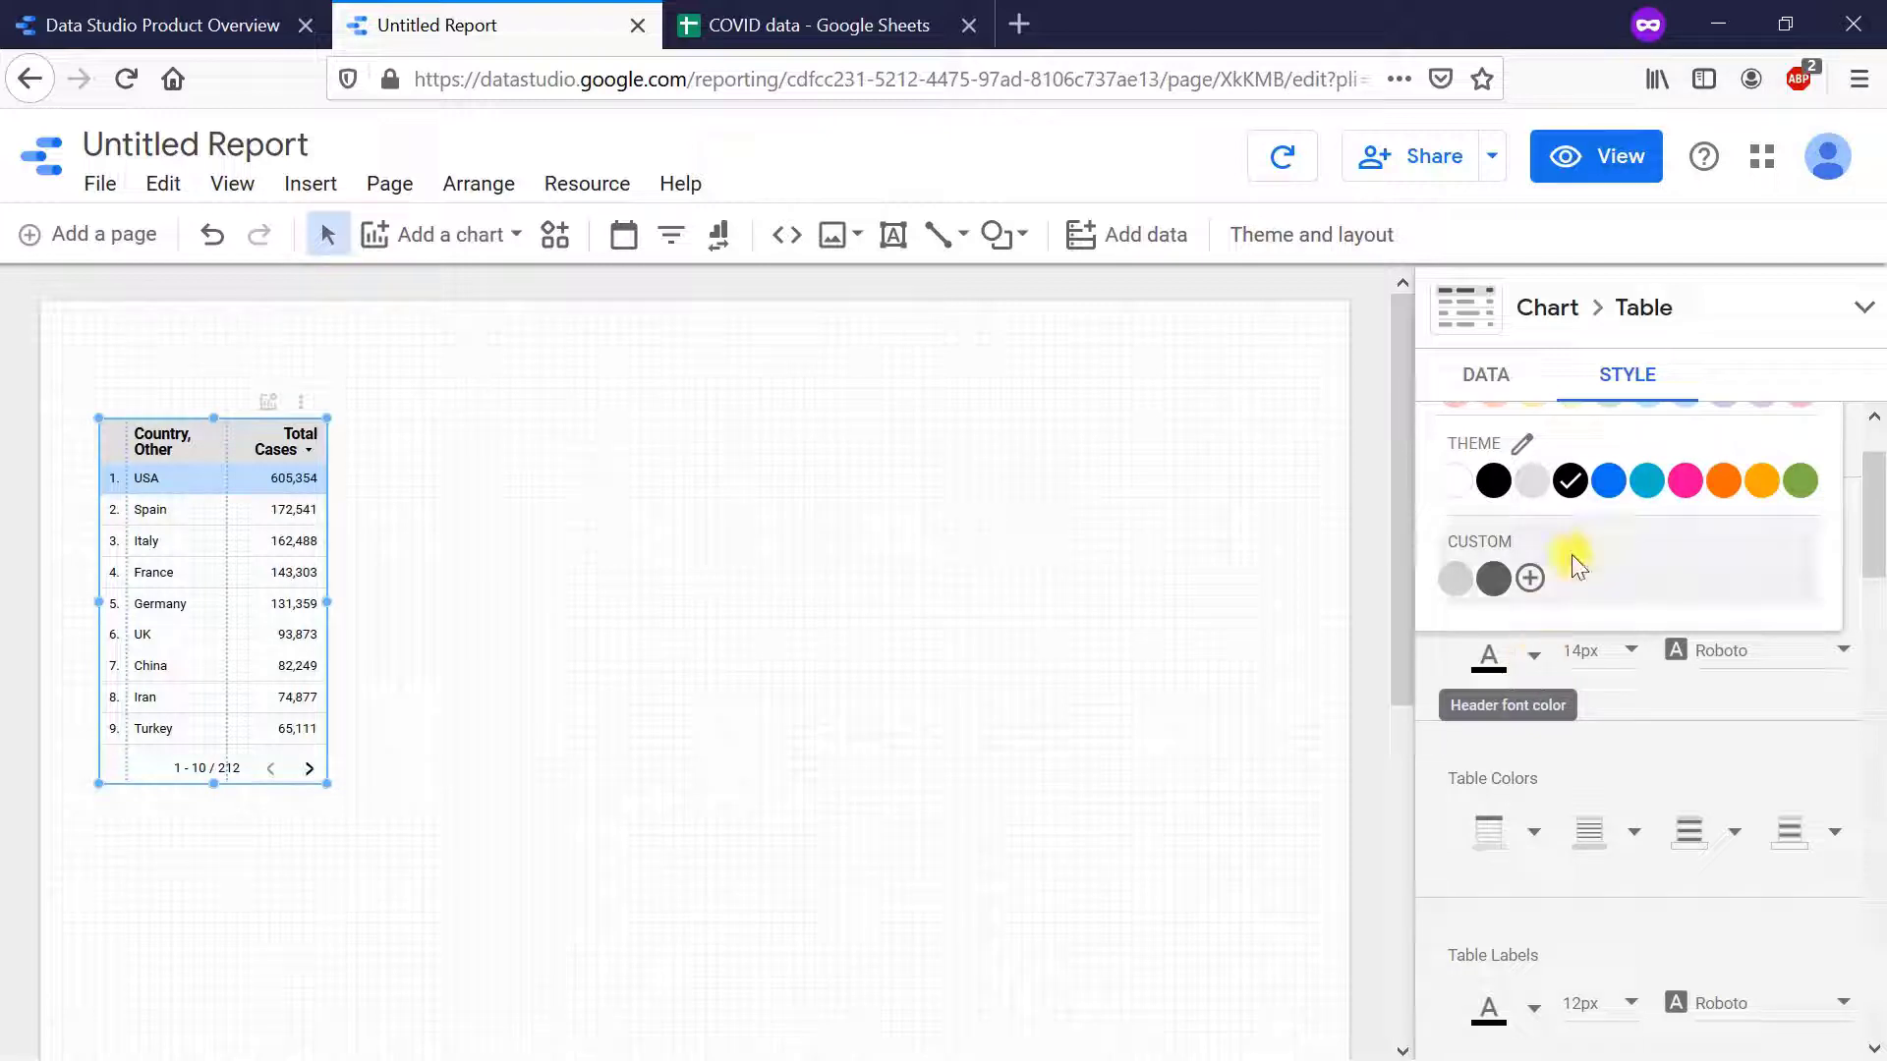
click(1604, 487)
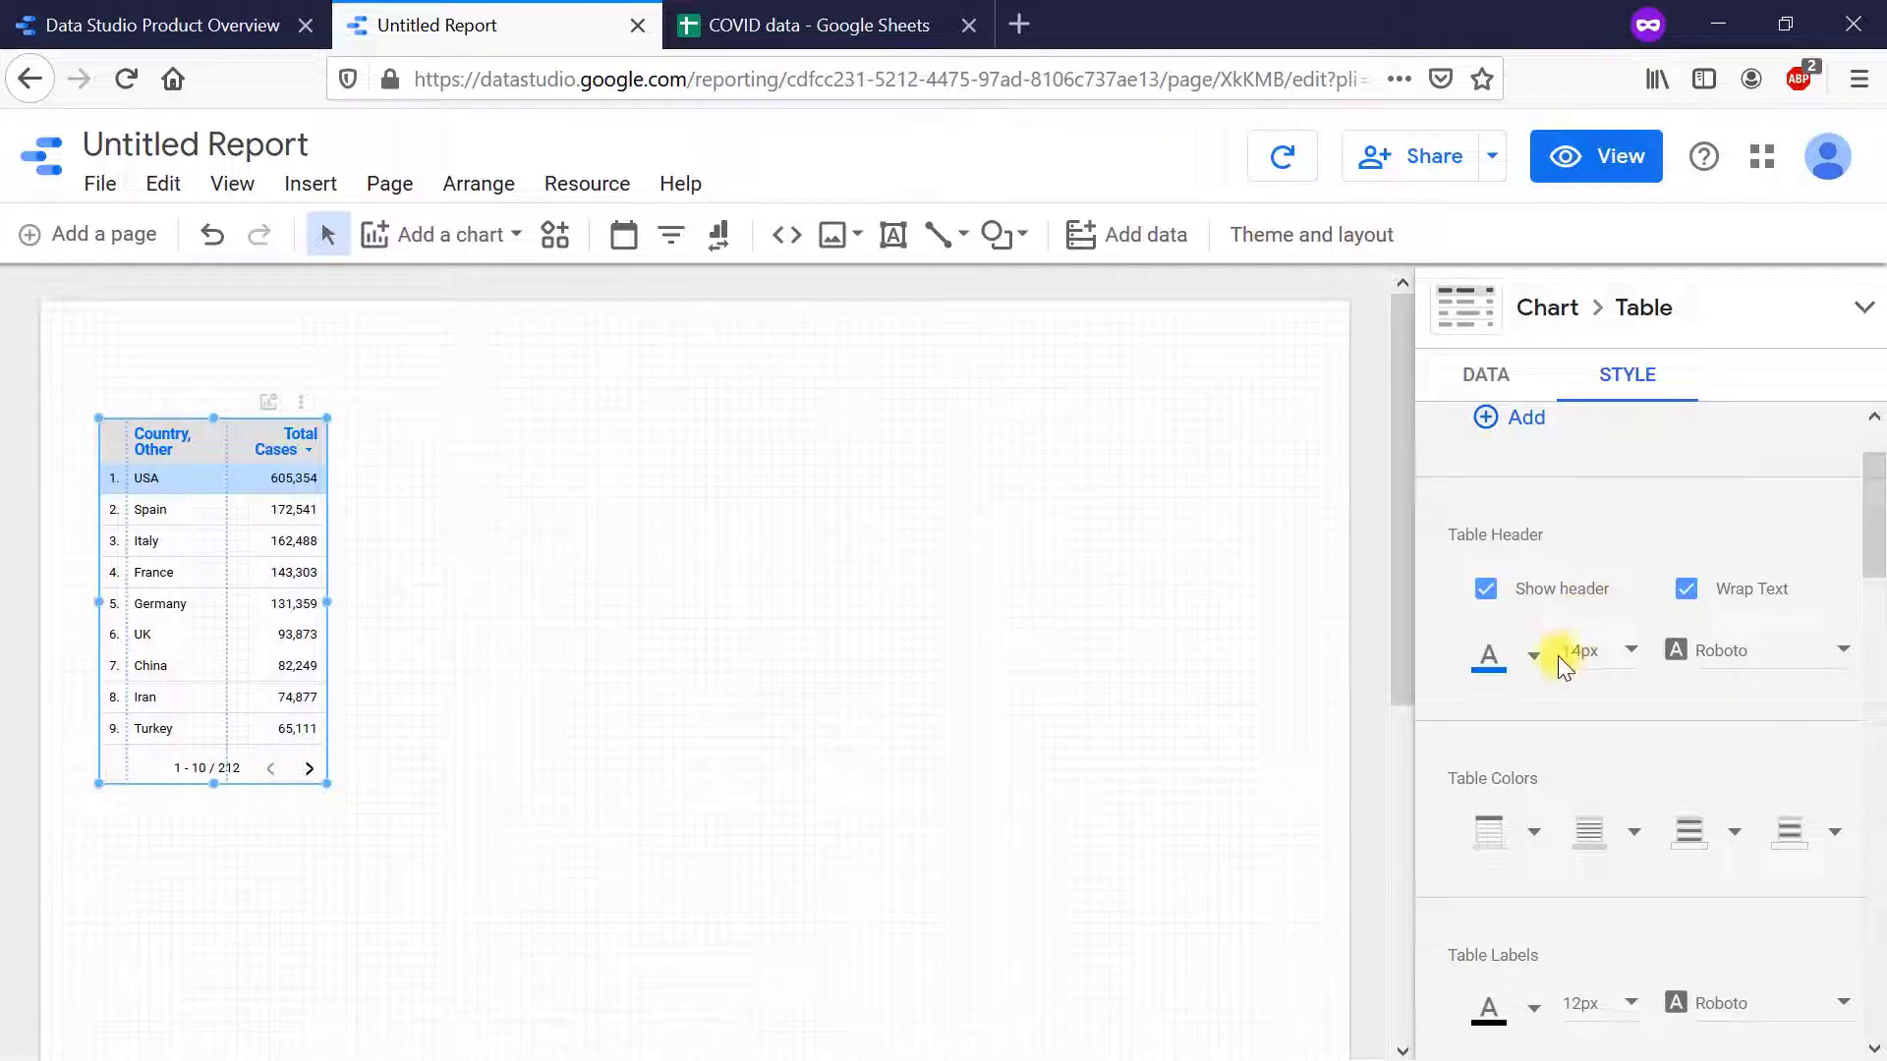
click(1533, 654)
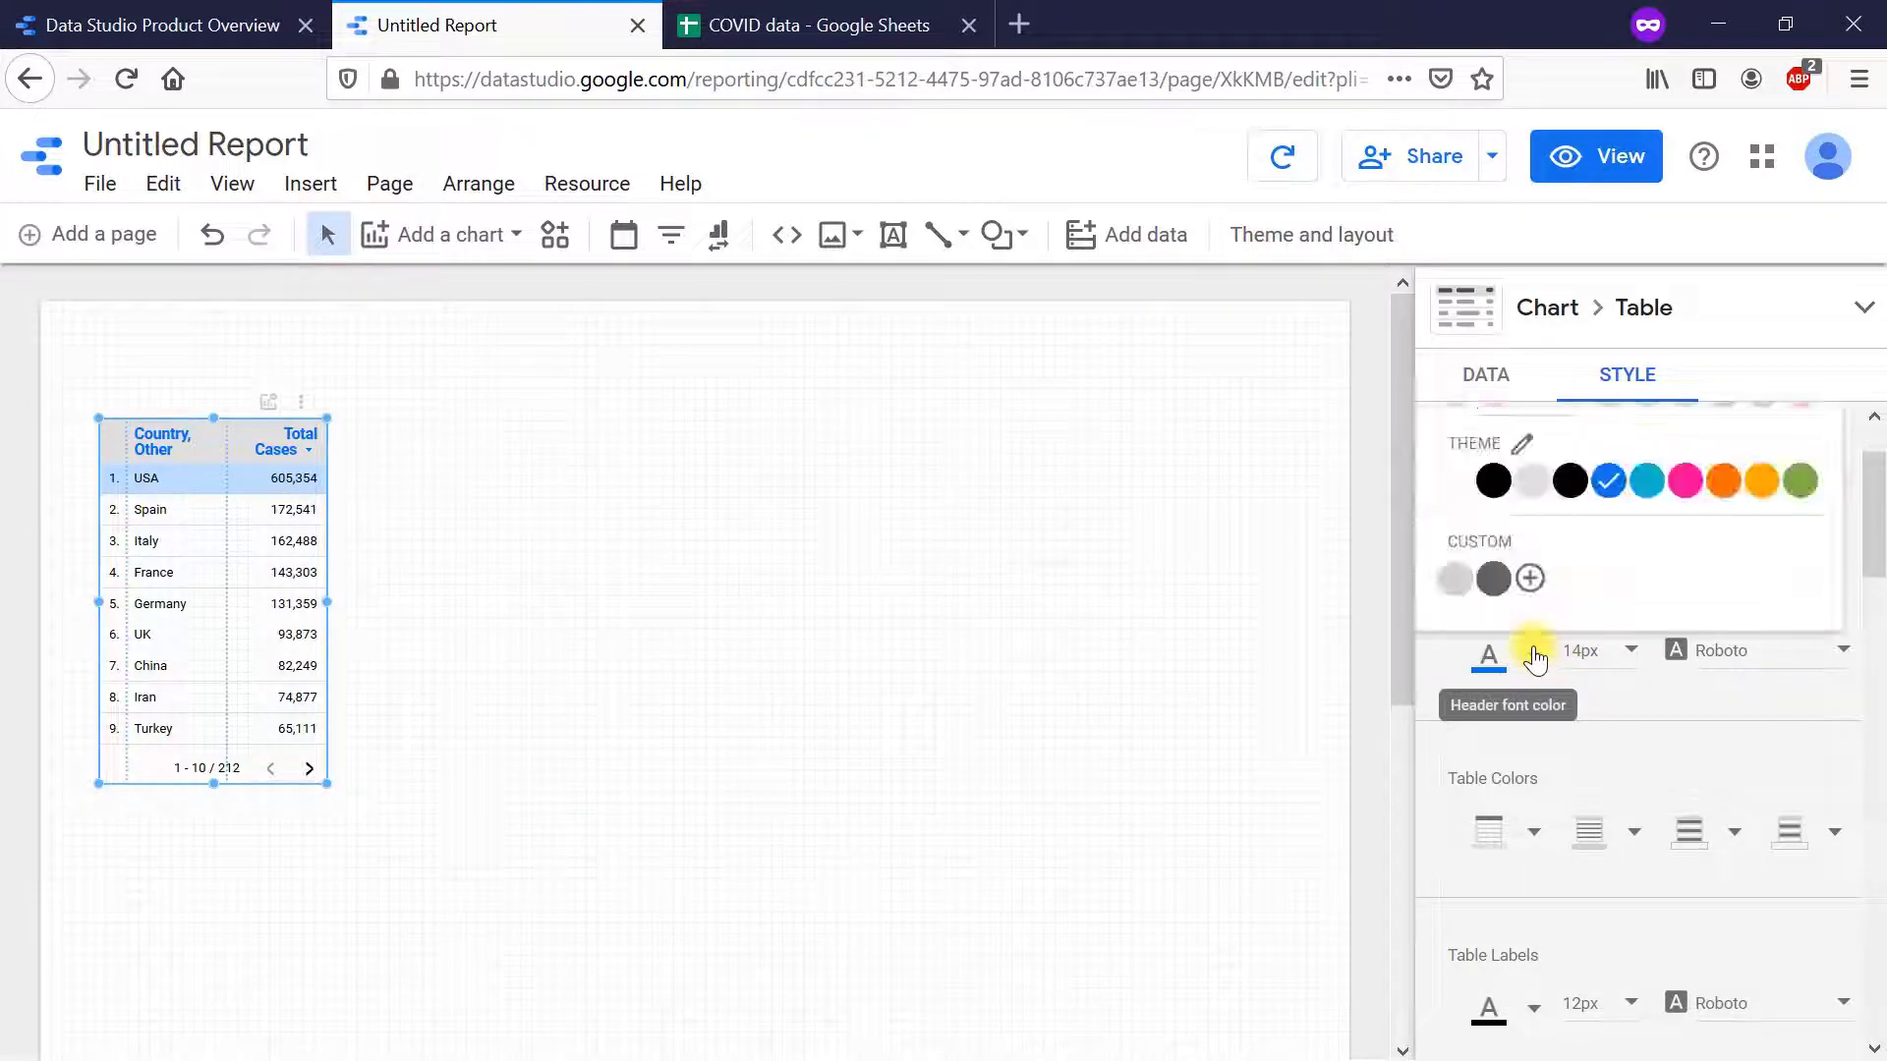
click(1493, 481)
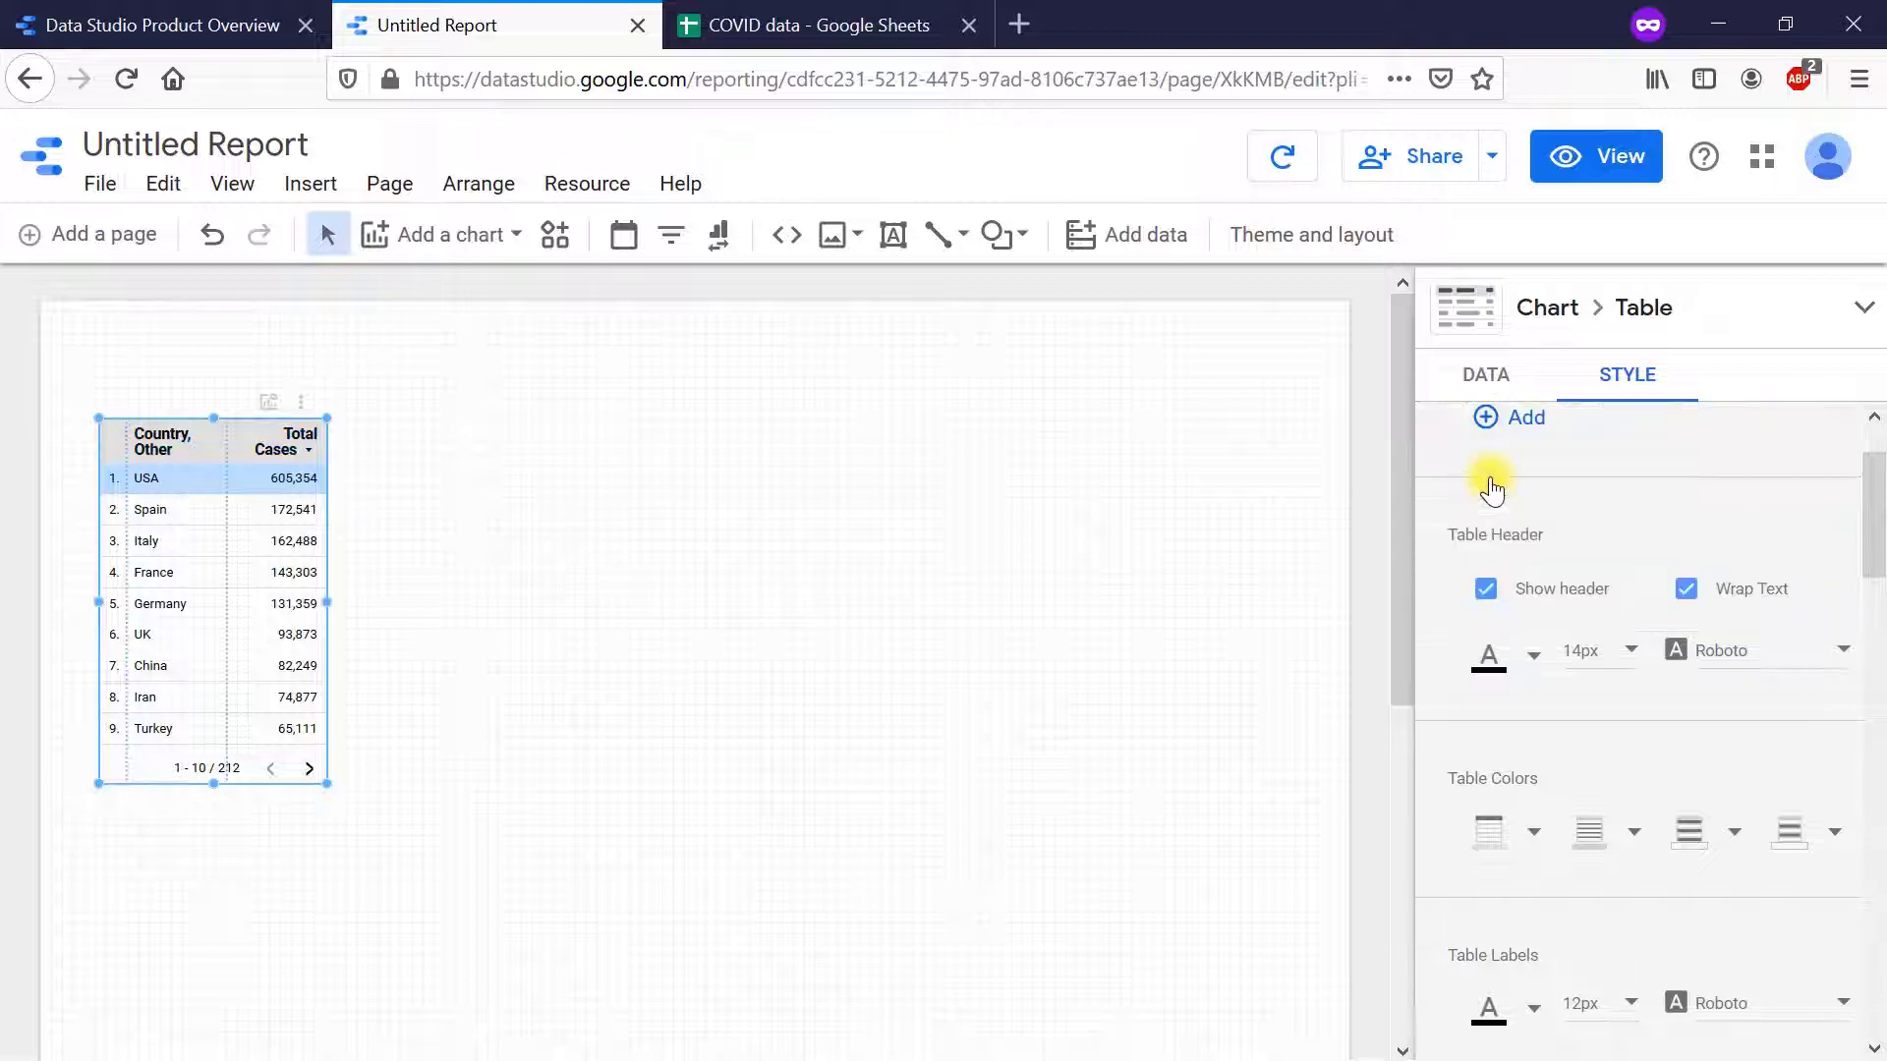
- Try an 18px header font size, return it to 14px, and look at the header font choices
click(1614, 662)
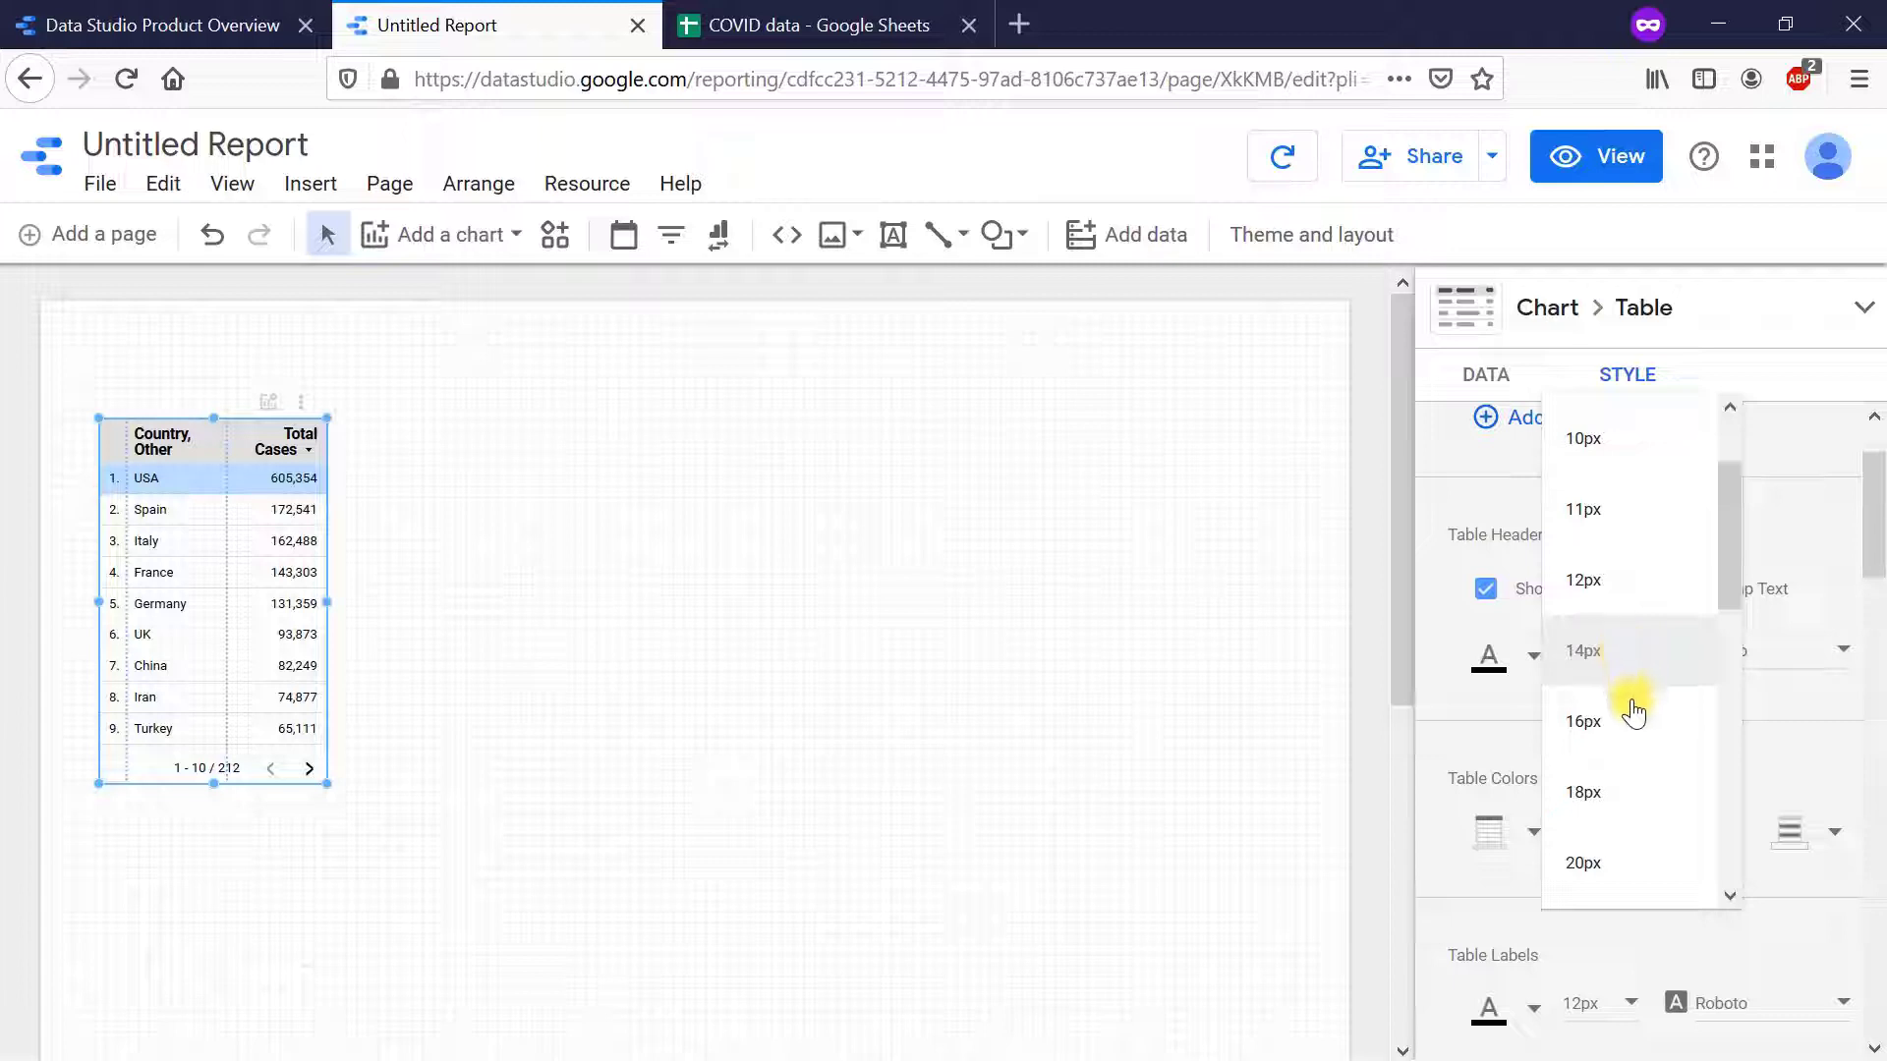
click(1641, 796)
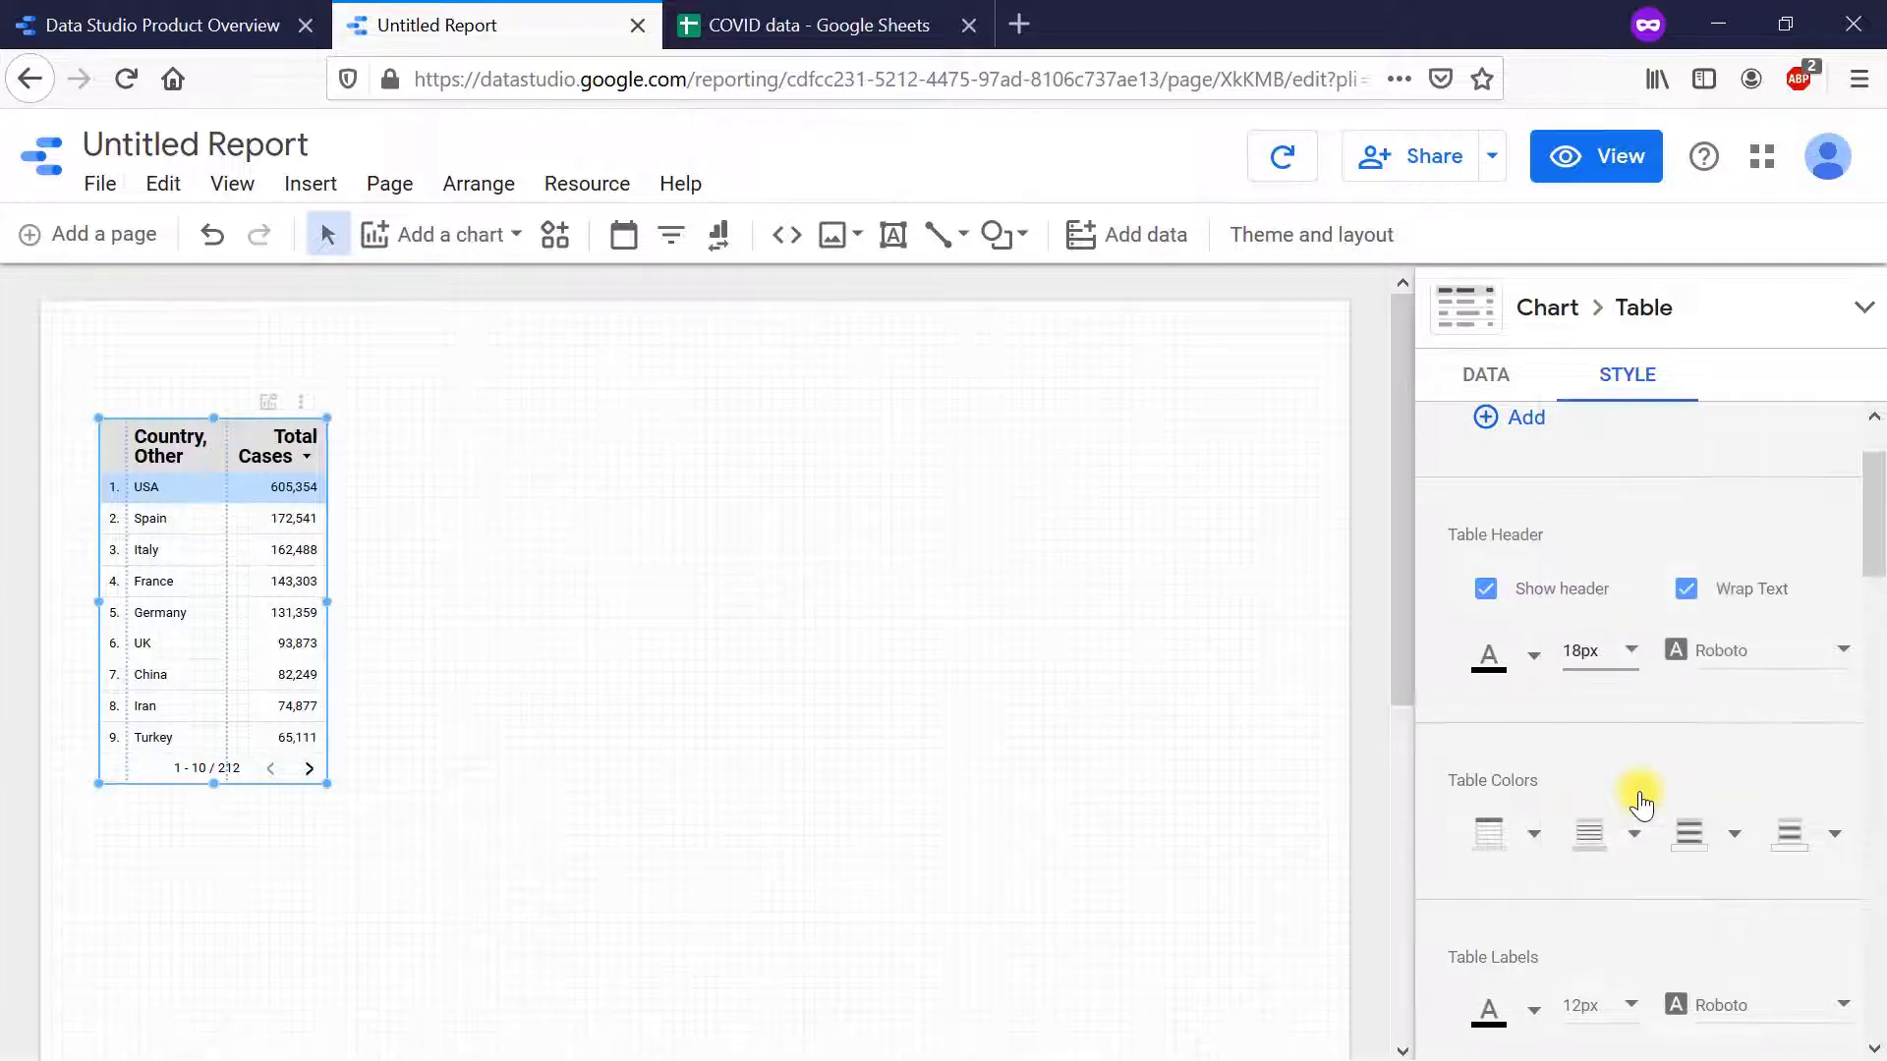
click(1623, 660)
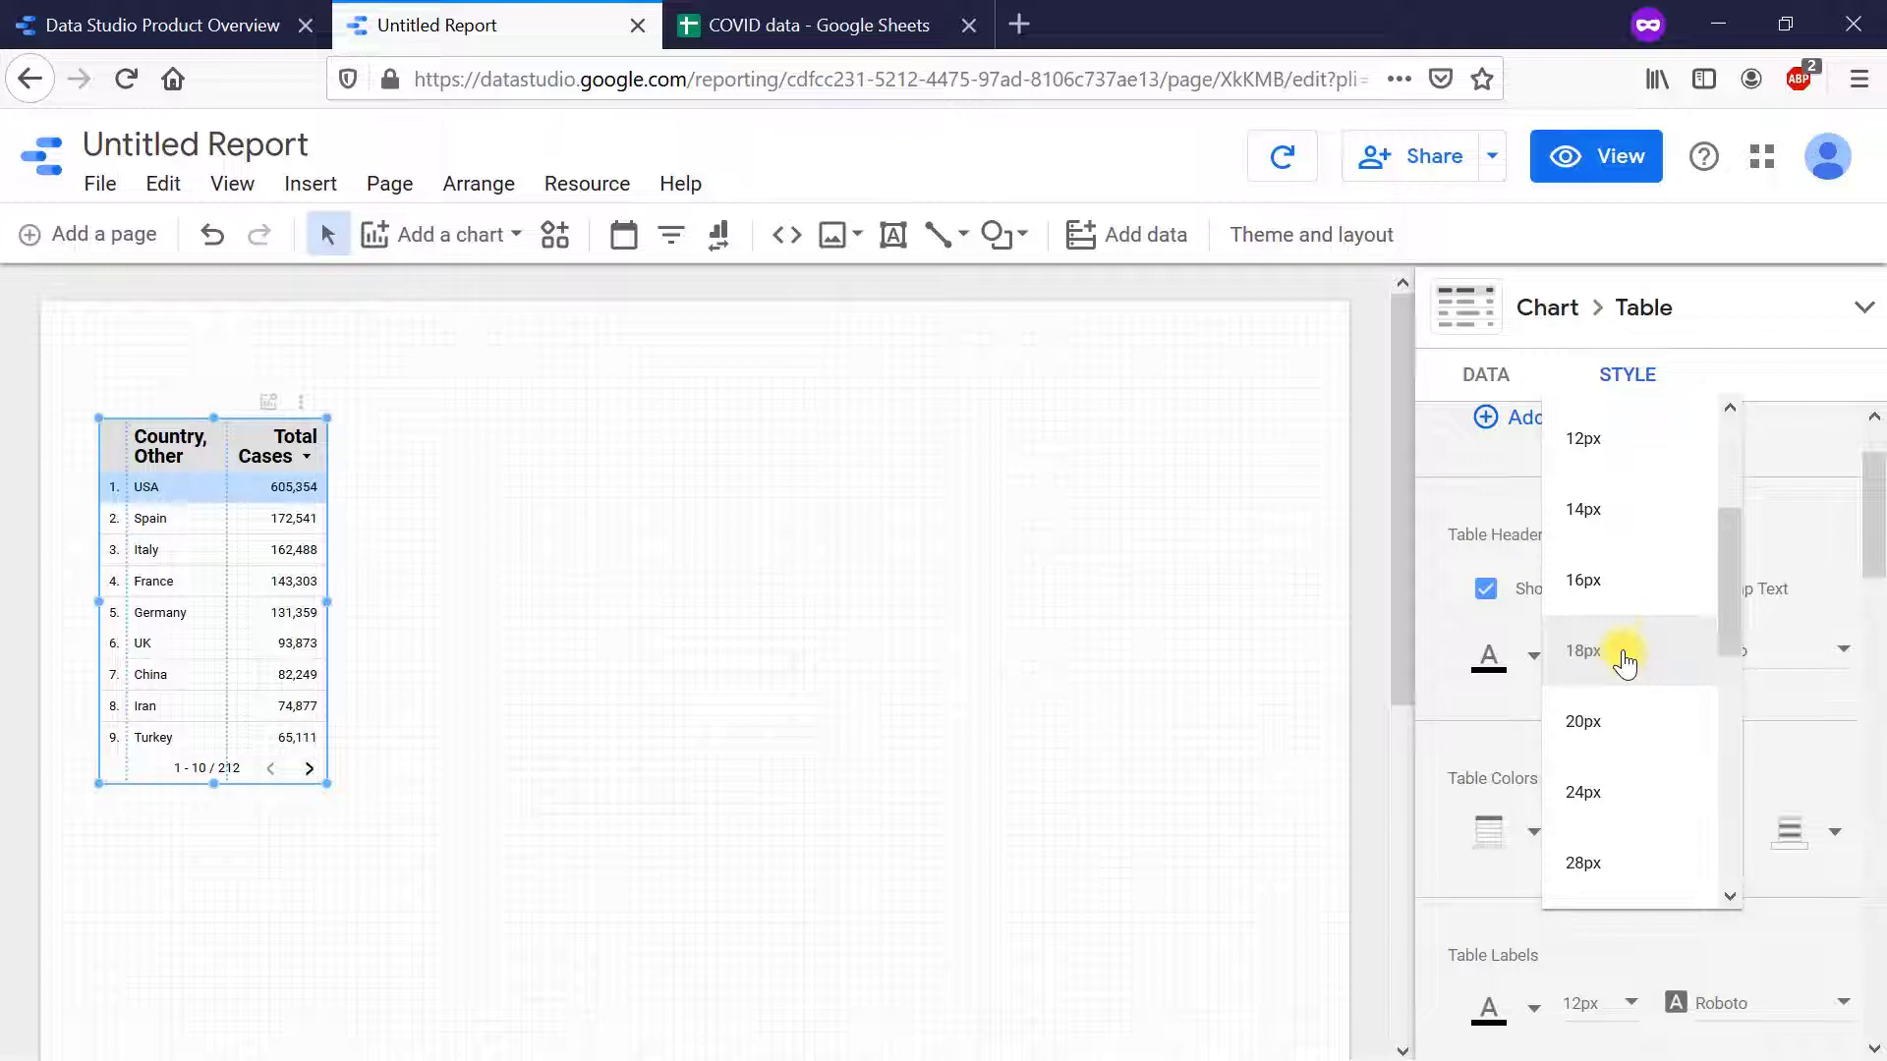
click(1602, 521)
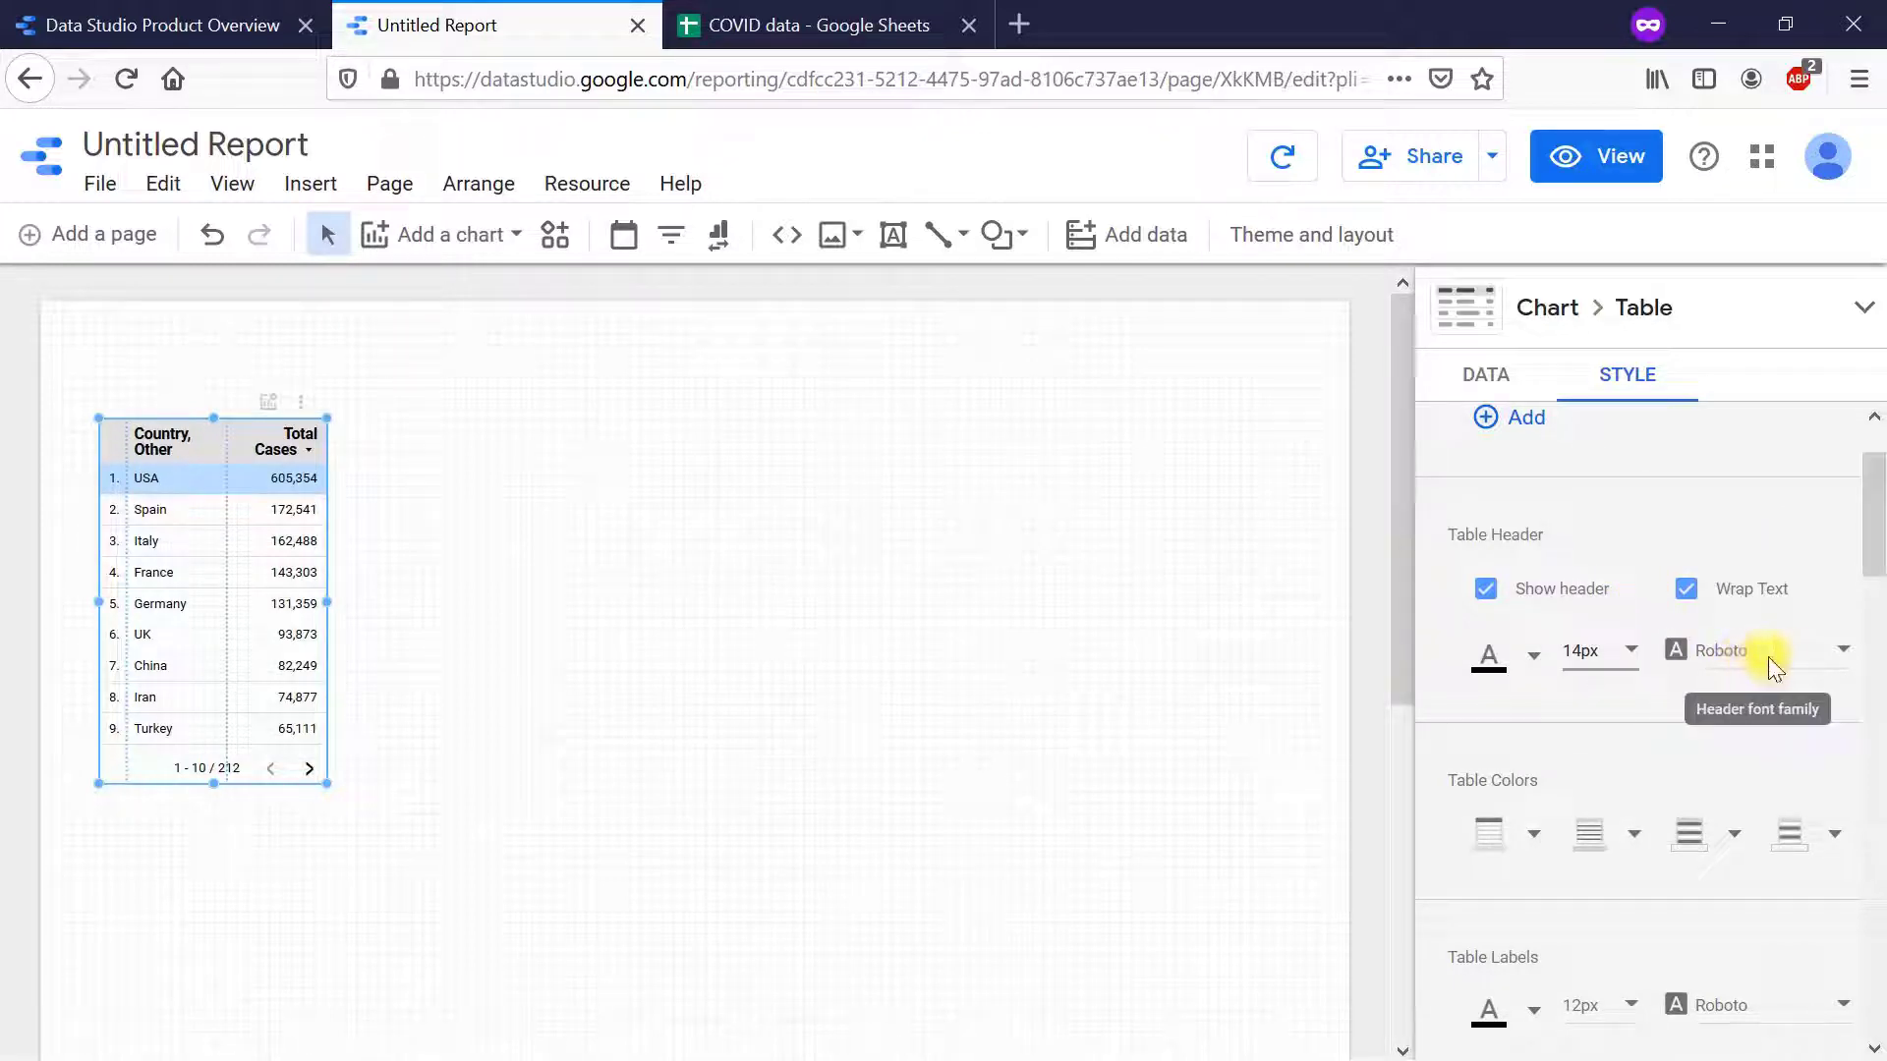
click(1741, 669)
click(1589, 710)
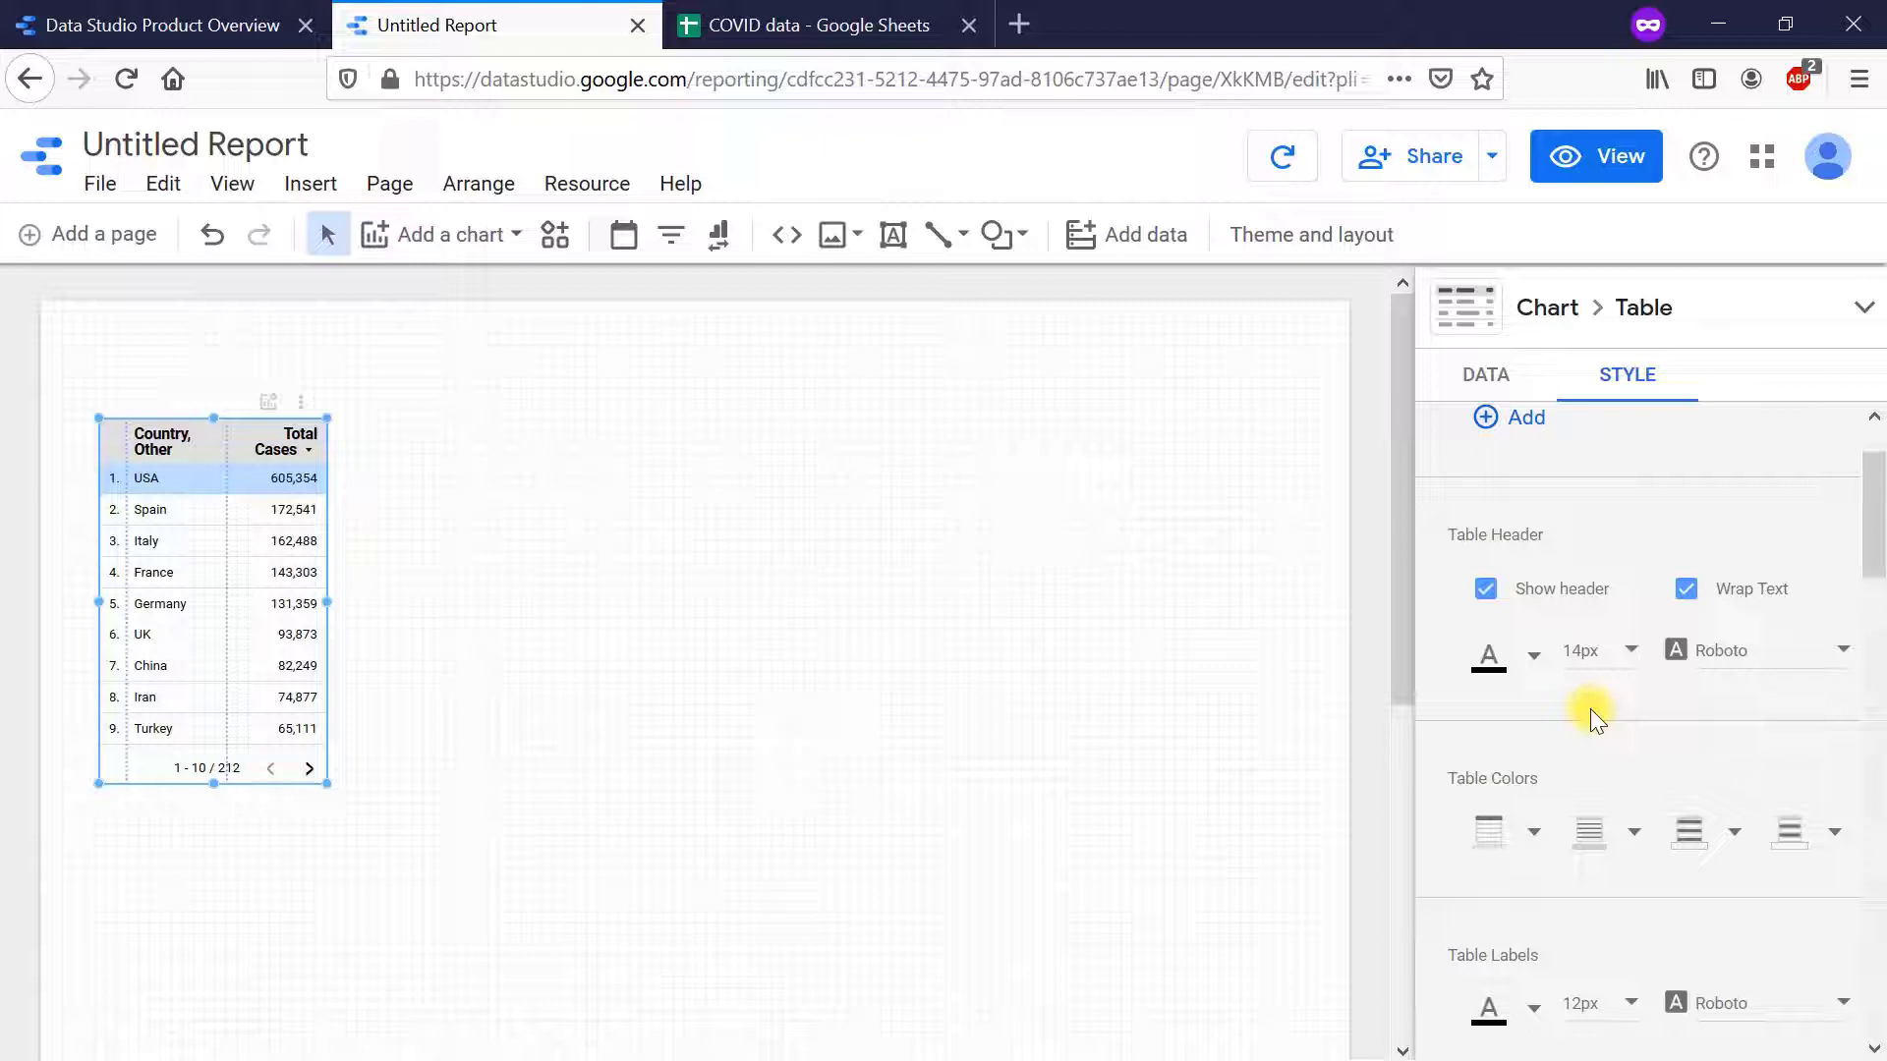
- Set the table header's background color to the blue theme color
scroll(1808, 747, down, 1)
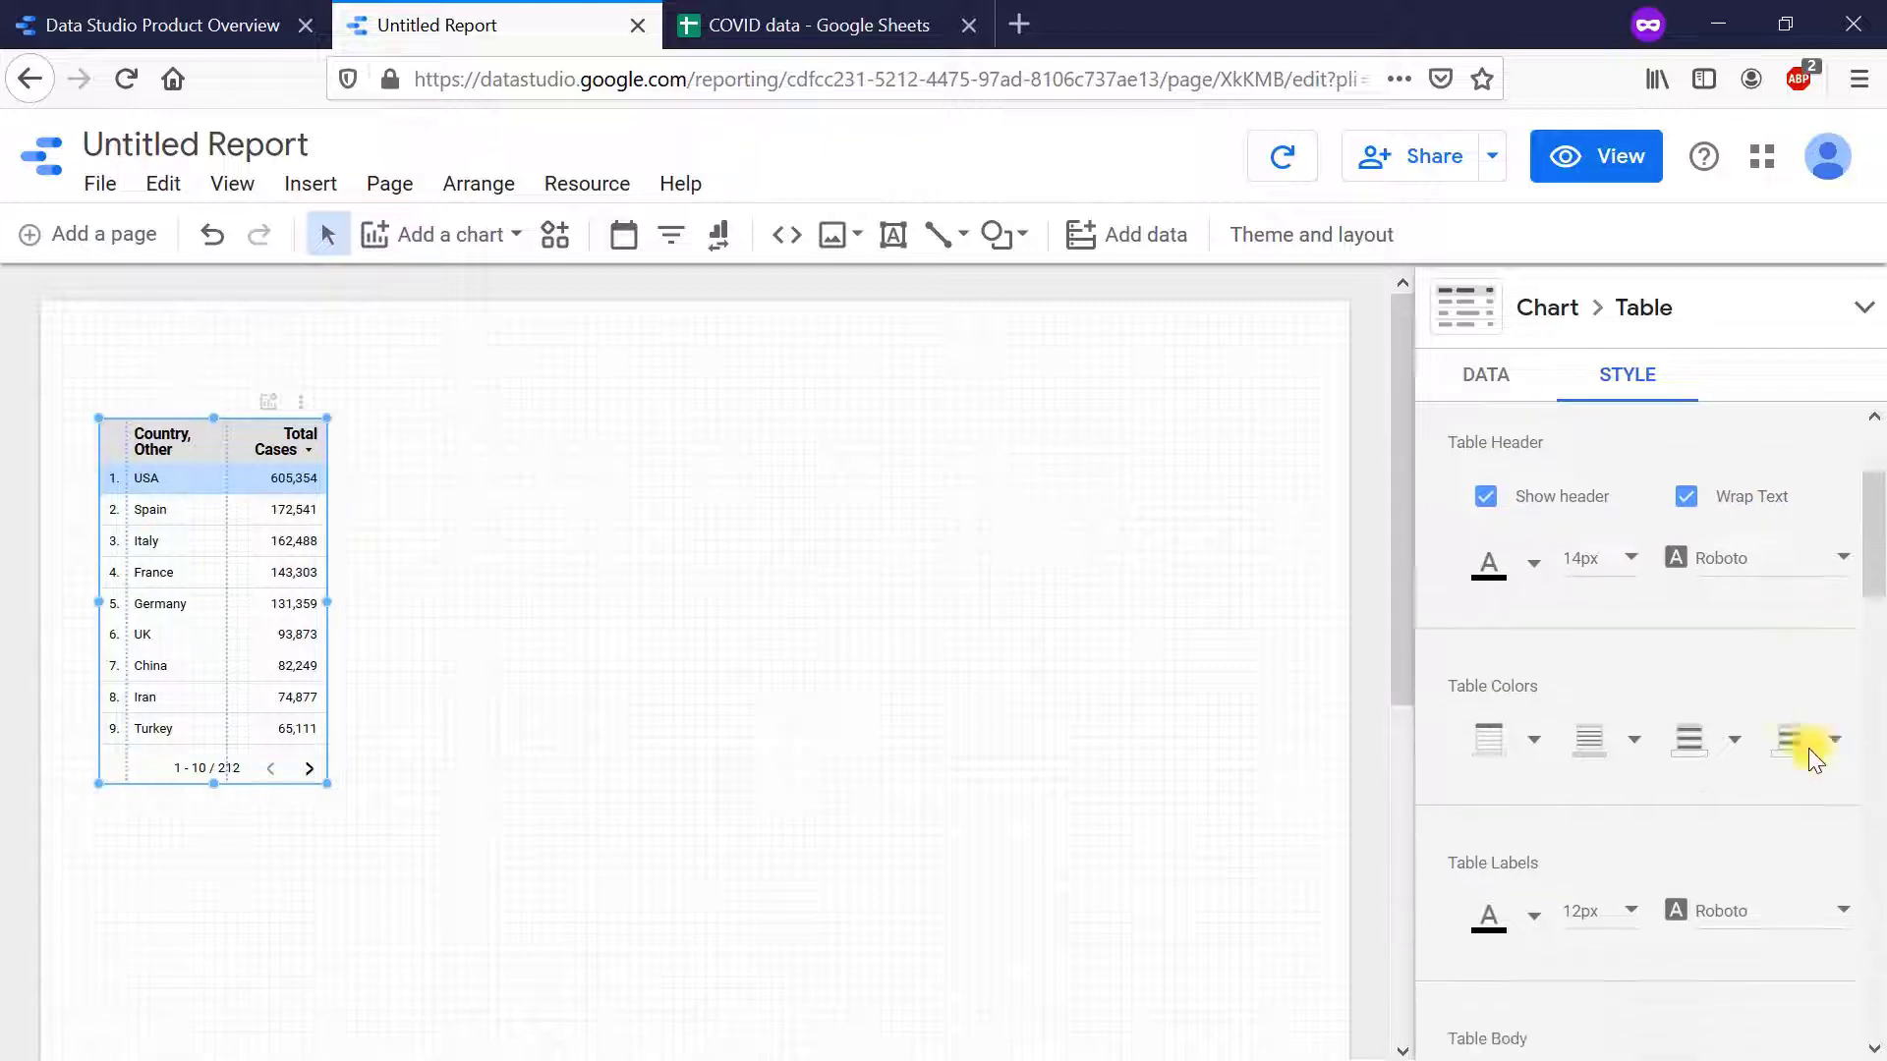
scroll(1808, 747, down, 2)
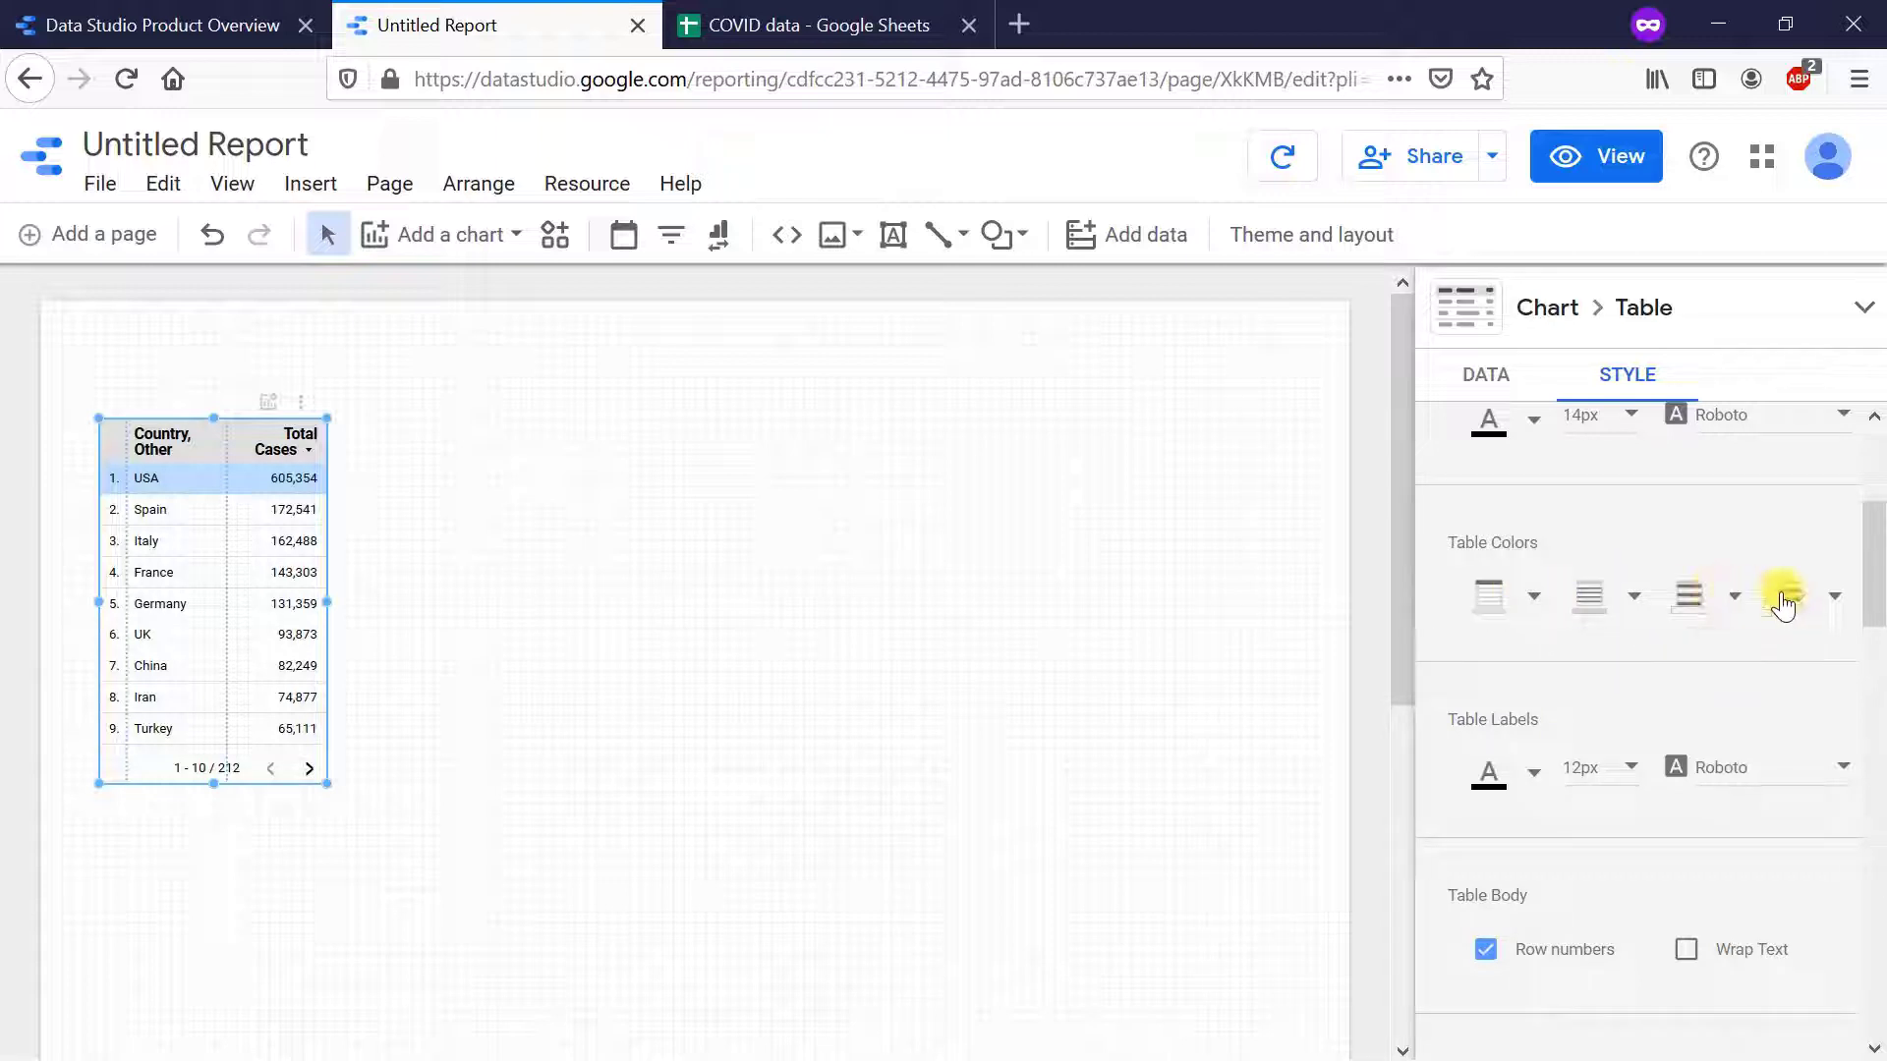
click(1526, 599)
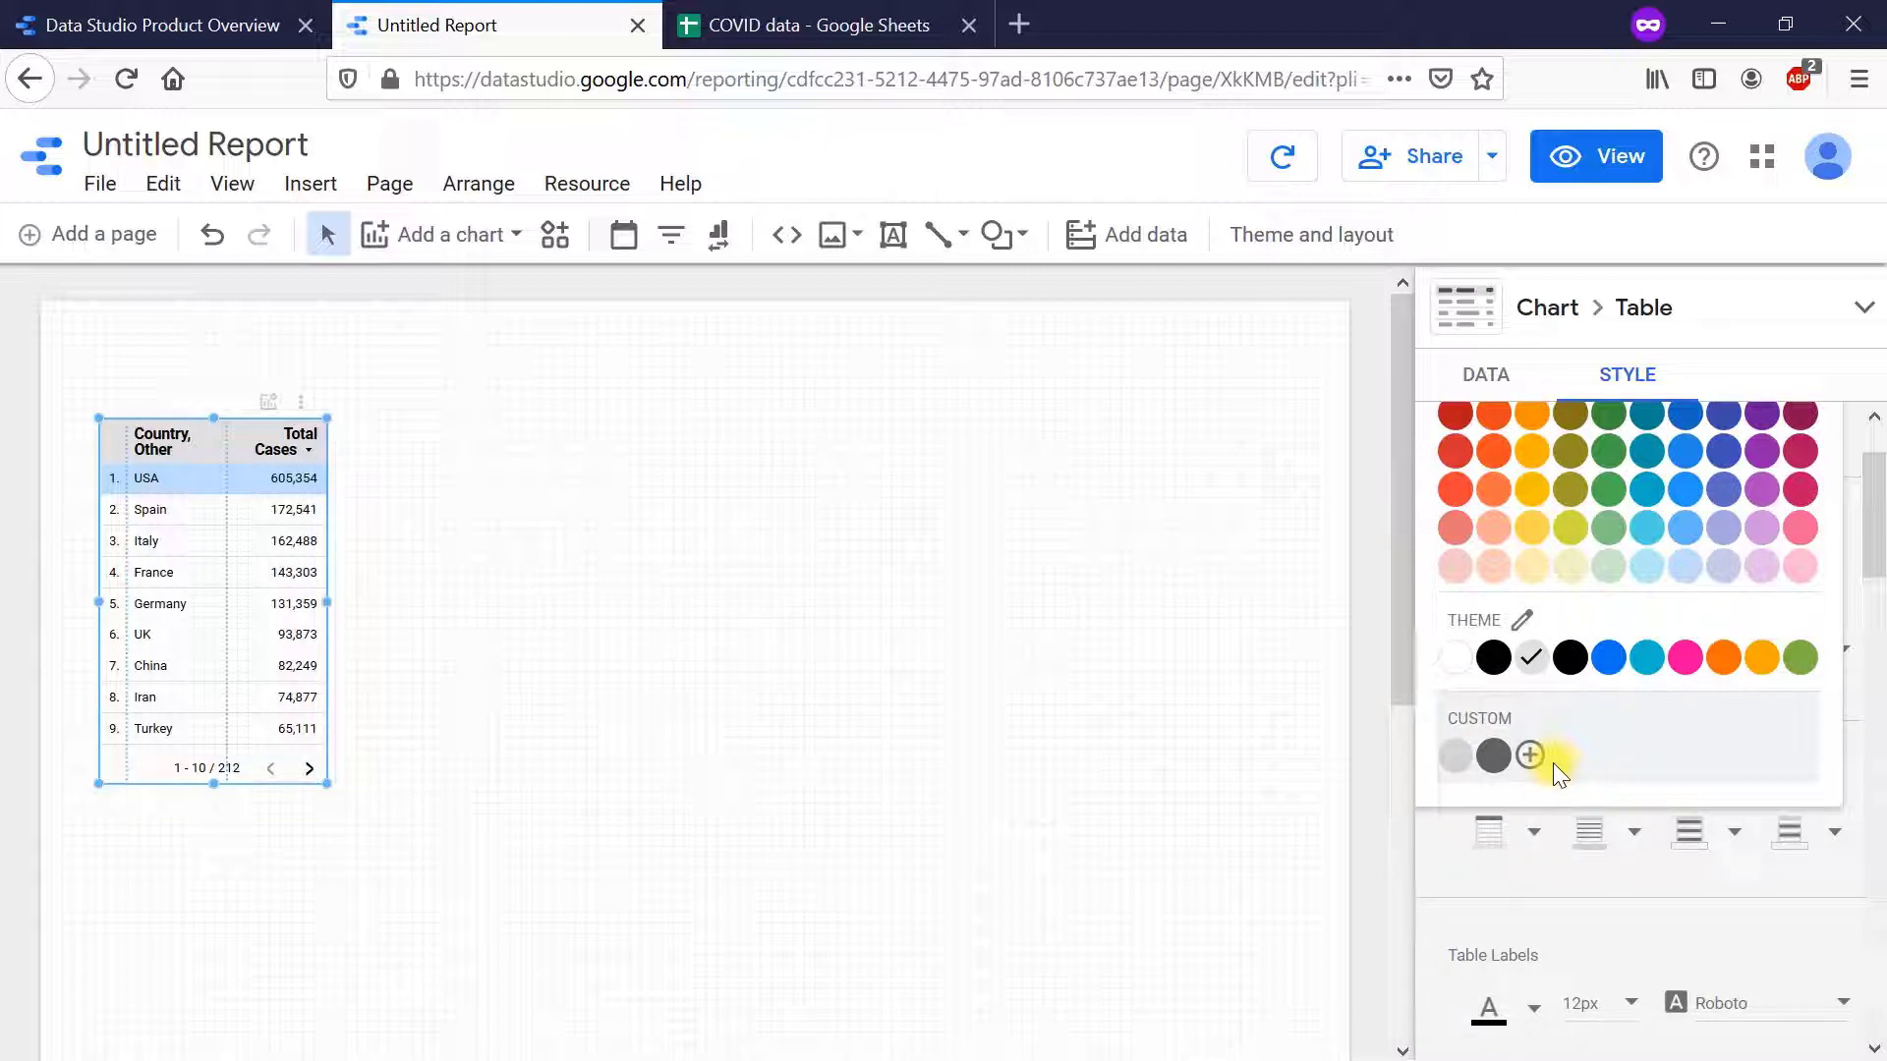
click(1610, 668)
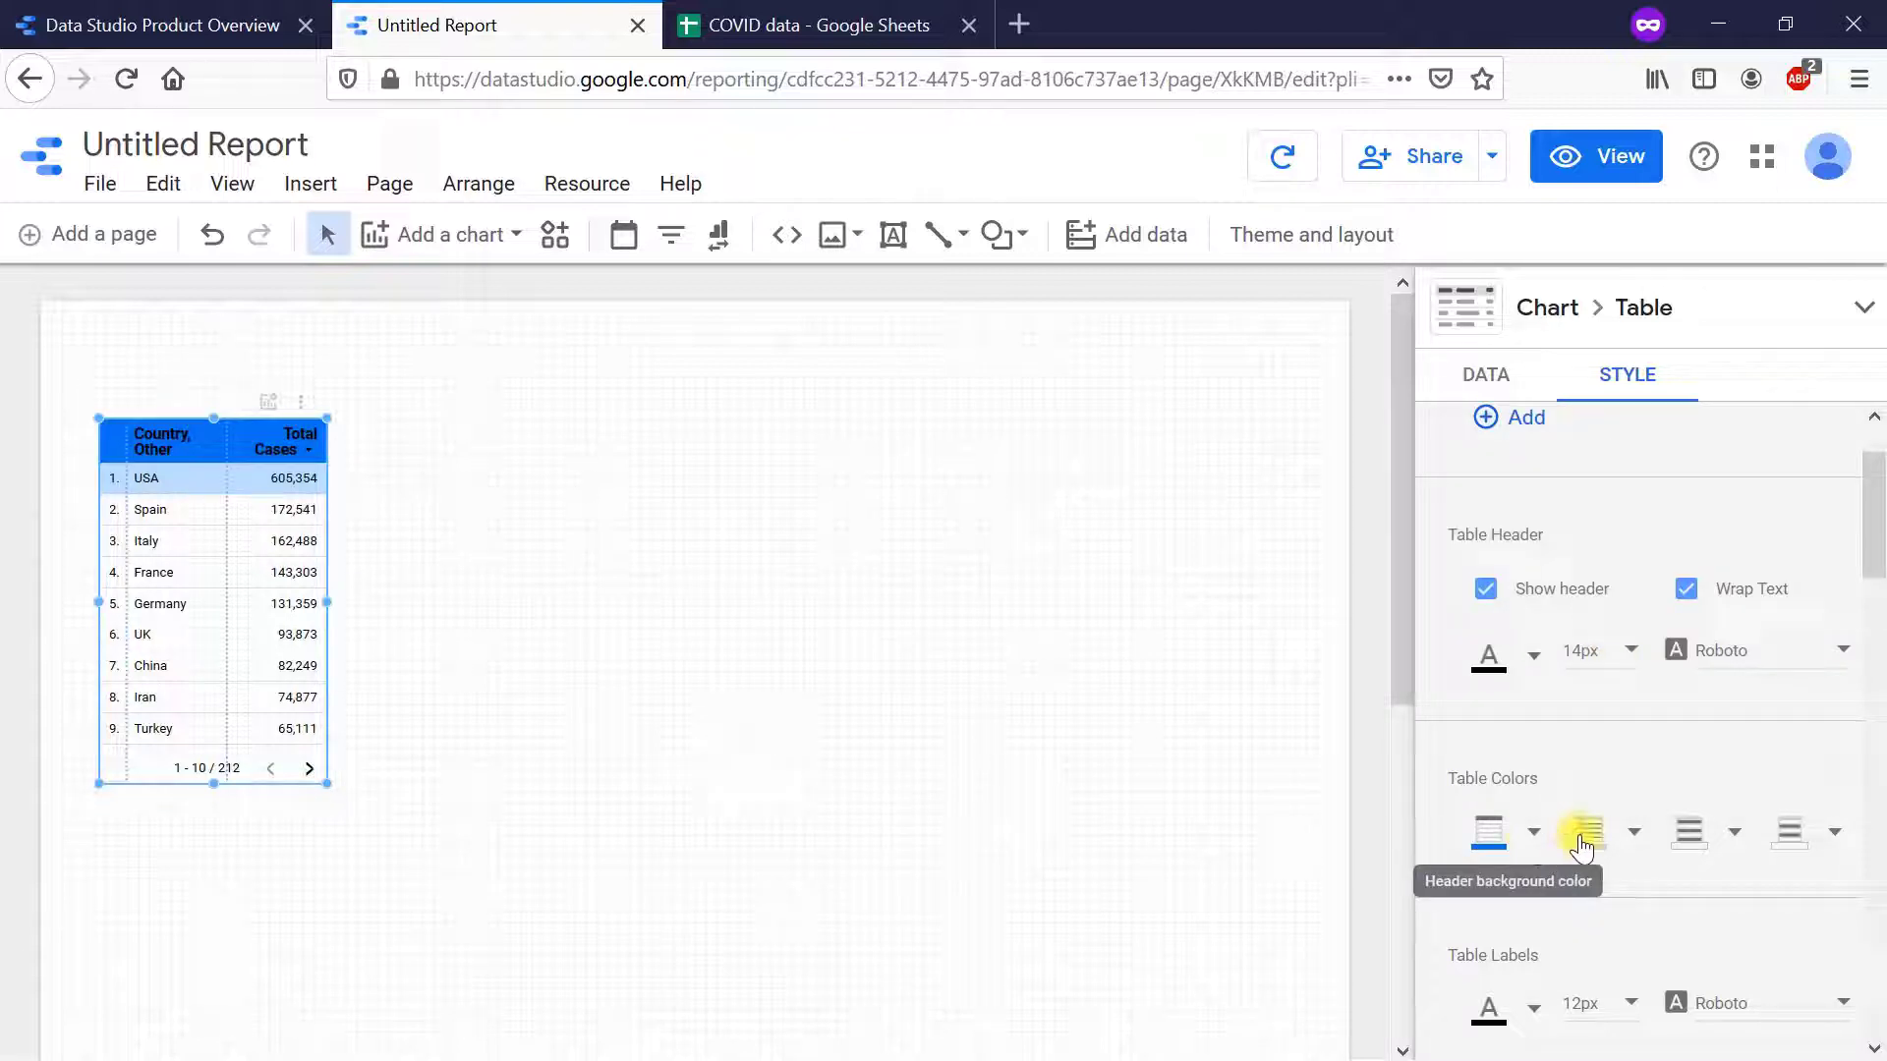
- Set the table's cell border color to theme green and its odd row color to light gray
click(1632, 837)
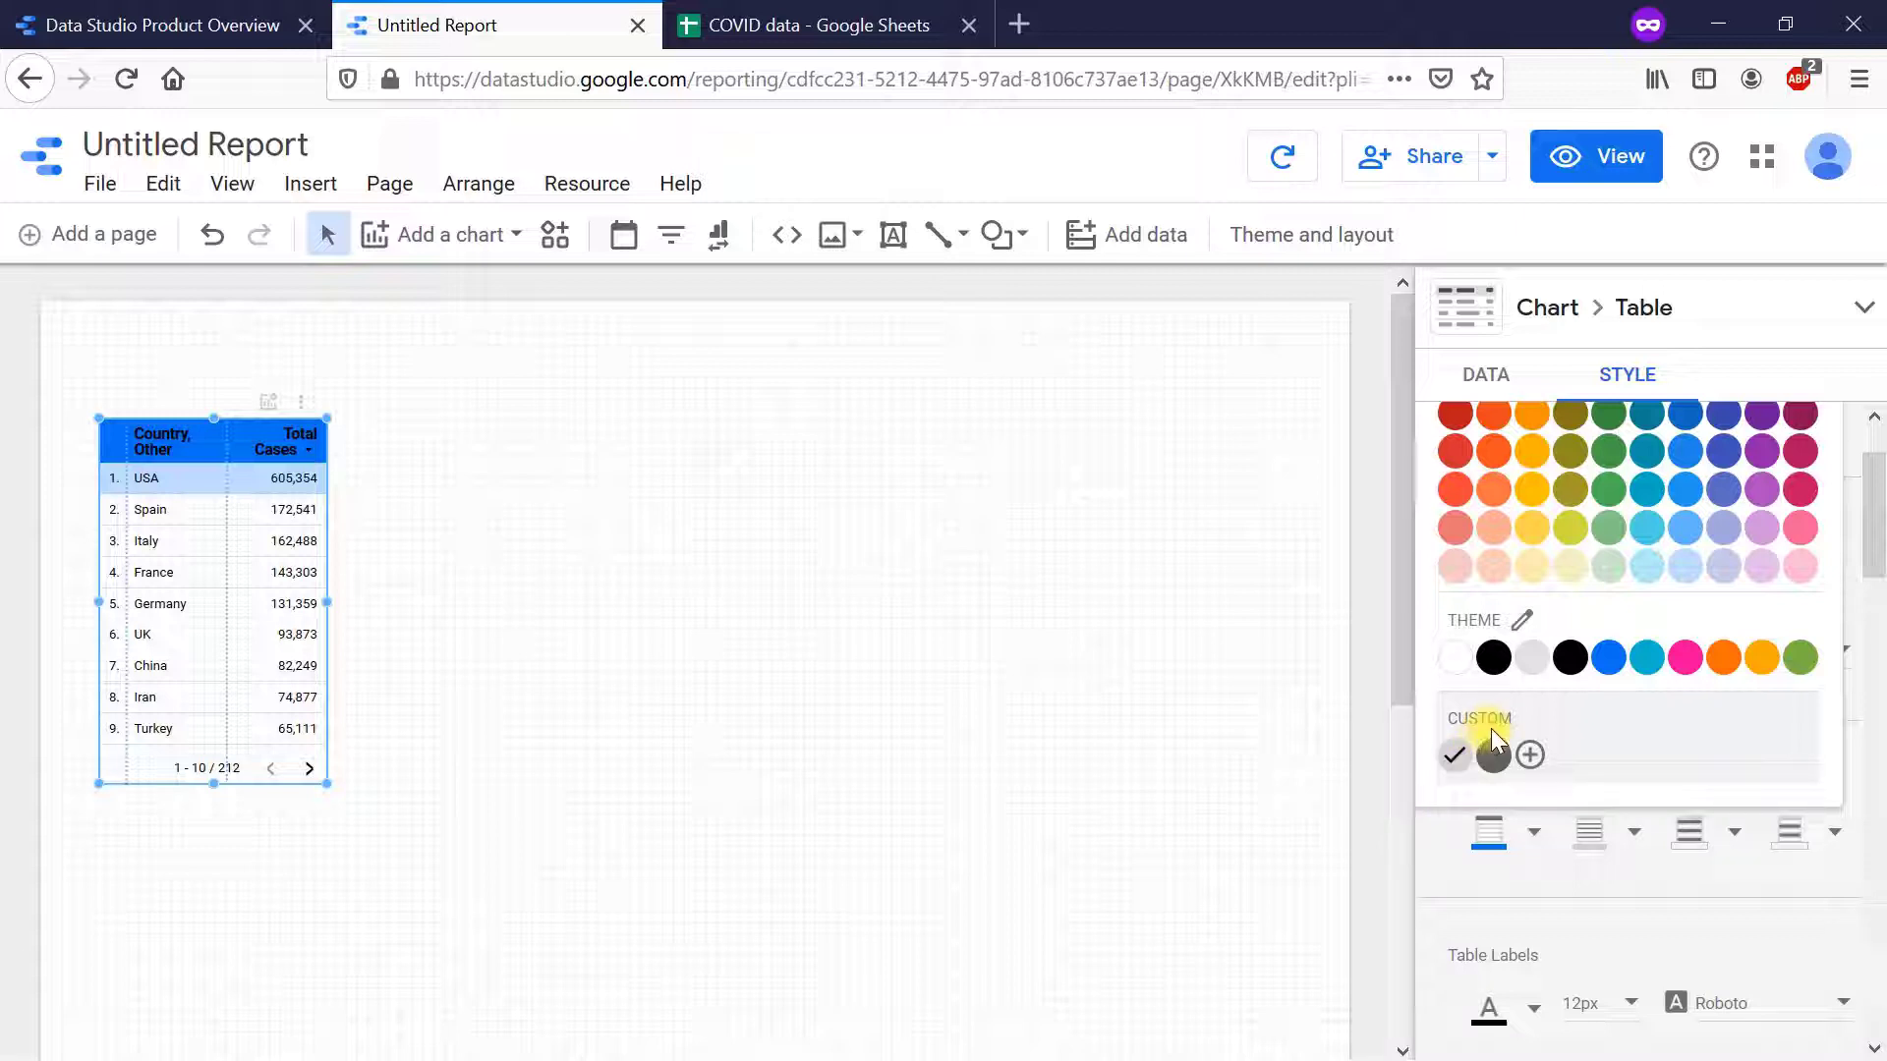
click(1796, 660)
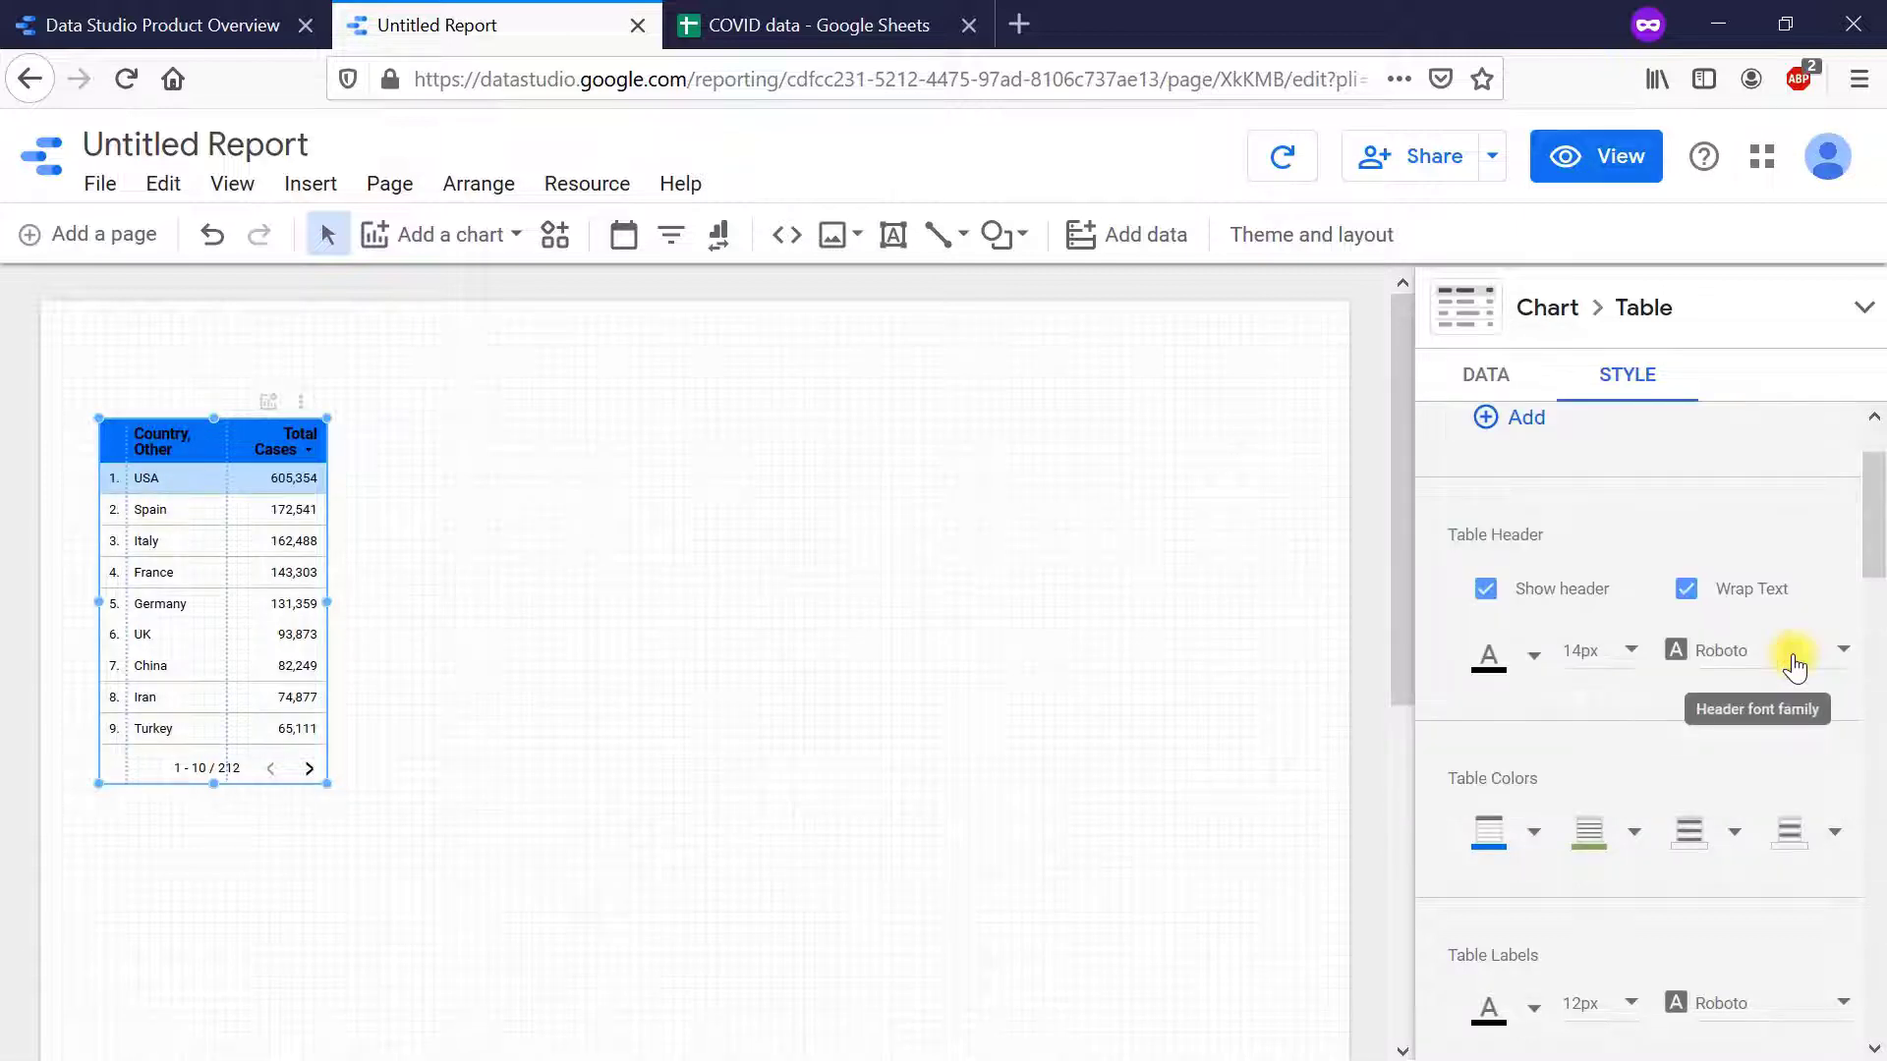
click(1732, 838)
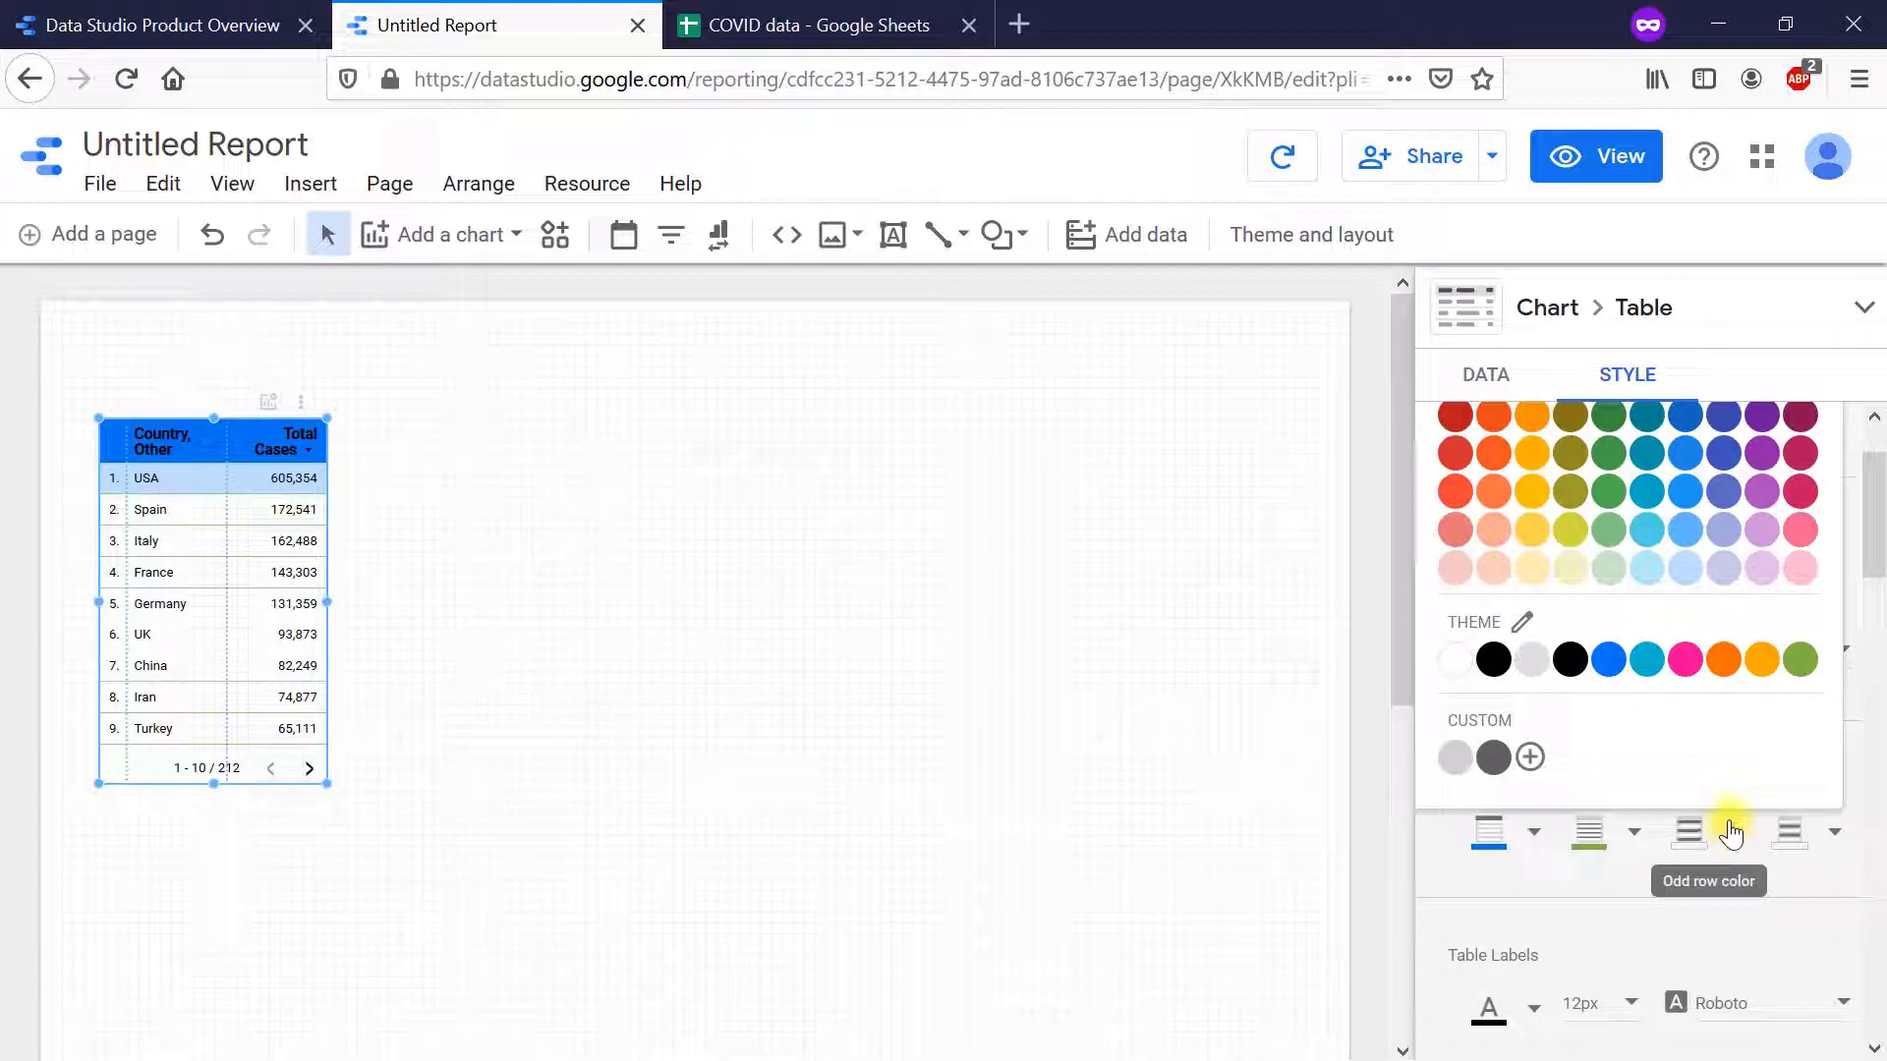
click(1539, 662)
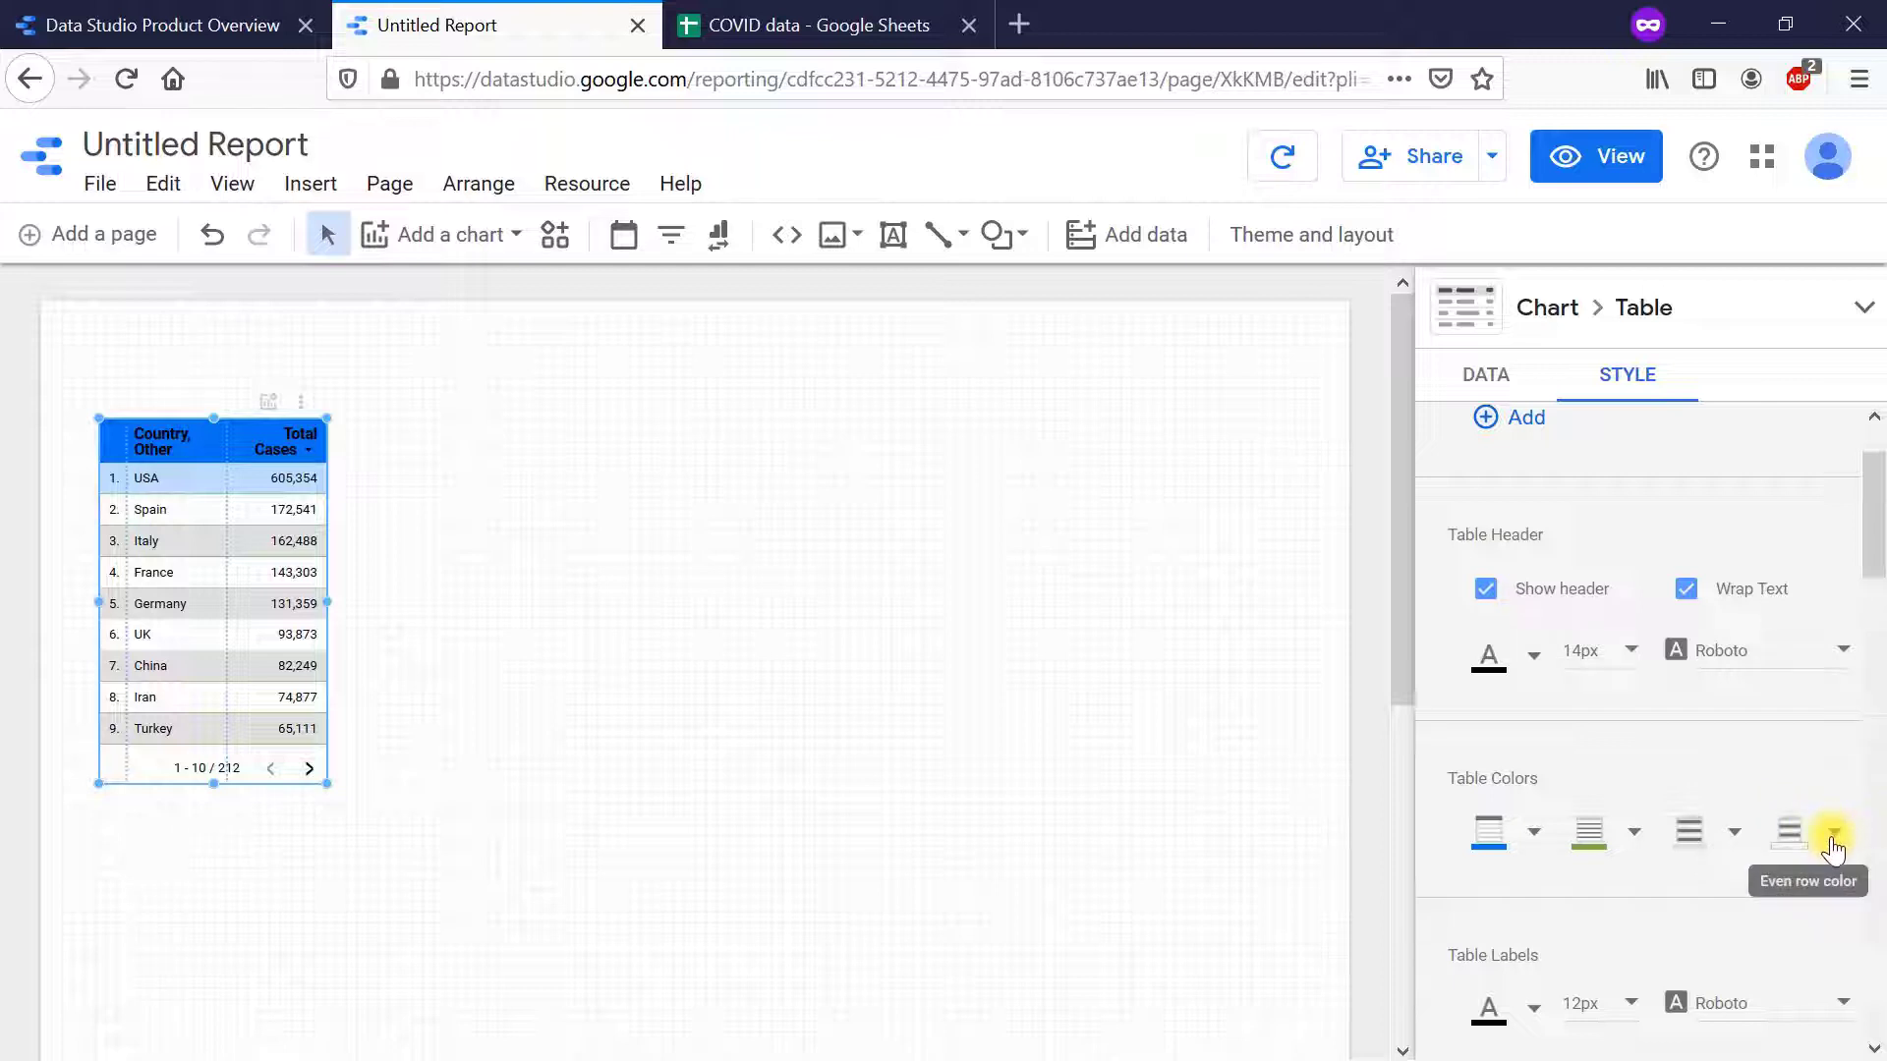
- Set the table labels' text color to theme blue and their font size to 14px
scroll(1833, 847, down, 3)
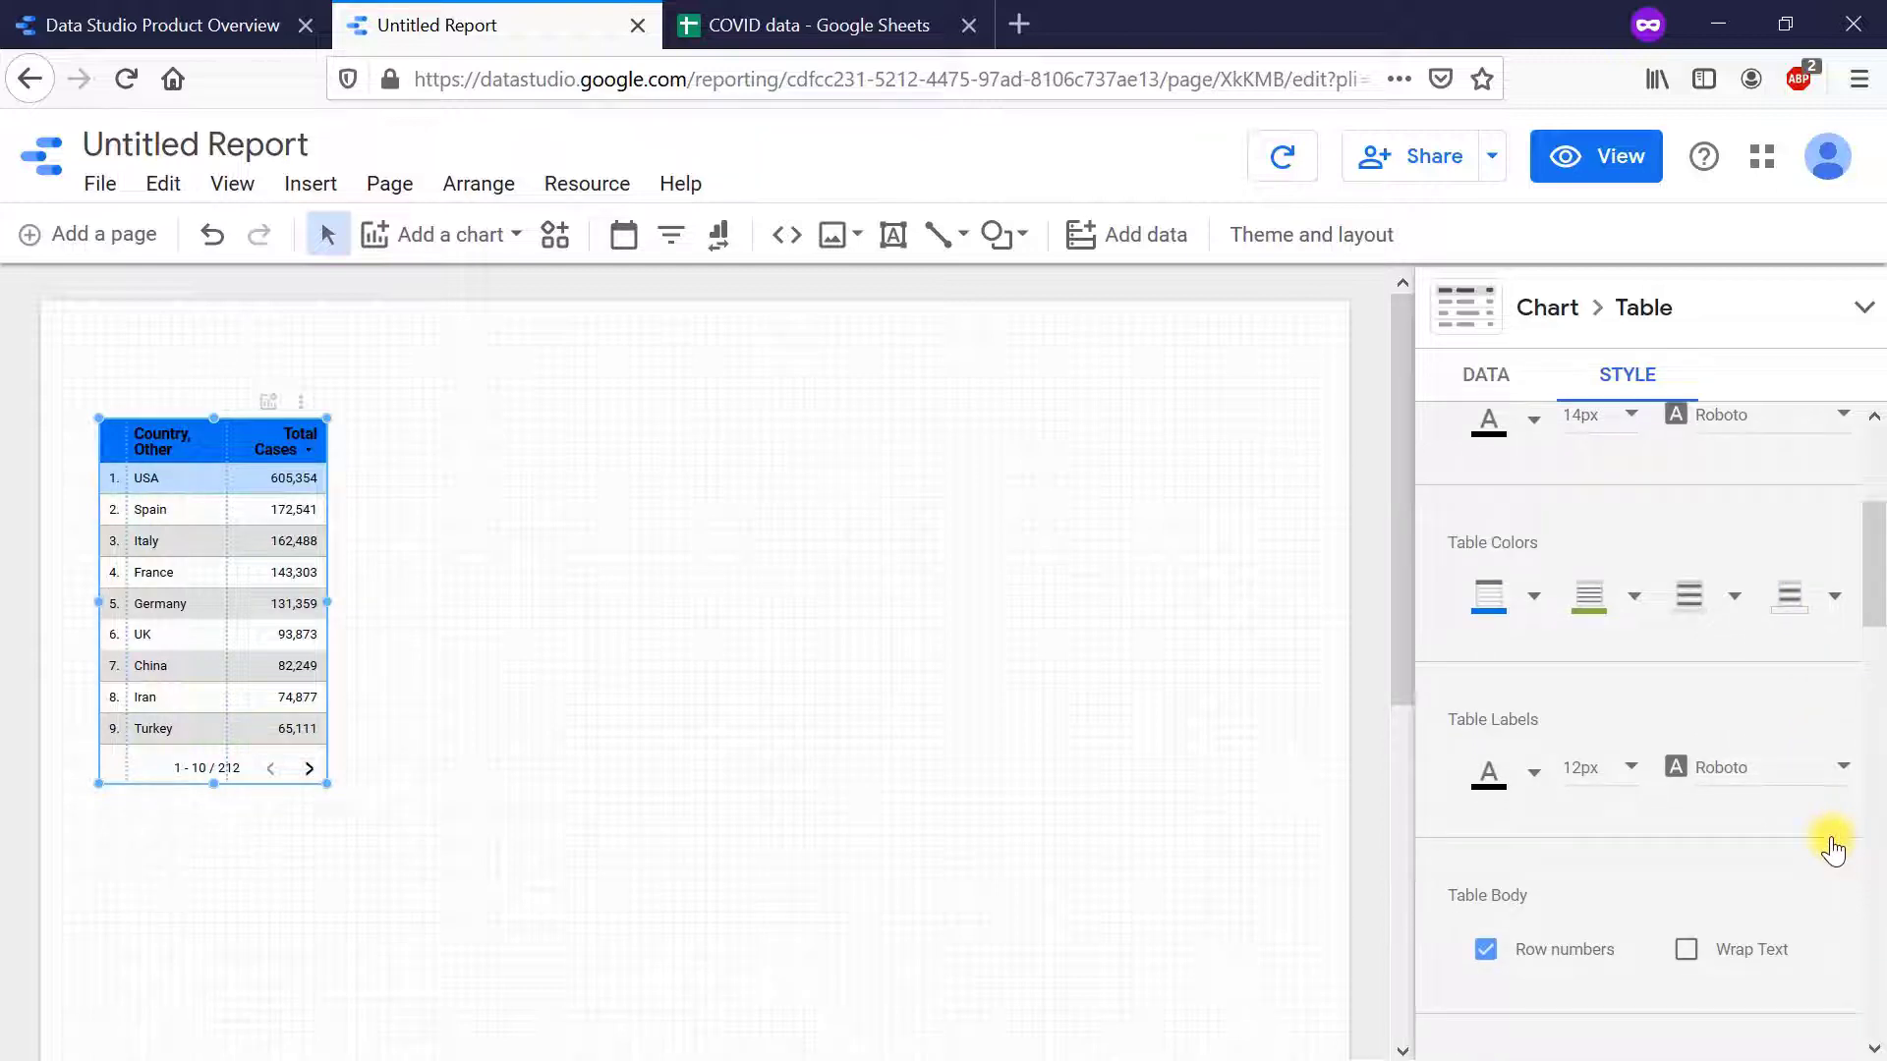
click(1534, 777)
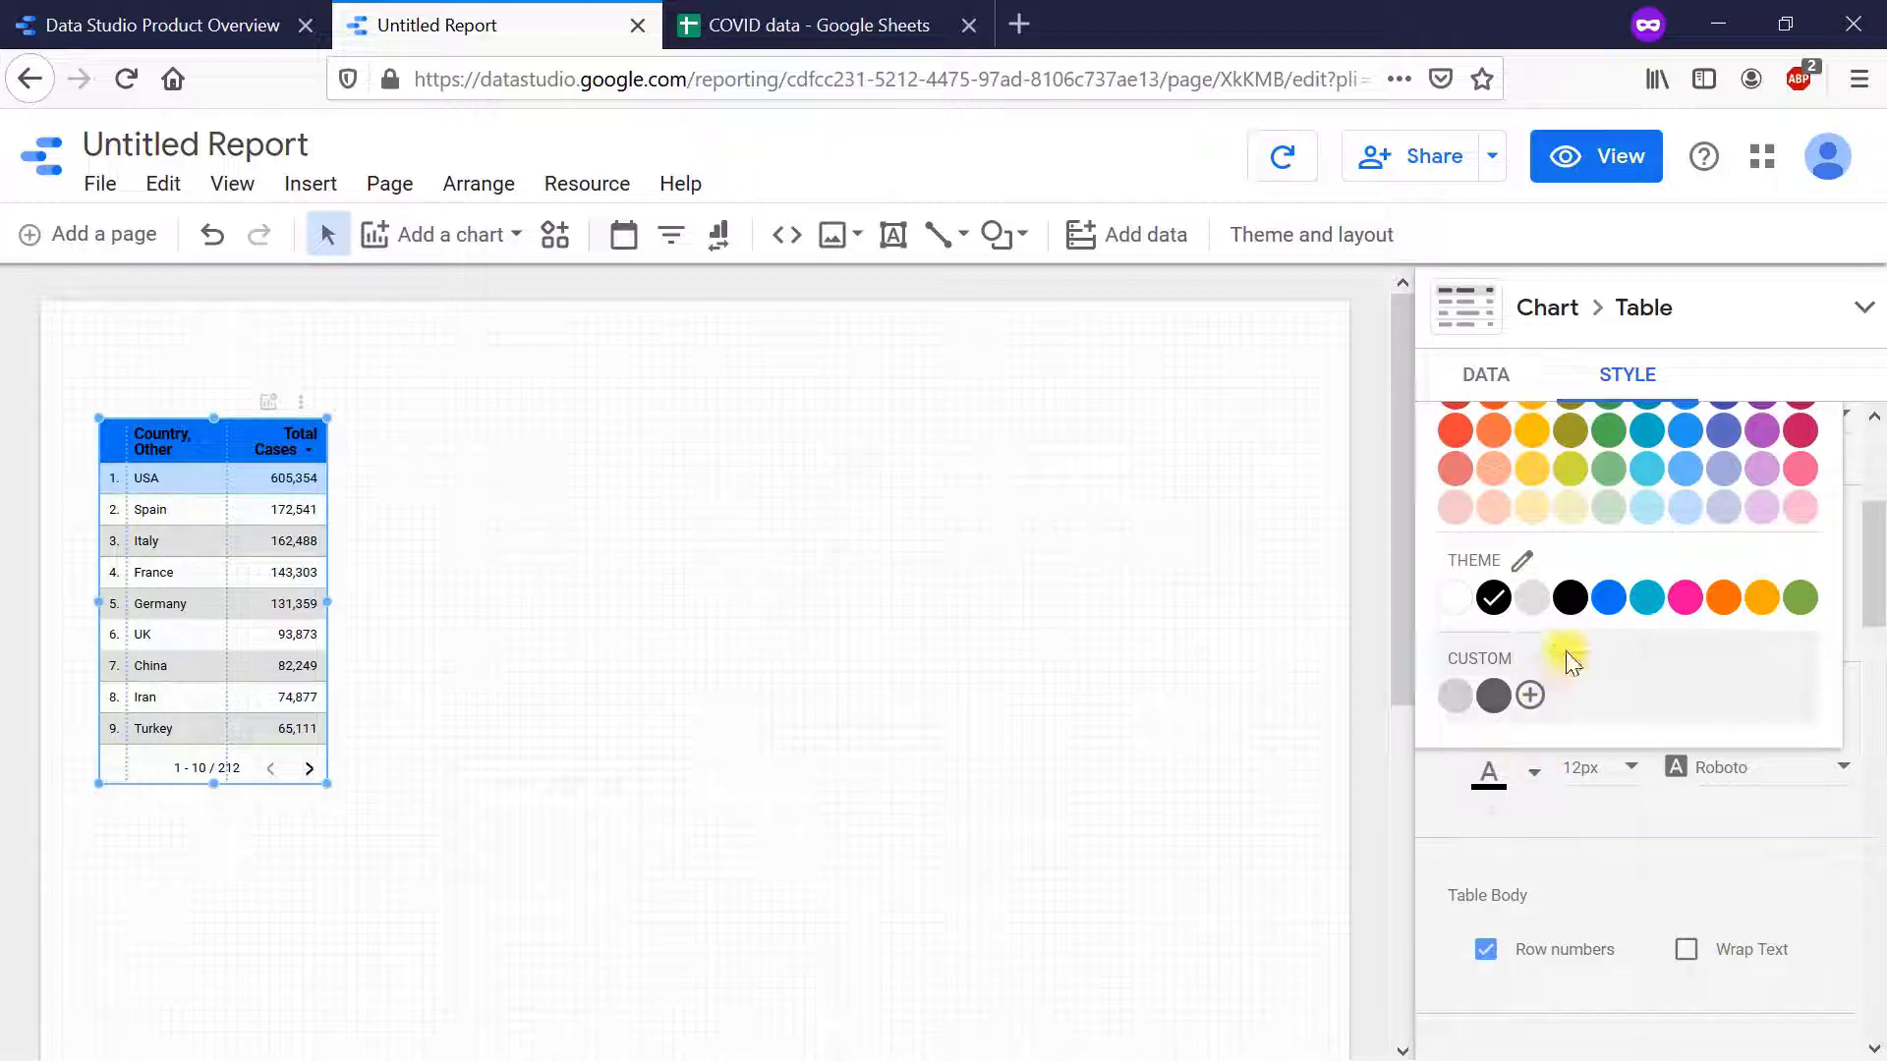
click(1623, 611)
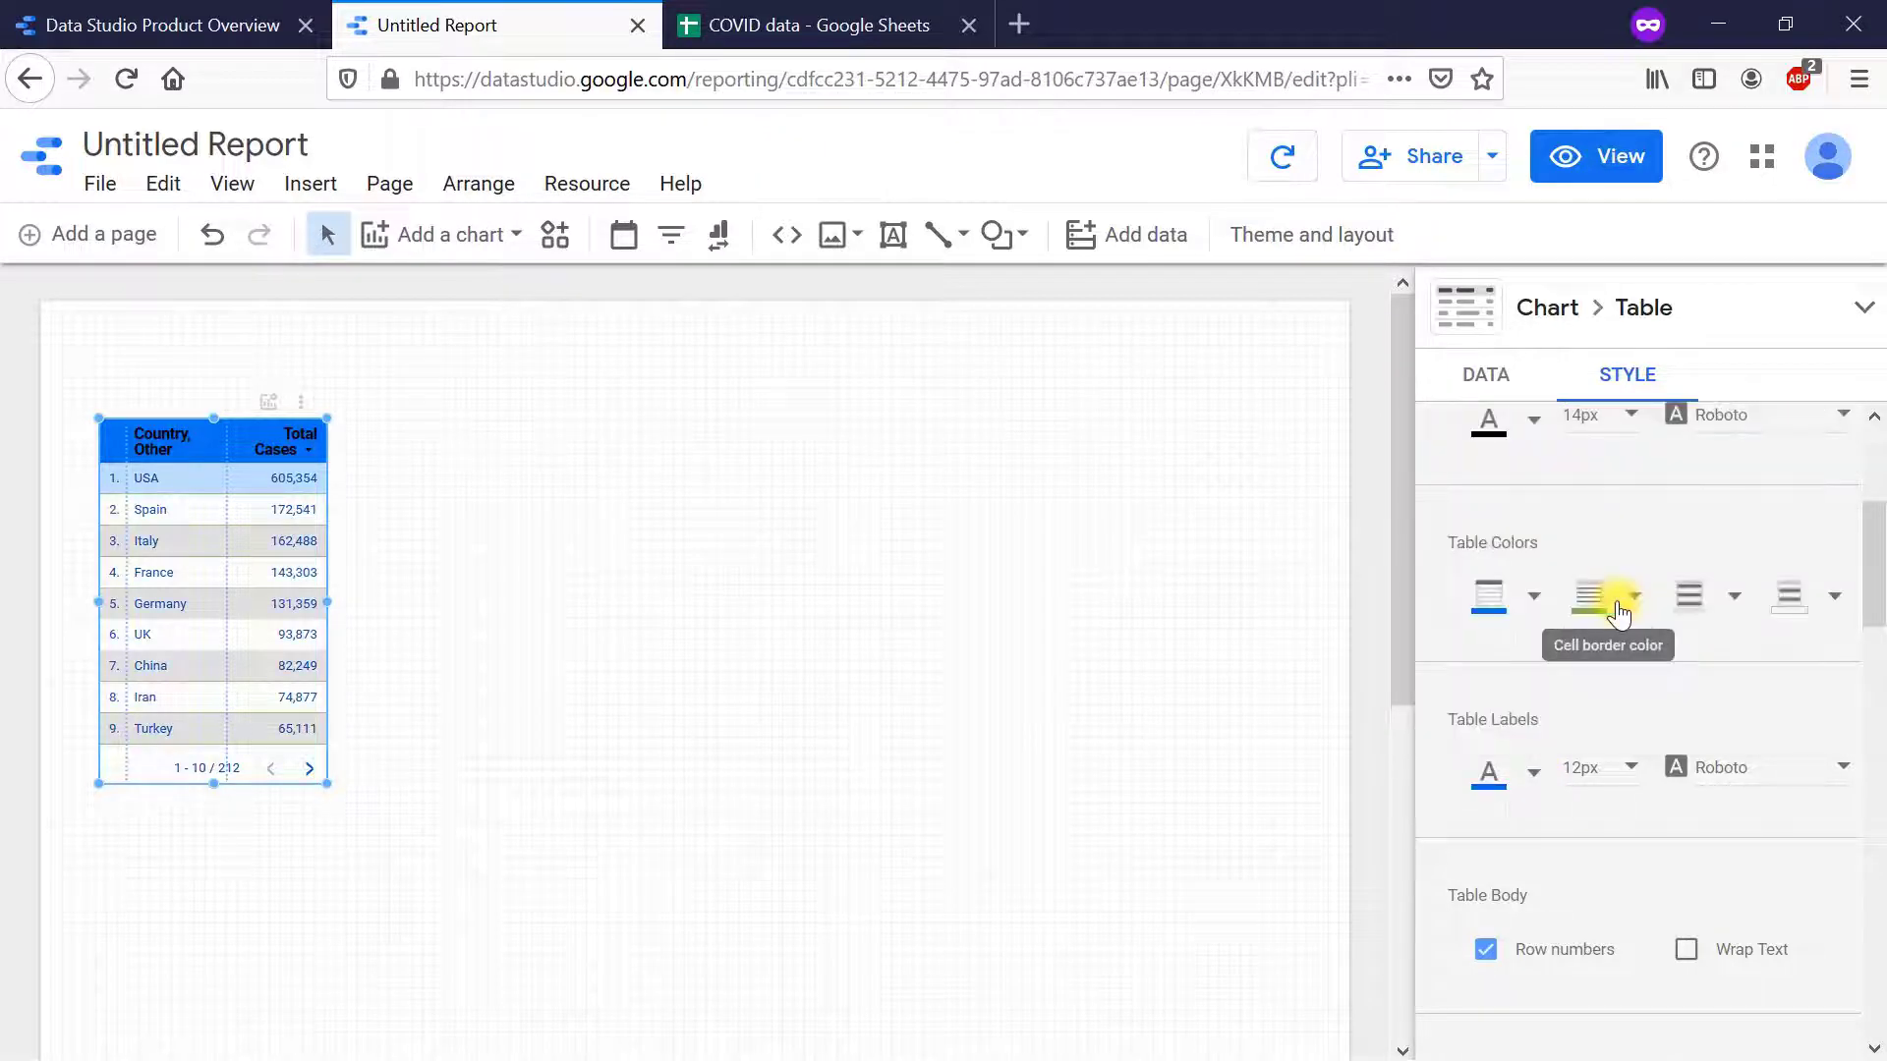
click(1623, 783)
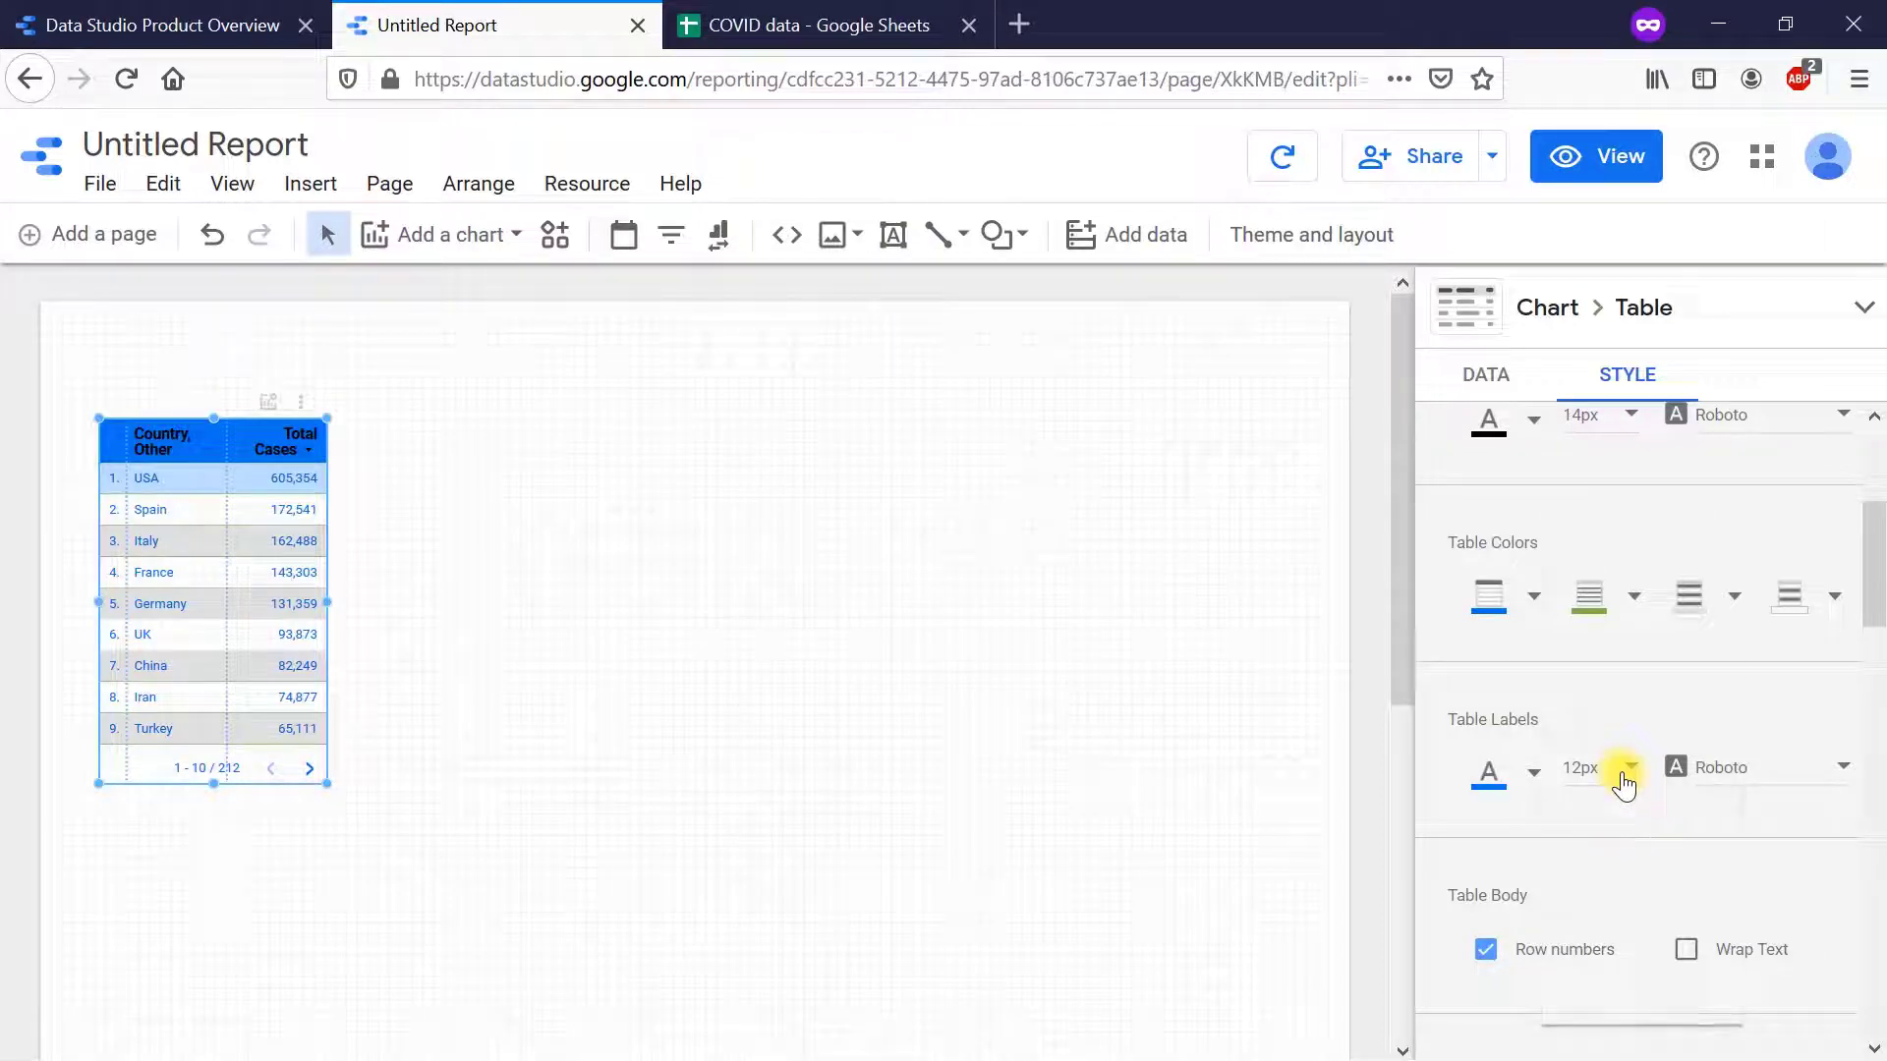
click(1621, 841)
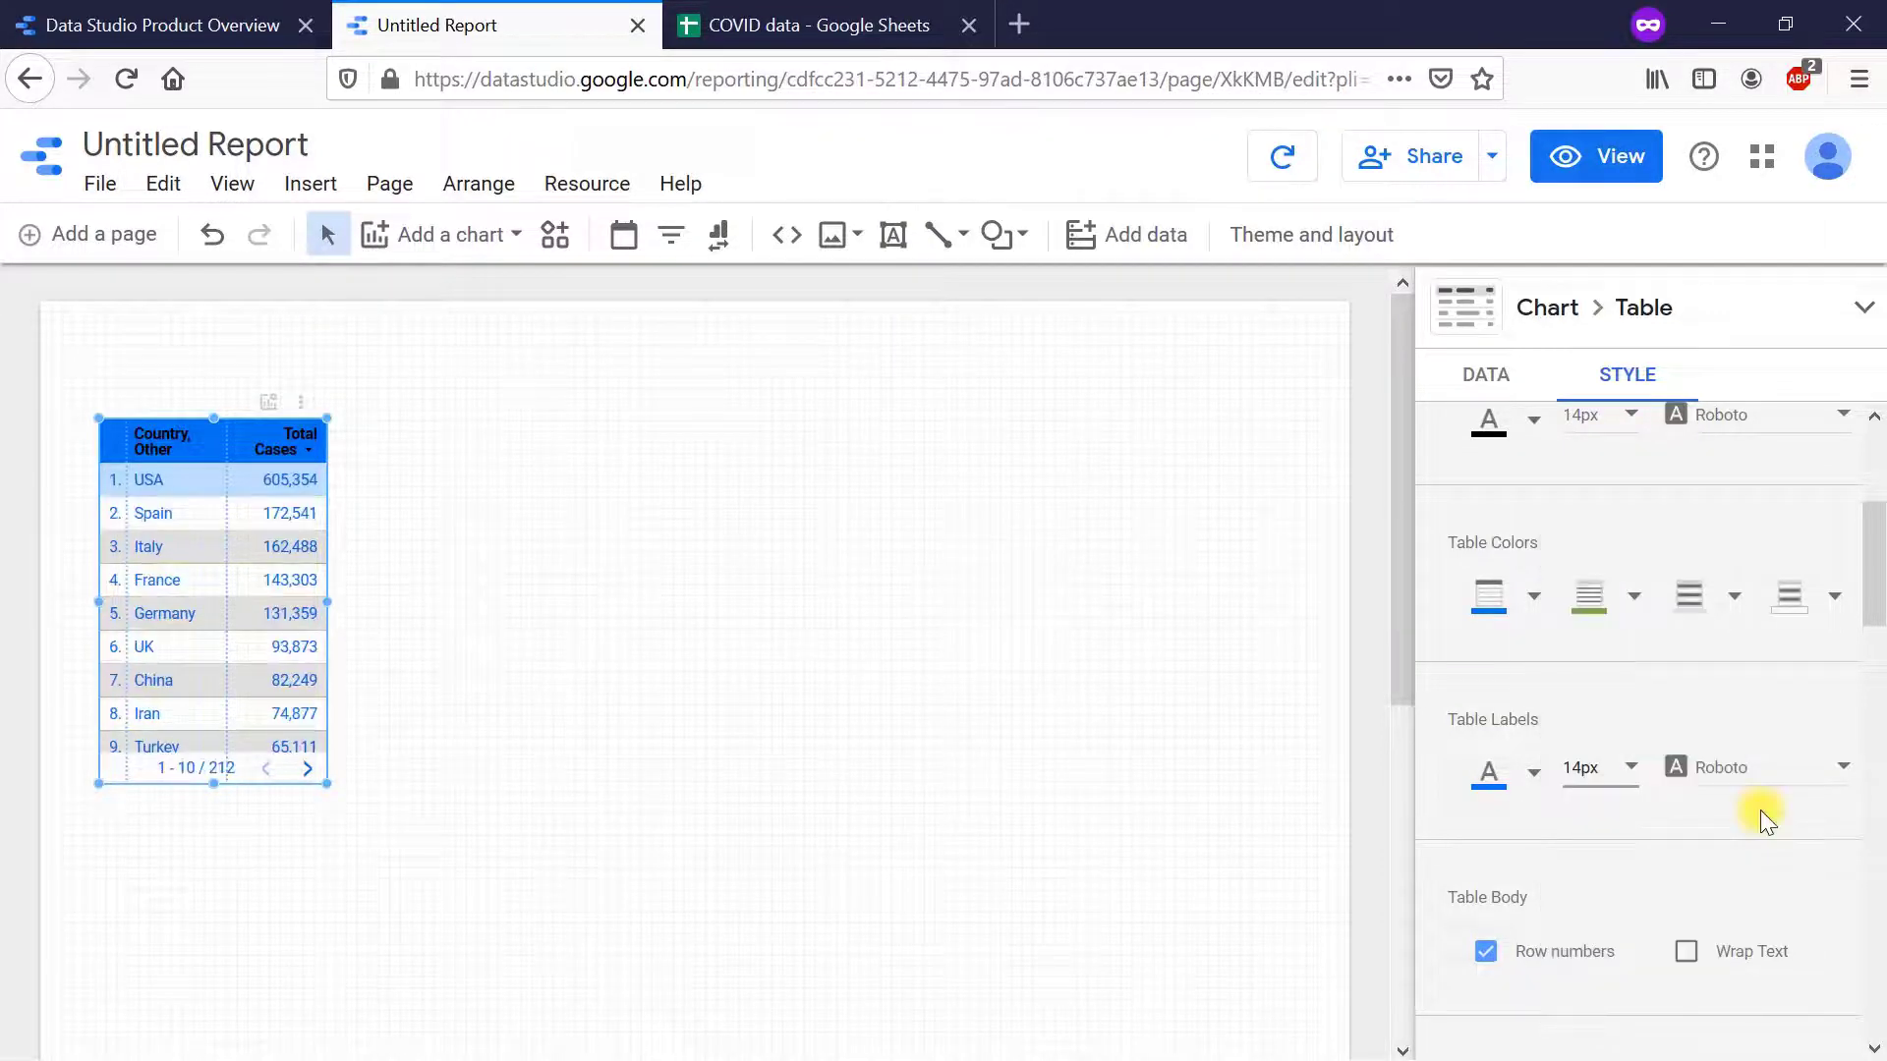
- Try hiding the row numbers in the table body and show them again
scroll(1760, 809, down, 3)
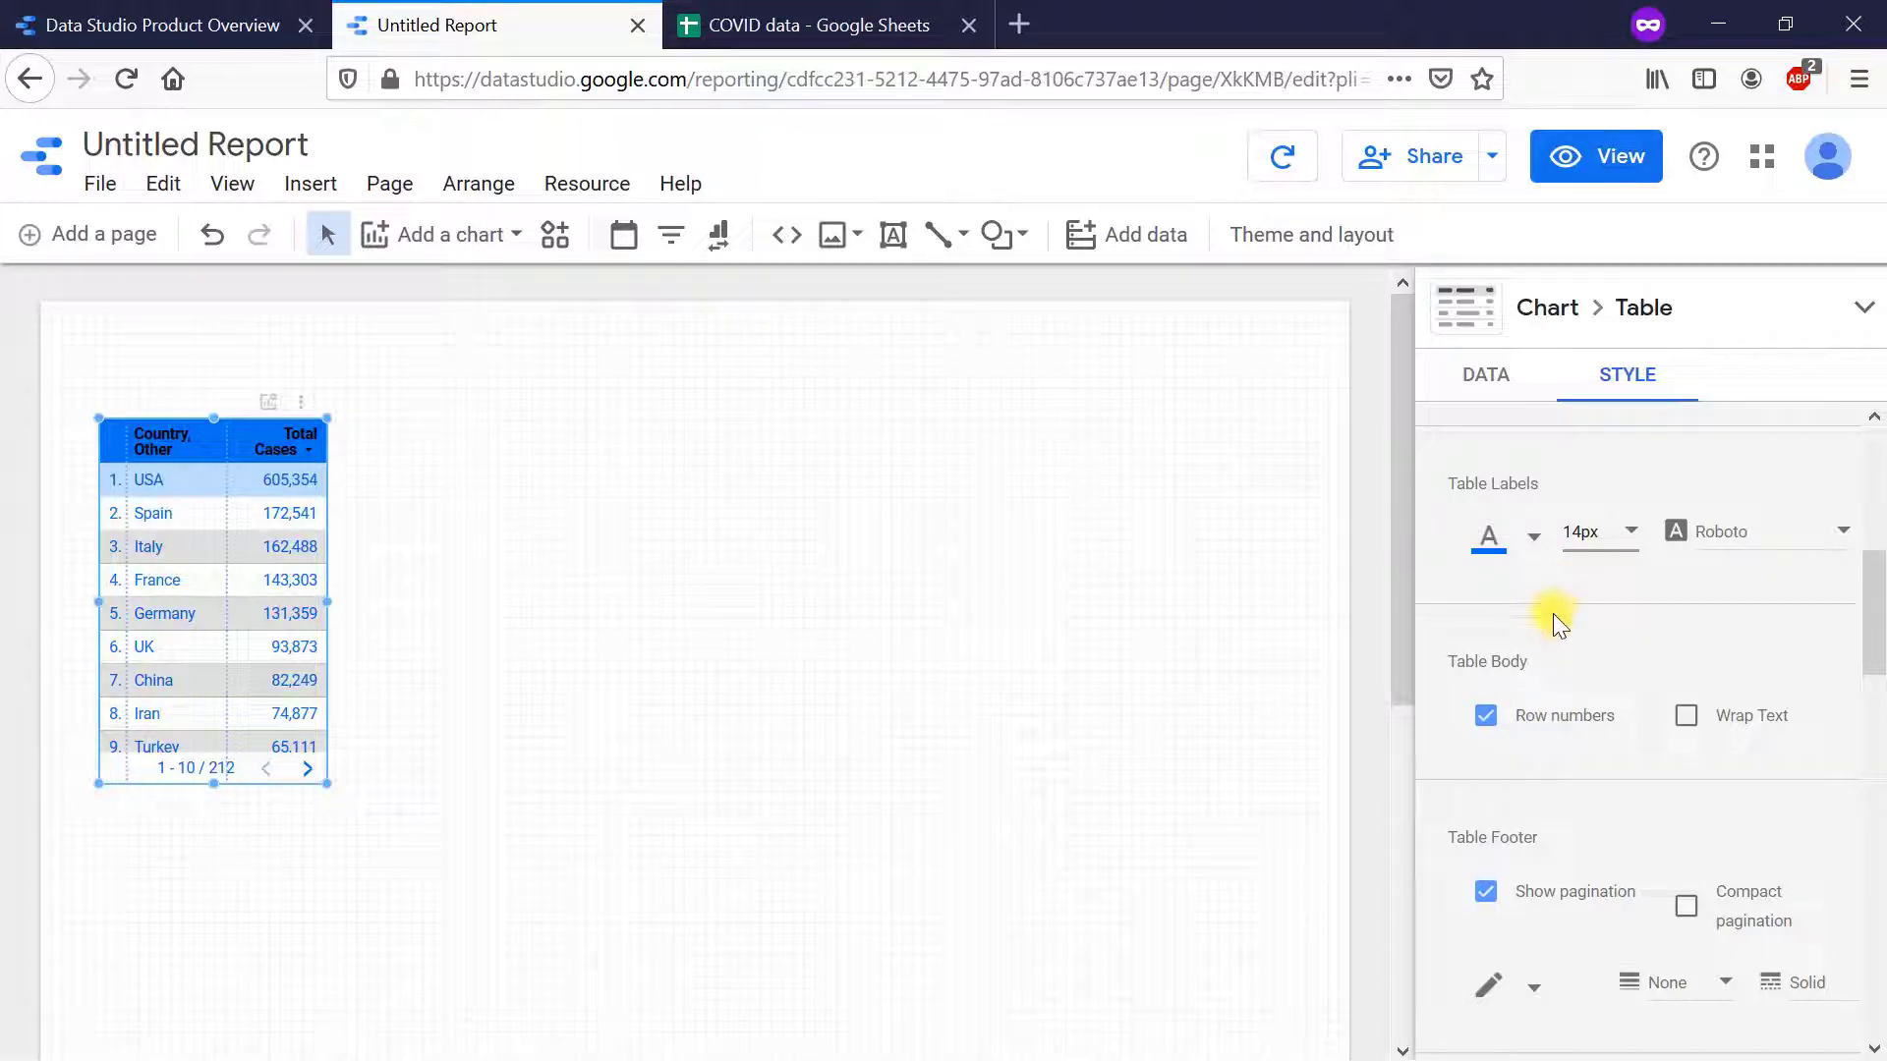
click(1486, 716)
click(1488, 717)
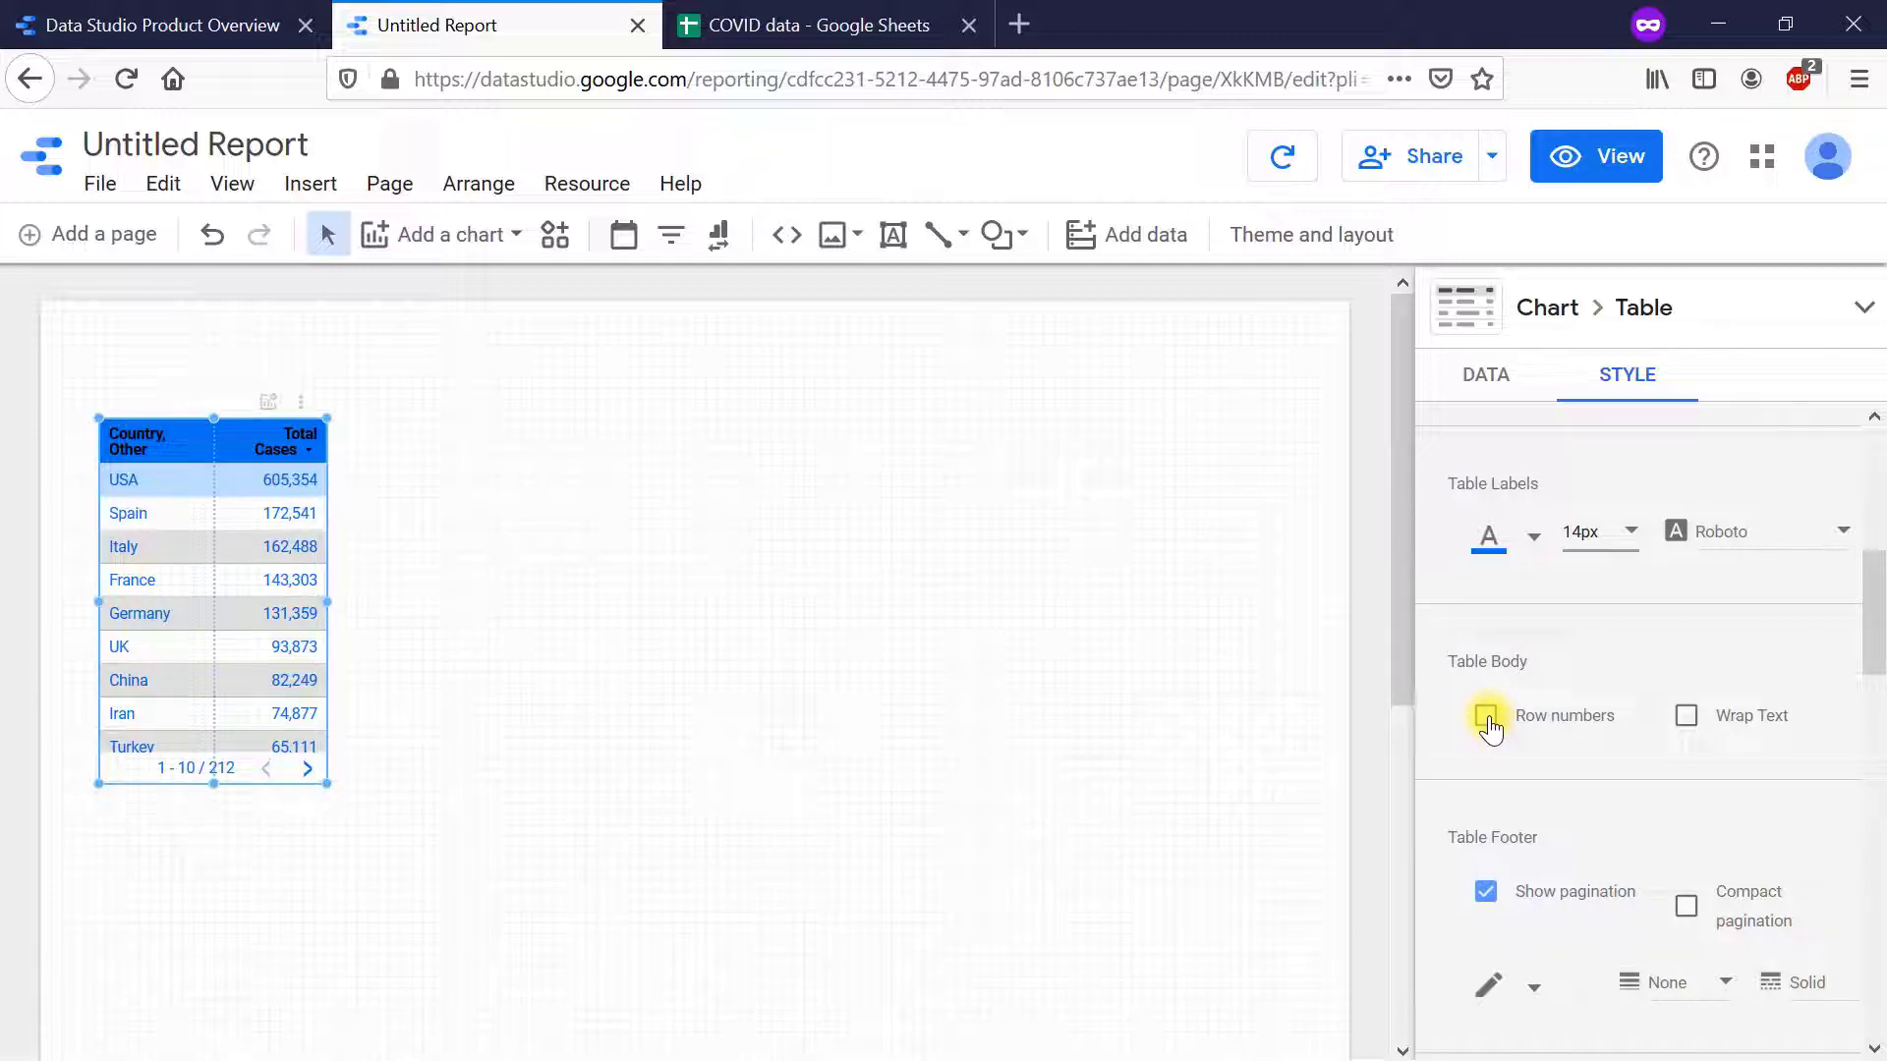
click(1487, 720)
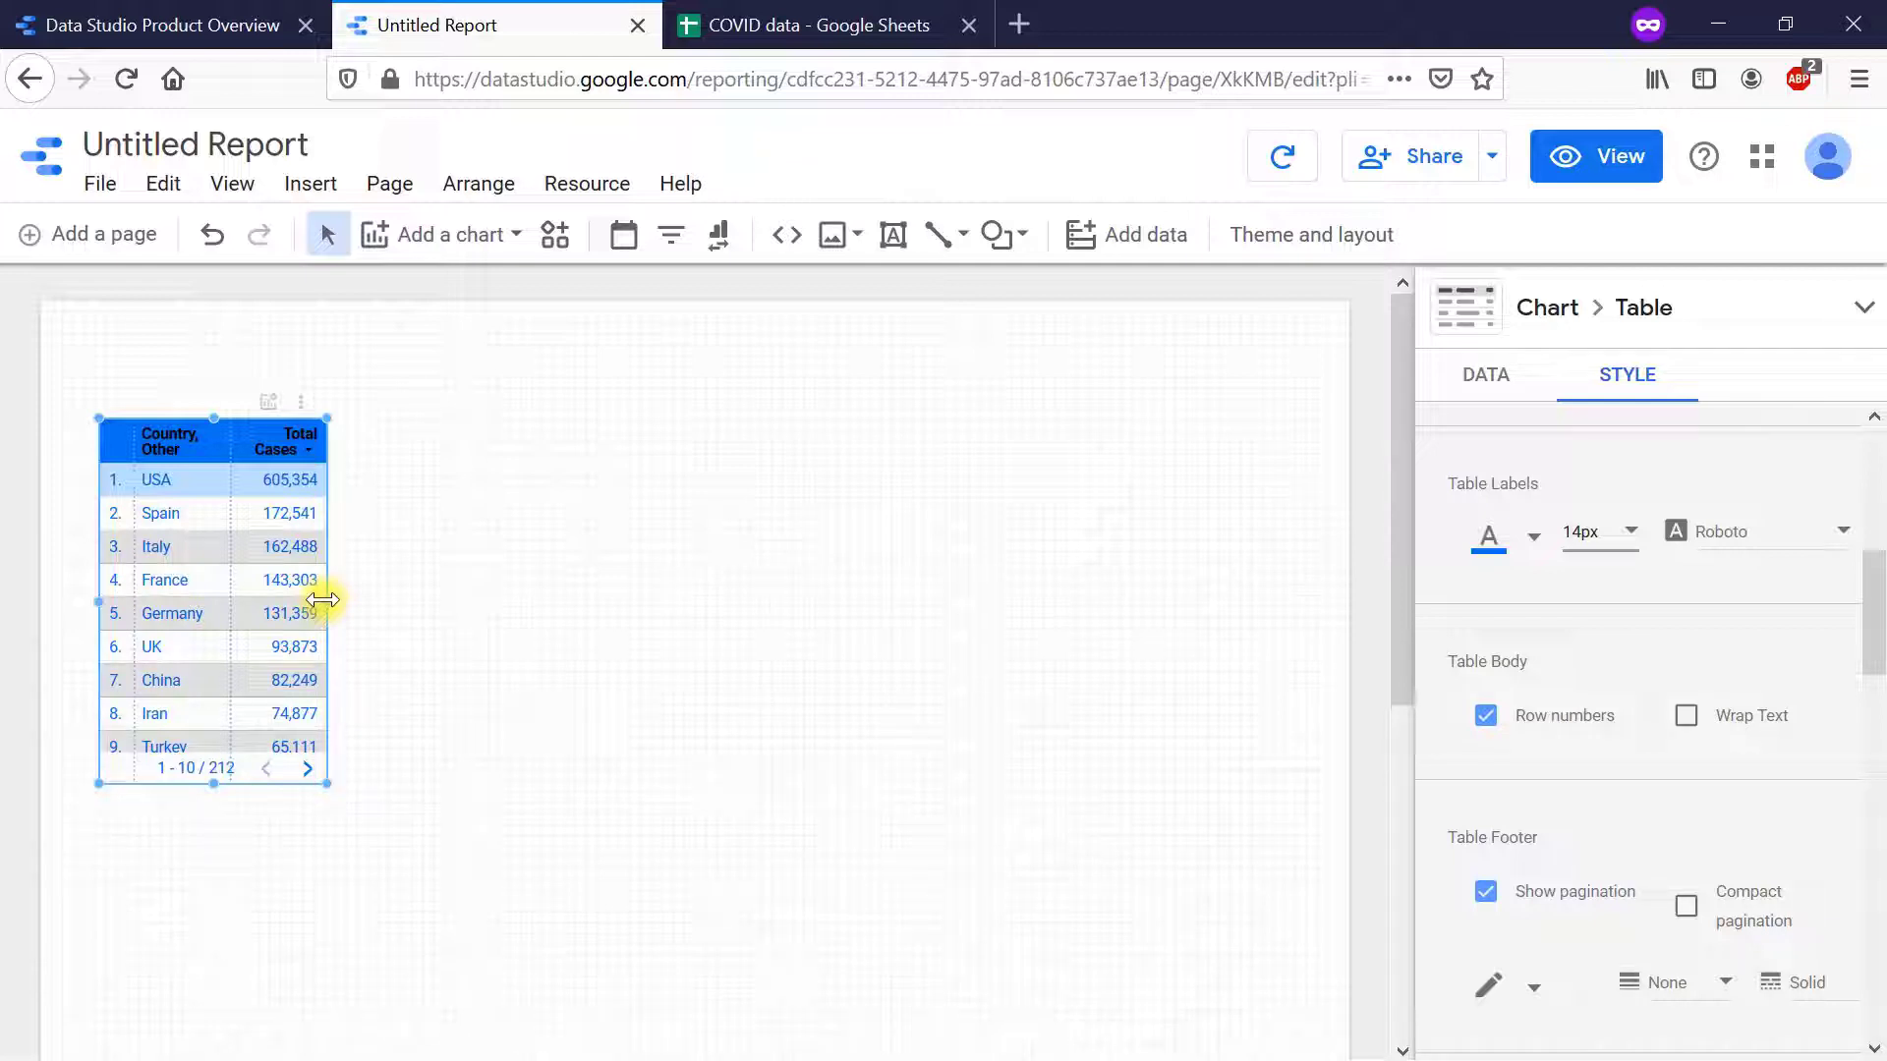
- Widen the table slightly and extend it downward until all ten rows and the pagination fit
drag(323, 599, 342, 600)
scroll(1808, 794, down, 1)
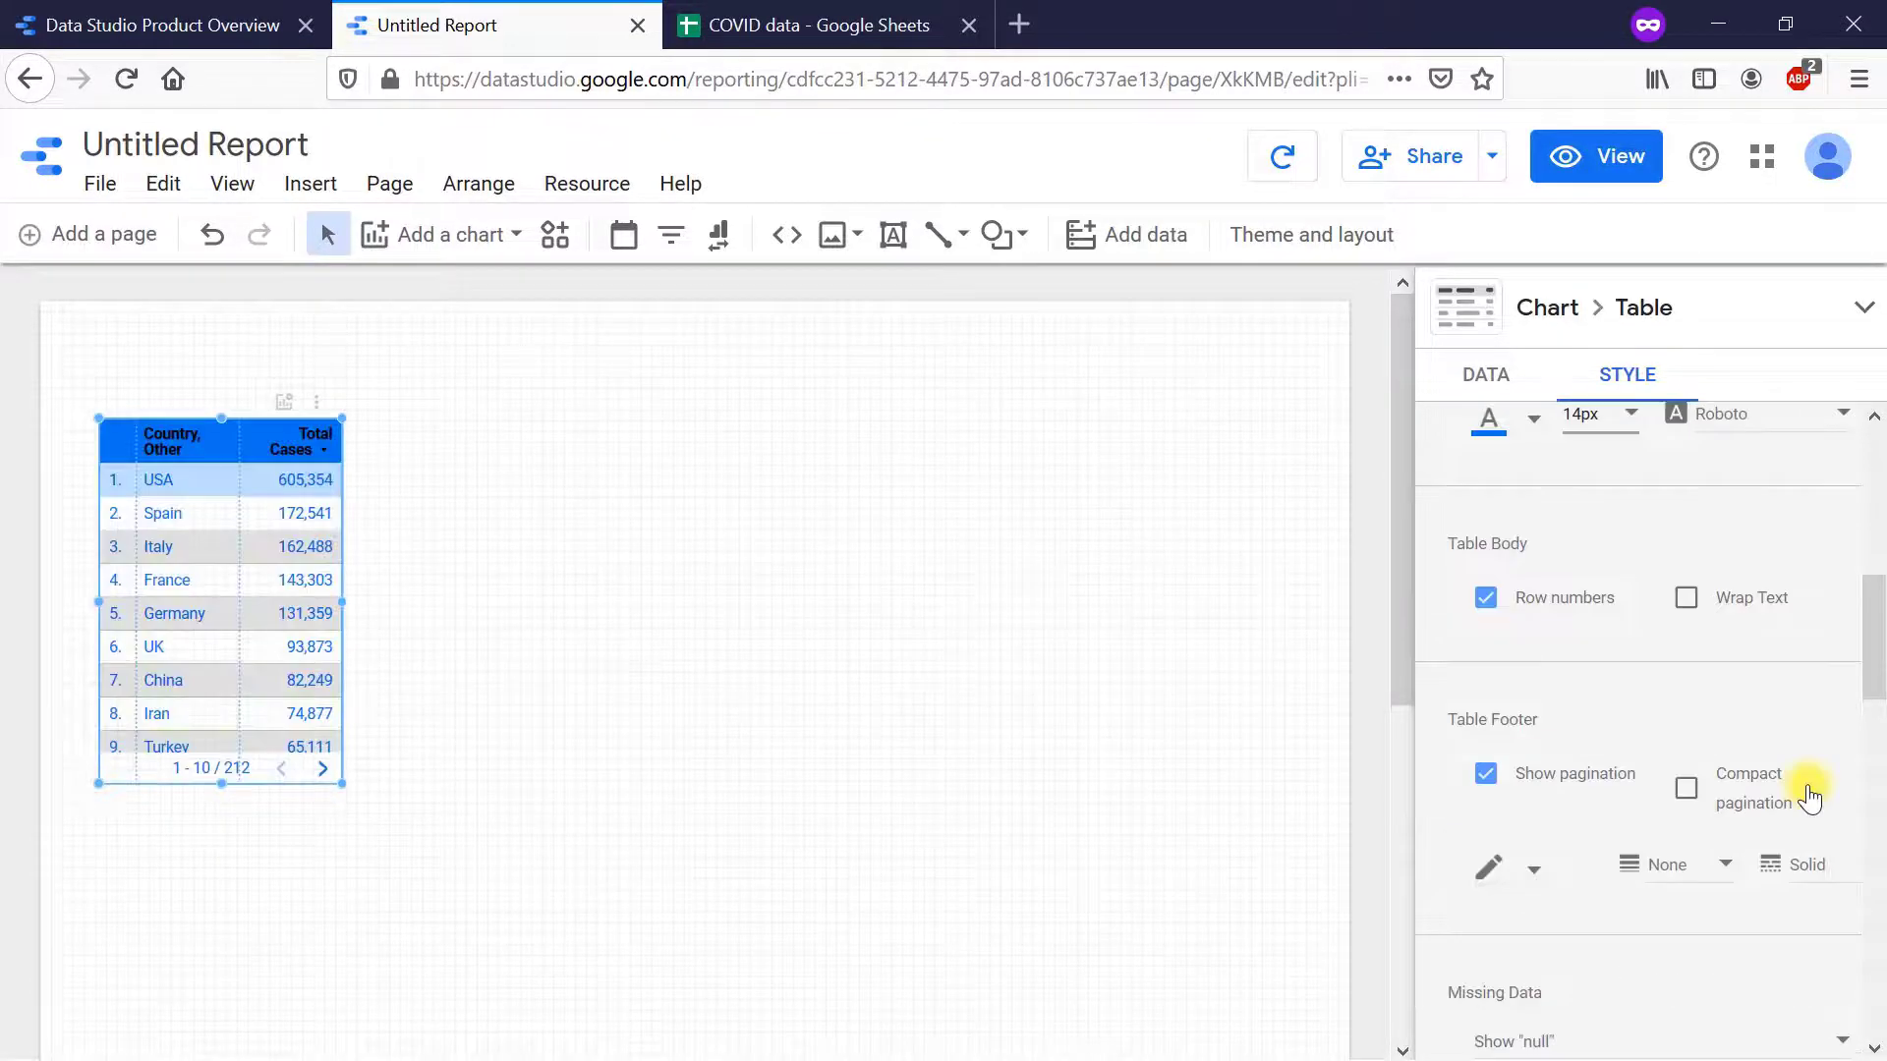
scroll(1808, 794, down, 1)
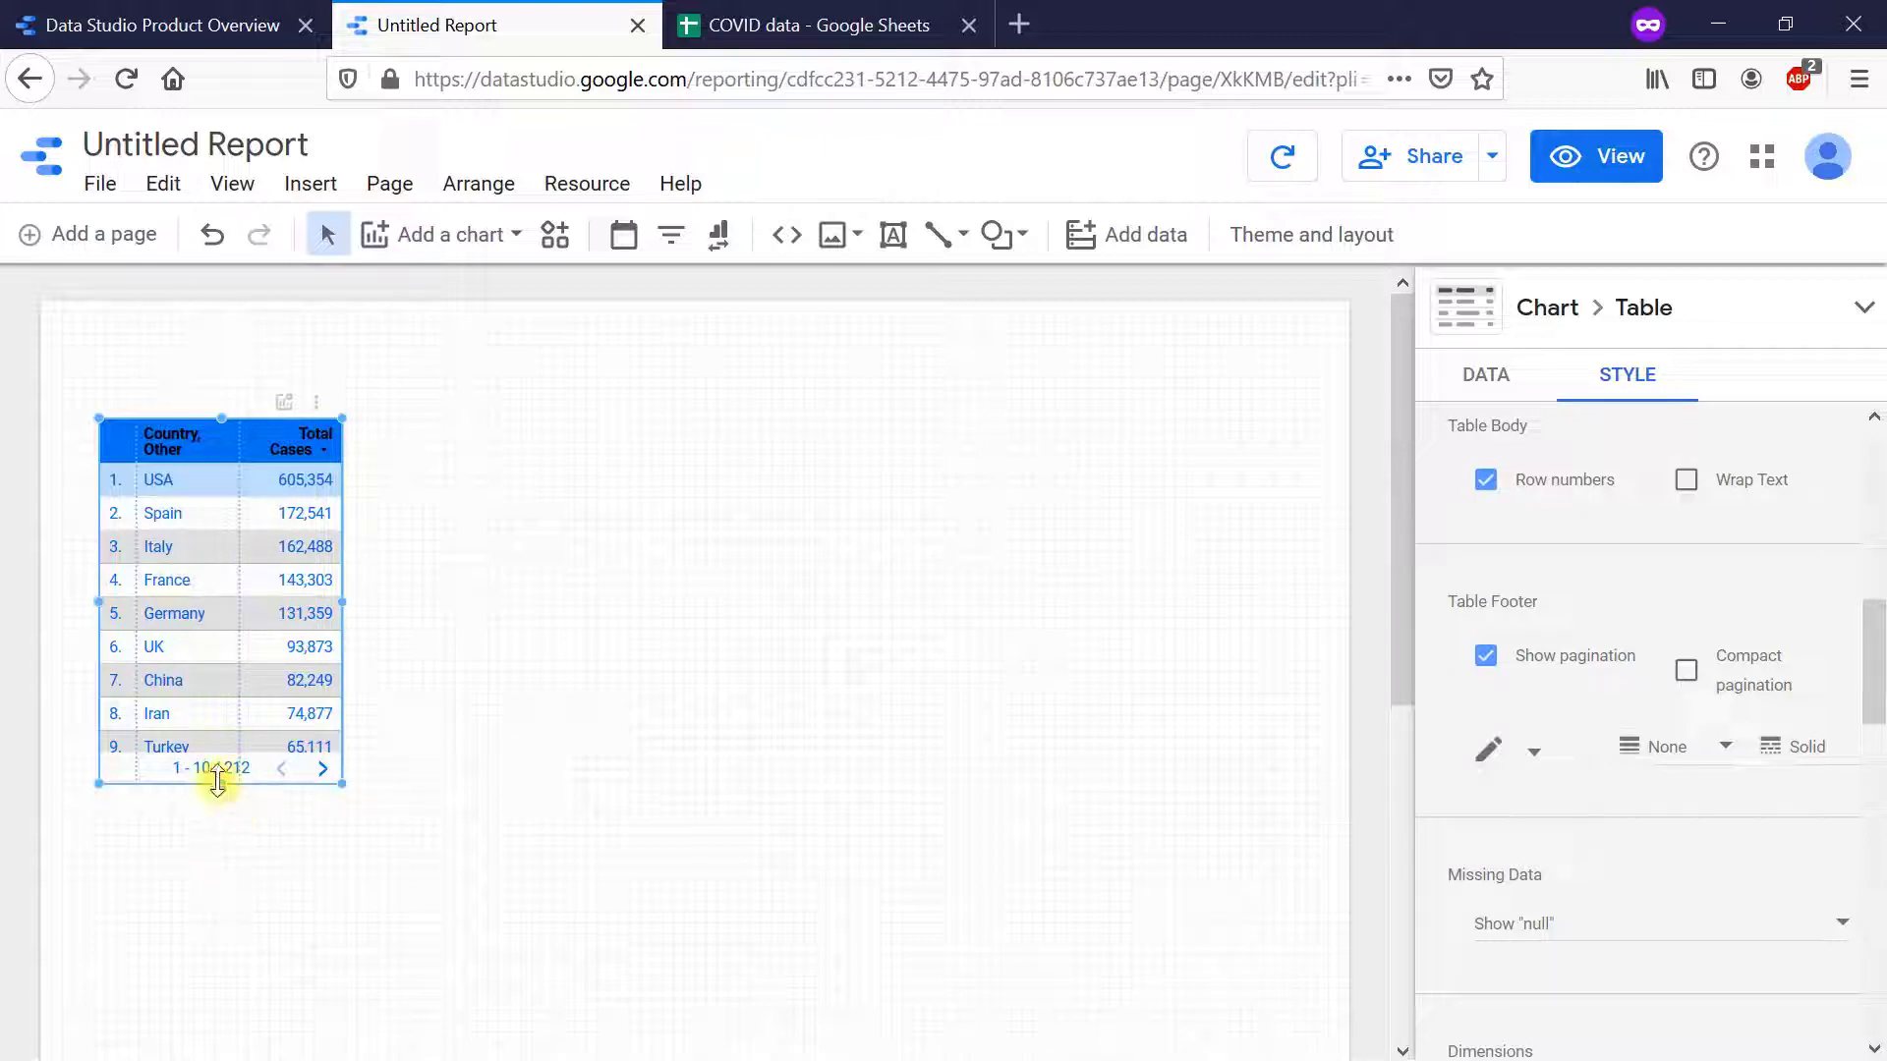
drag(219, 783, 218, 784)
drag(218, 831, 211, 853)
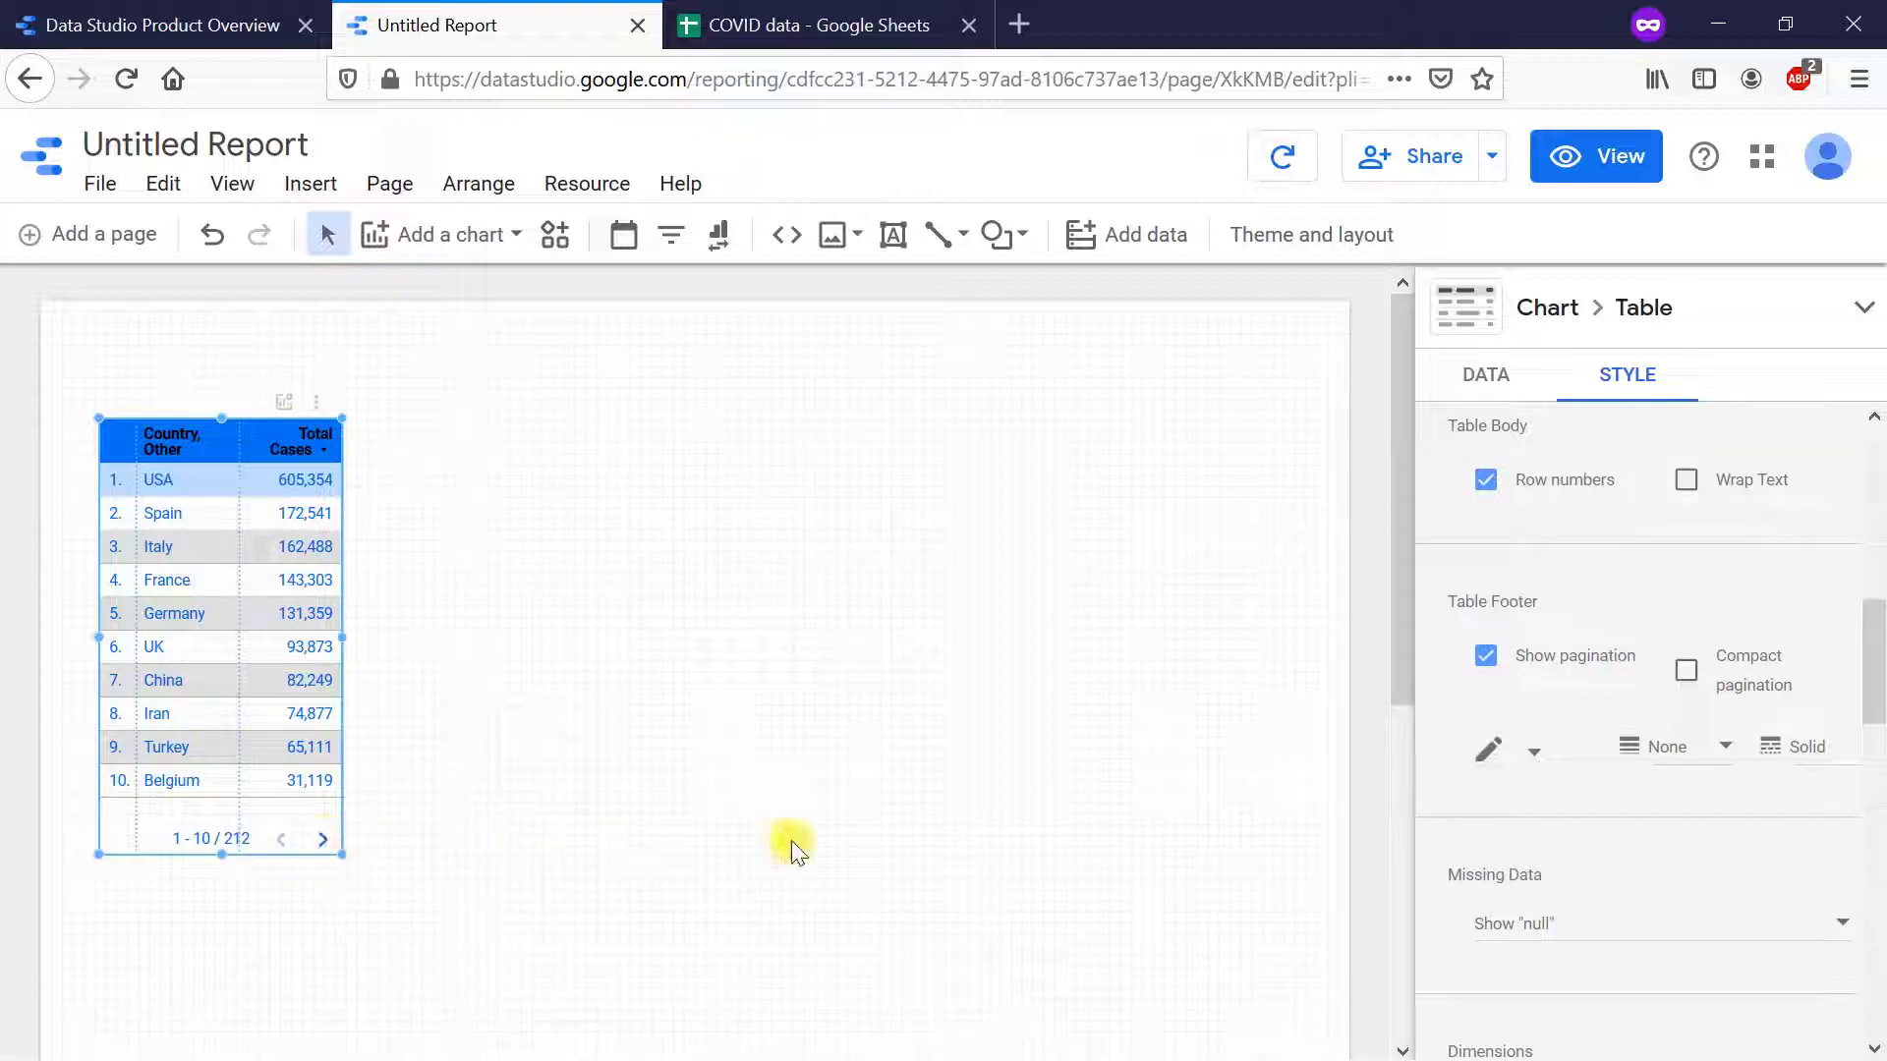
- Try hiding the table footer's pagination, show it again, and enable compact pagination
click(1485, 665)
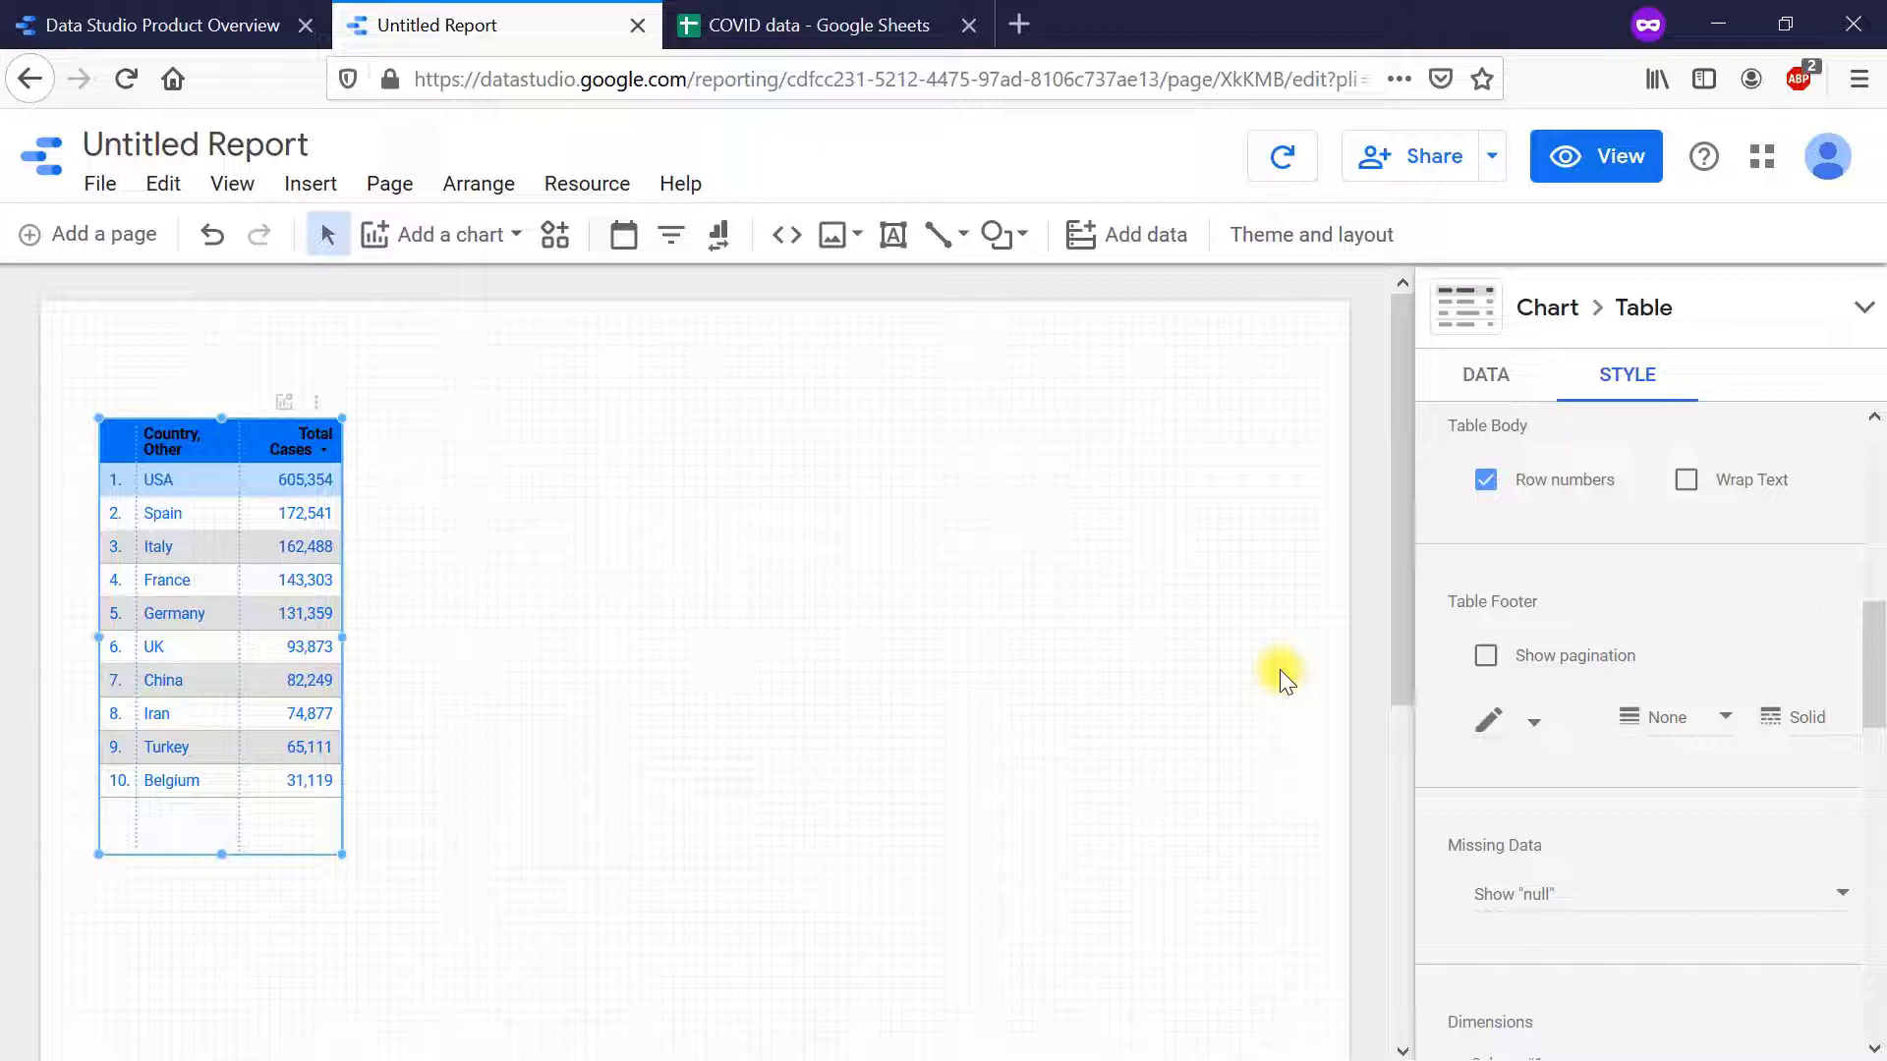
click(1482, 658)
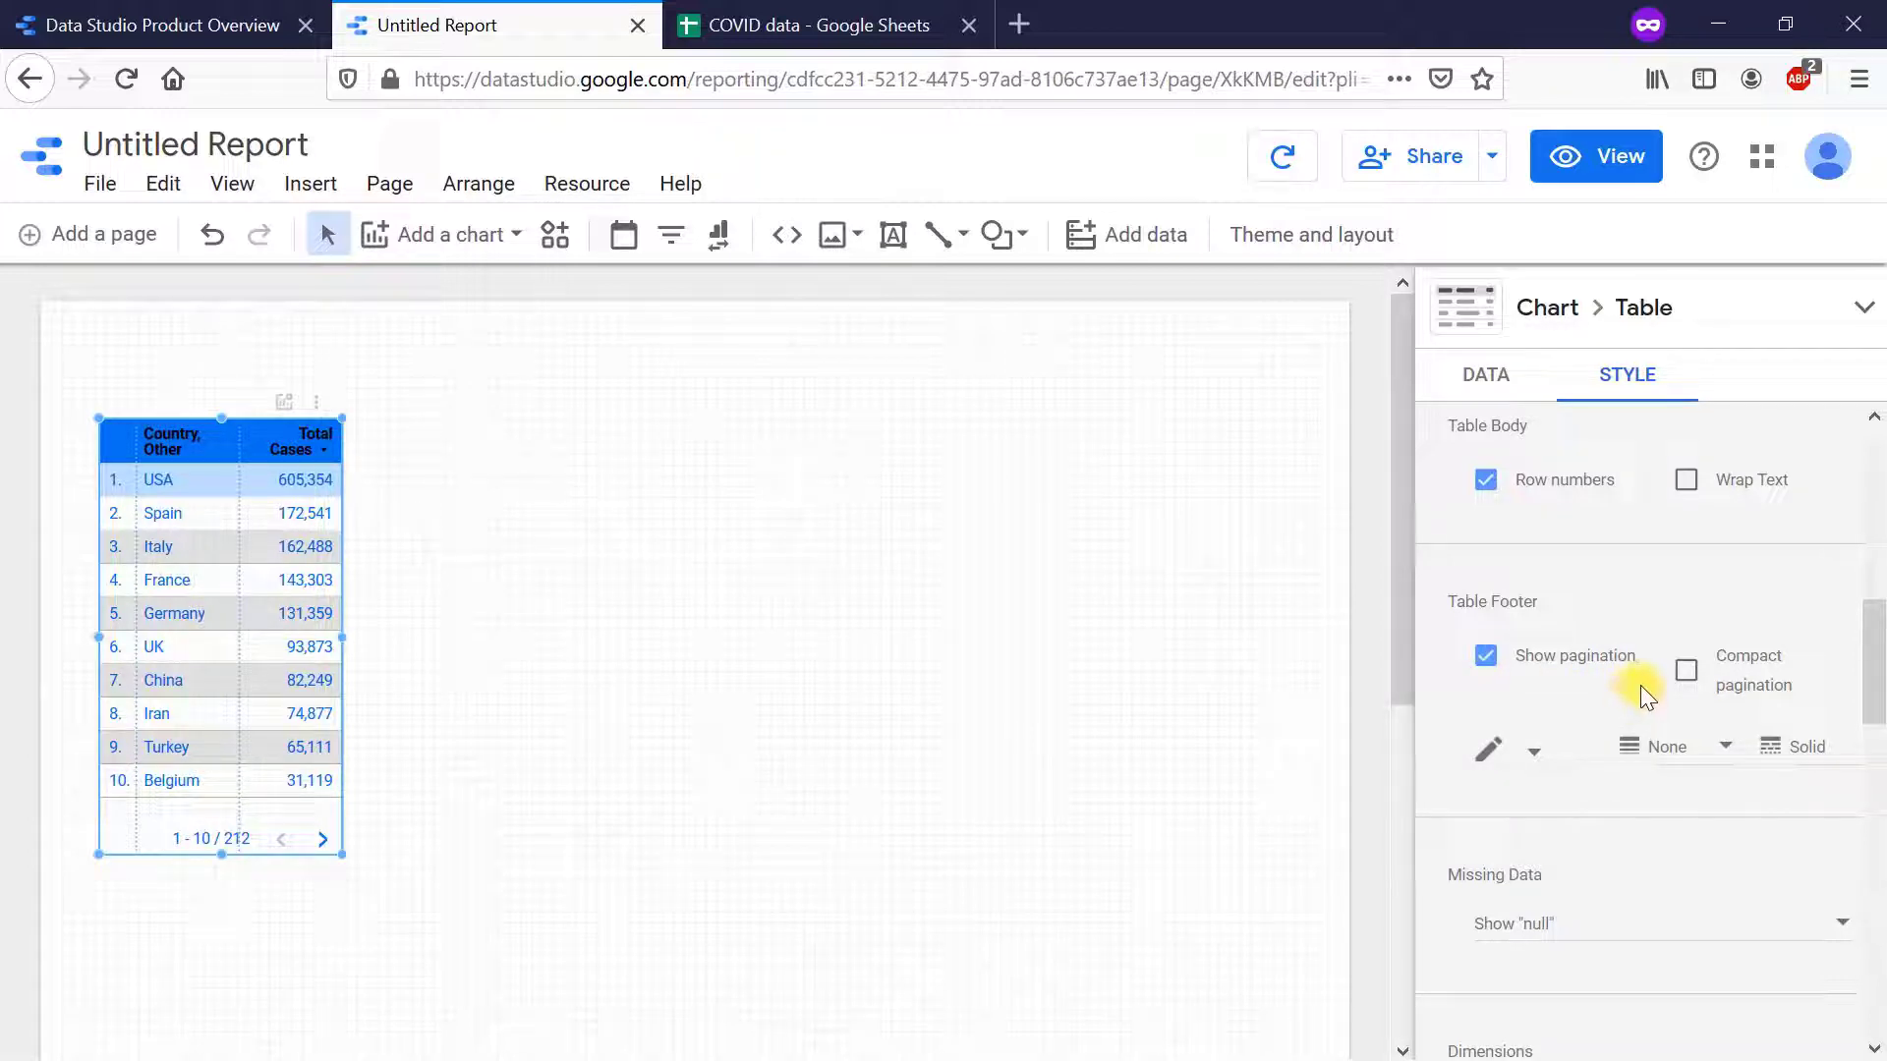
click(1686, 673)
click(1685, 674)
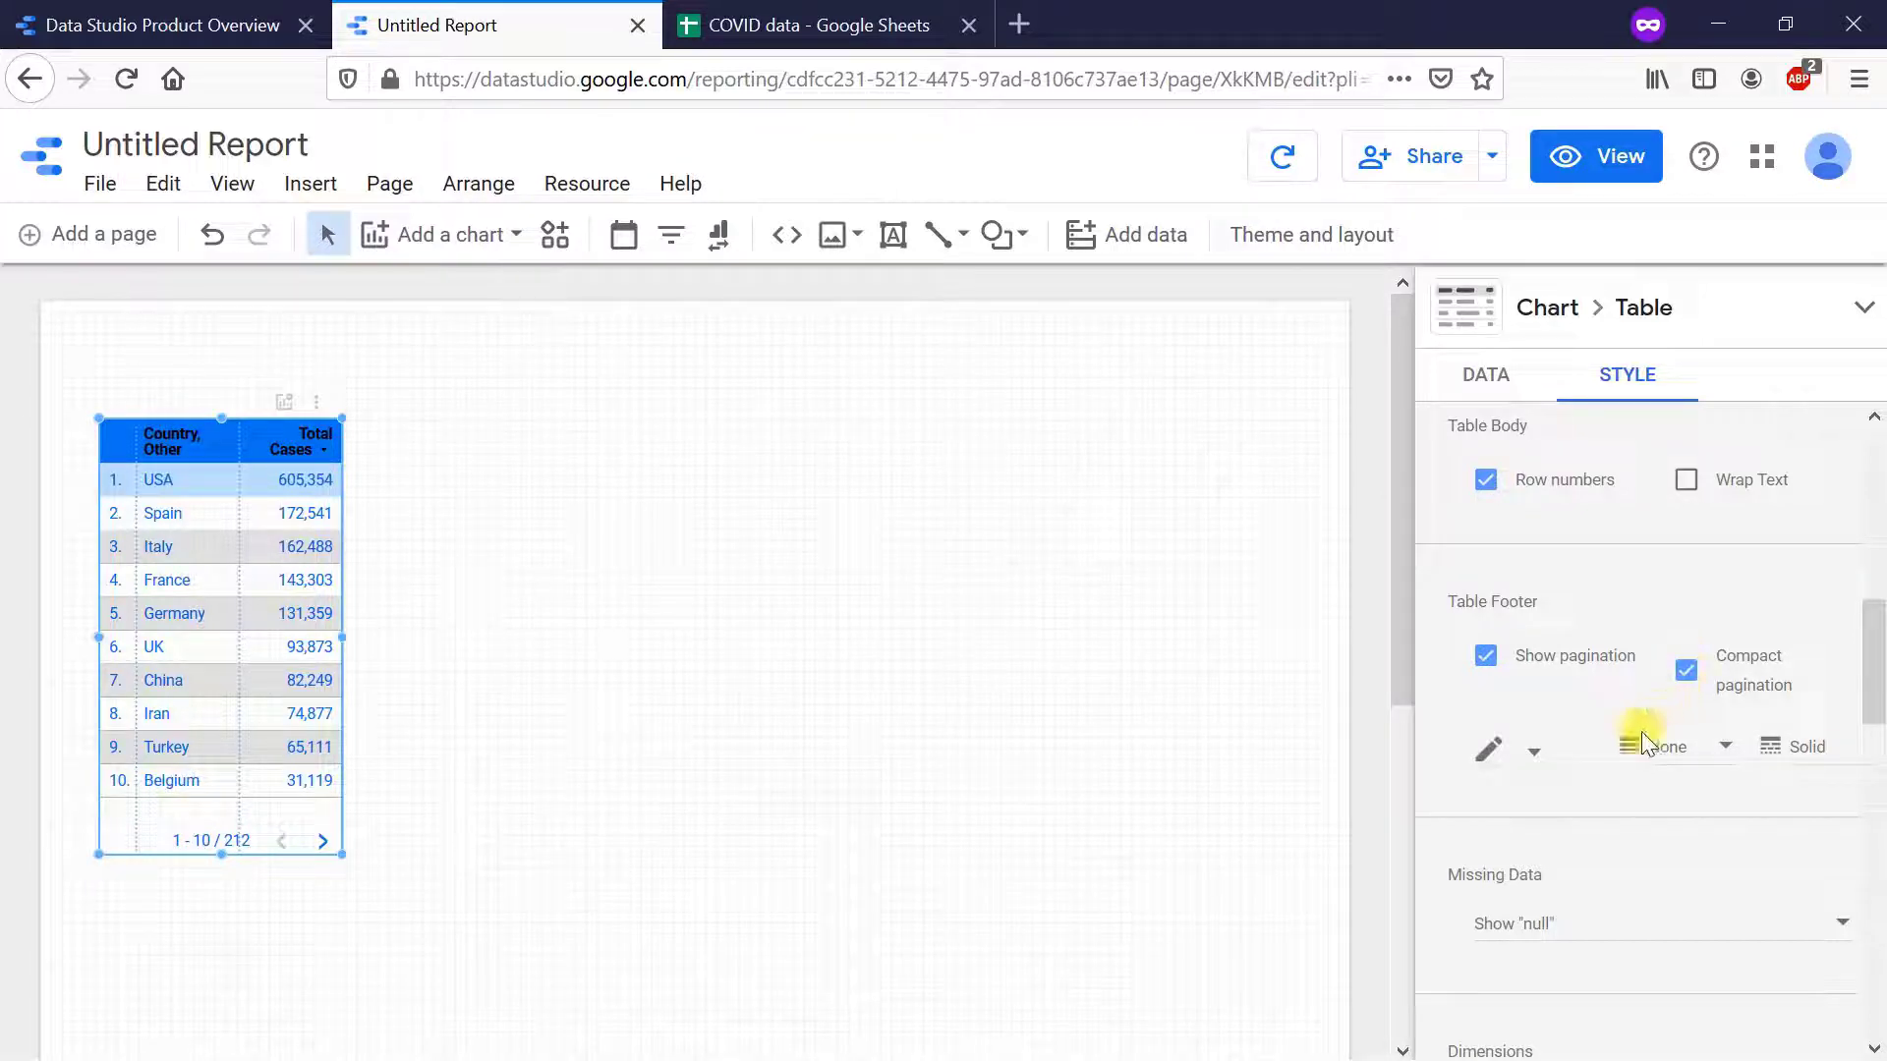
- Give the table footer a dashed theme-orange border with a weight of 1
click(1532, 757)
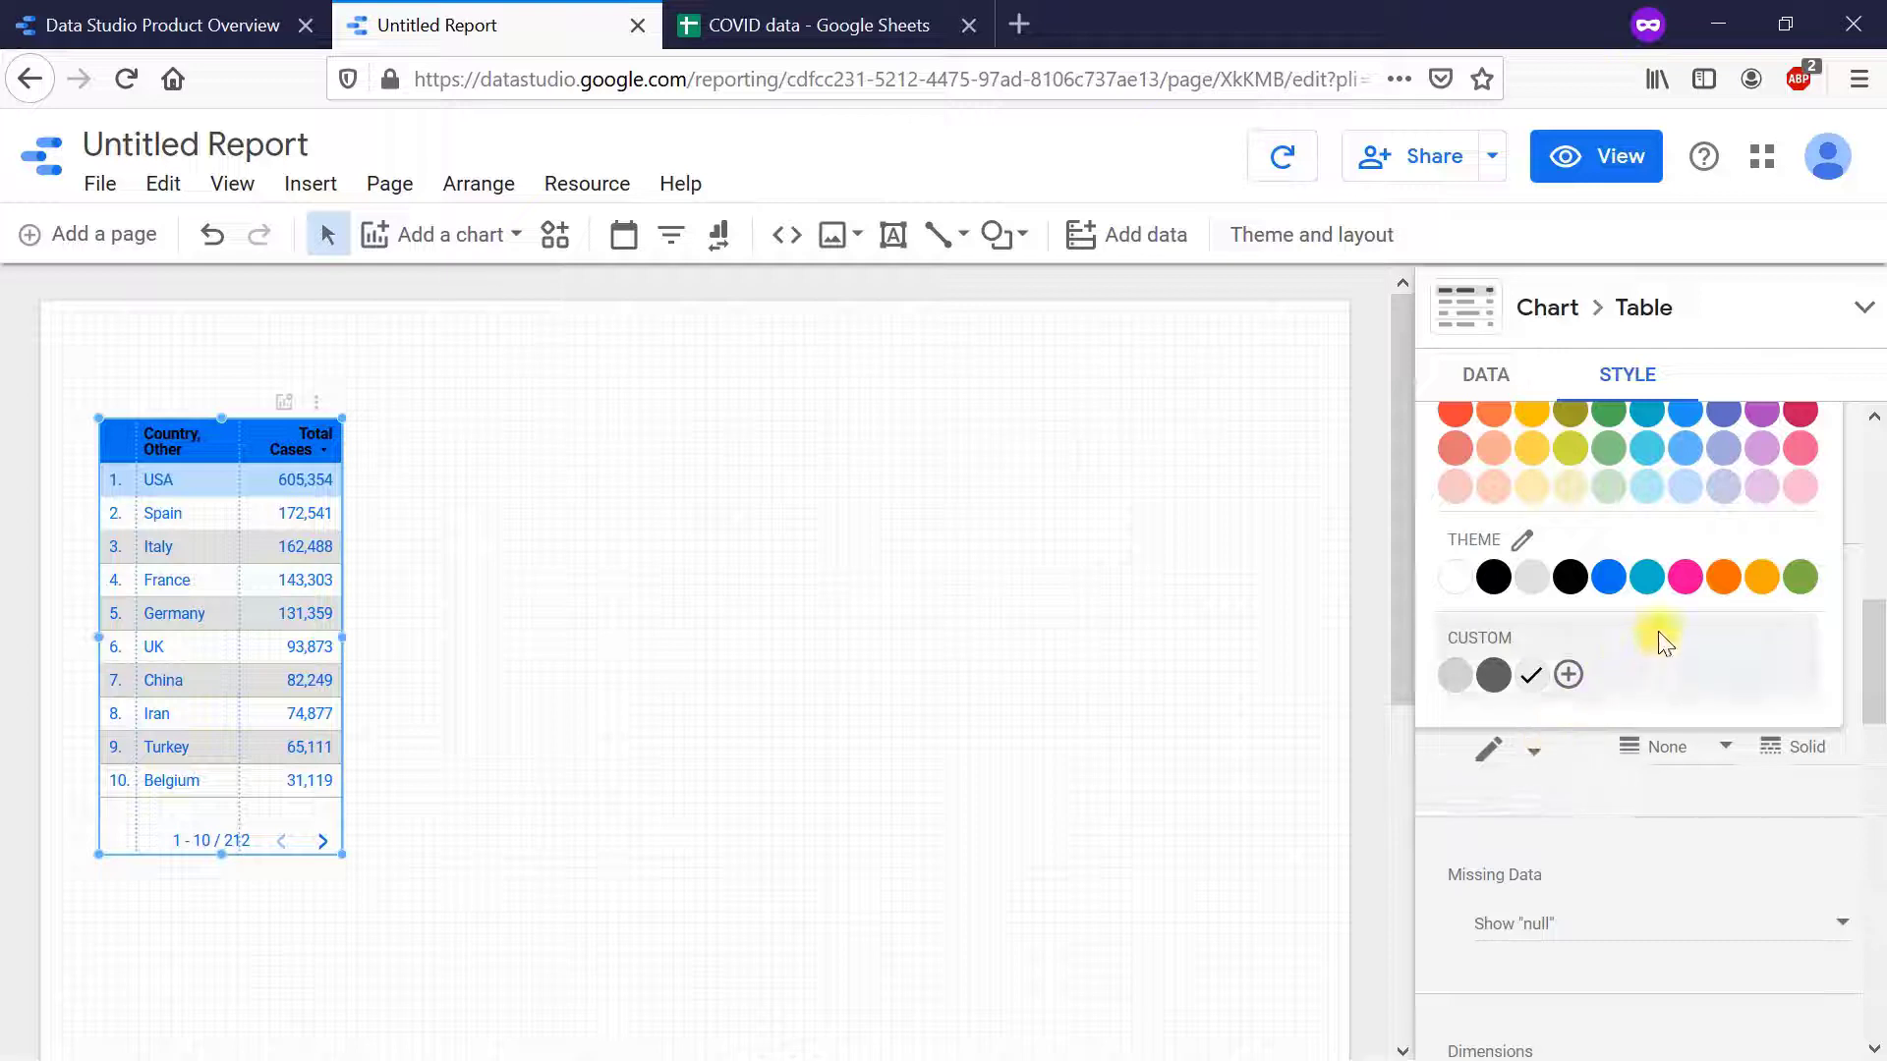
click(1721, 590)
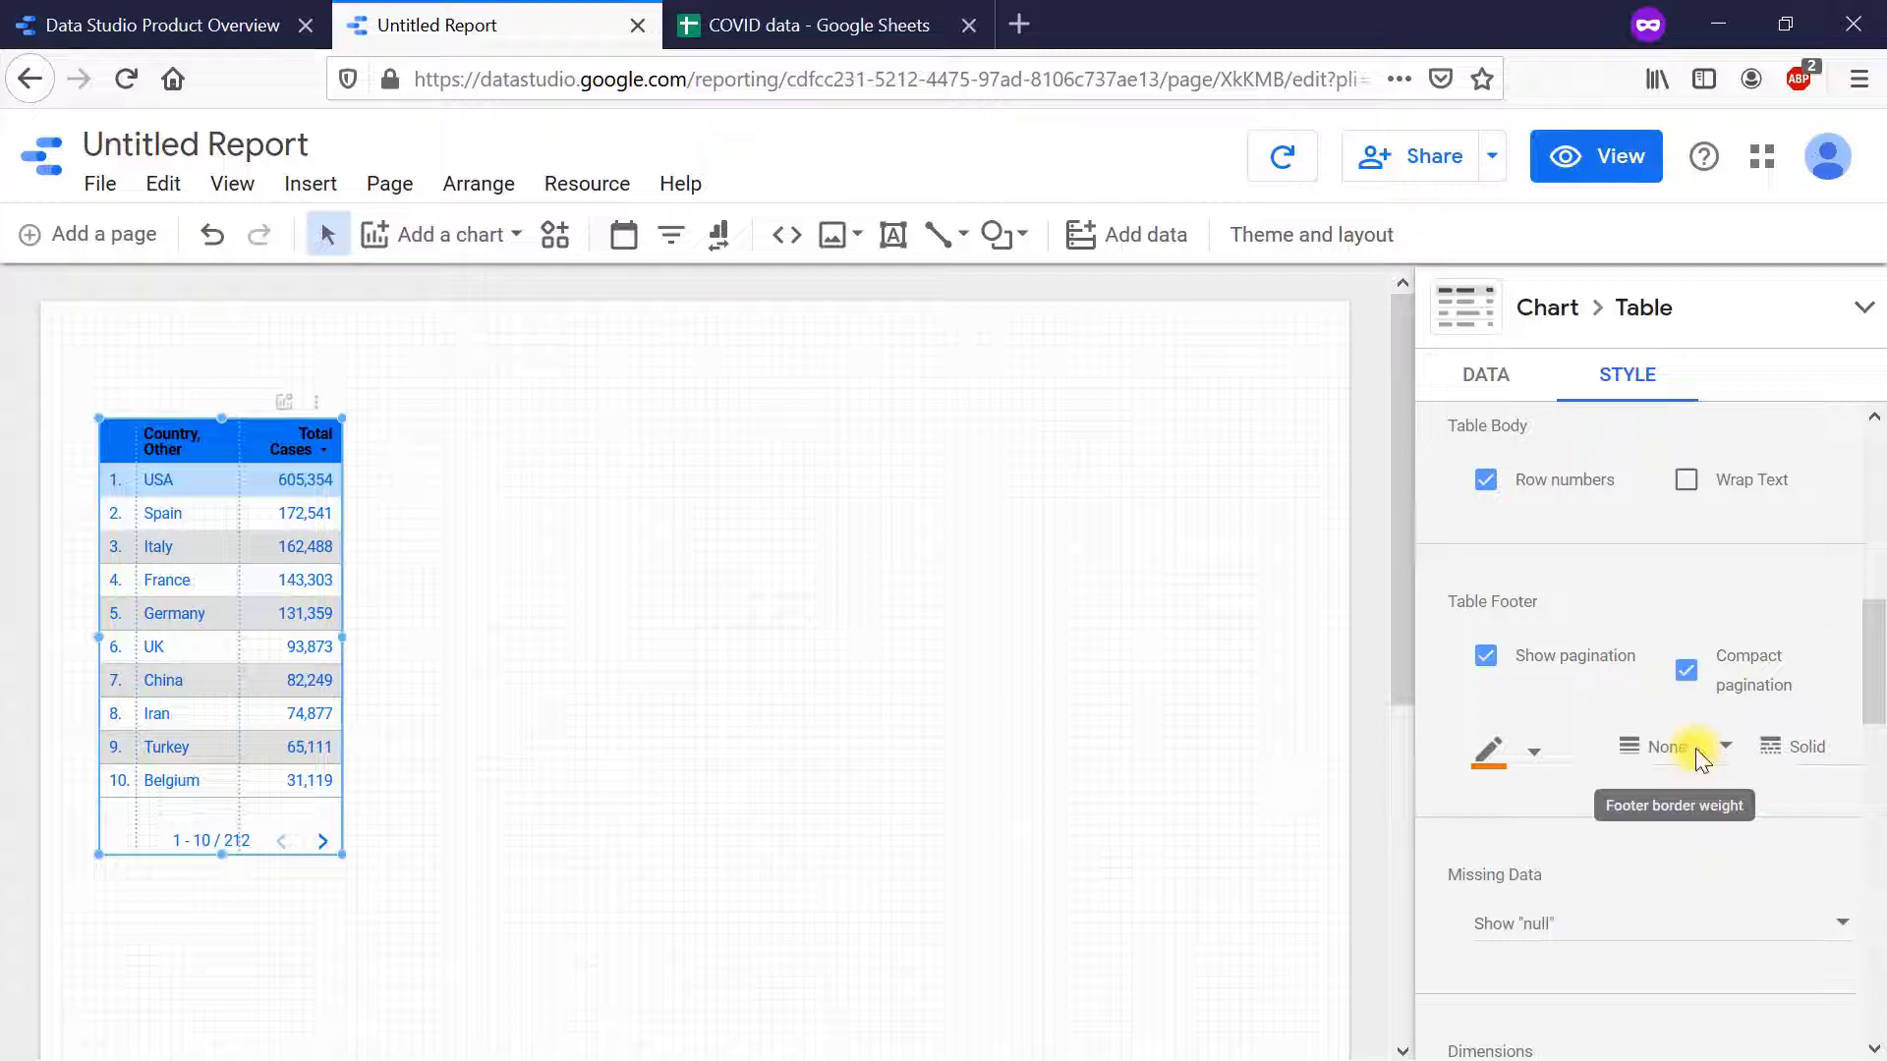
click(1719, 747)
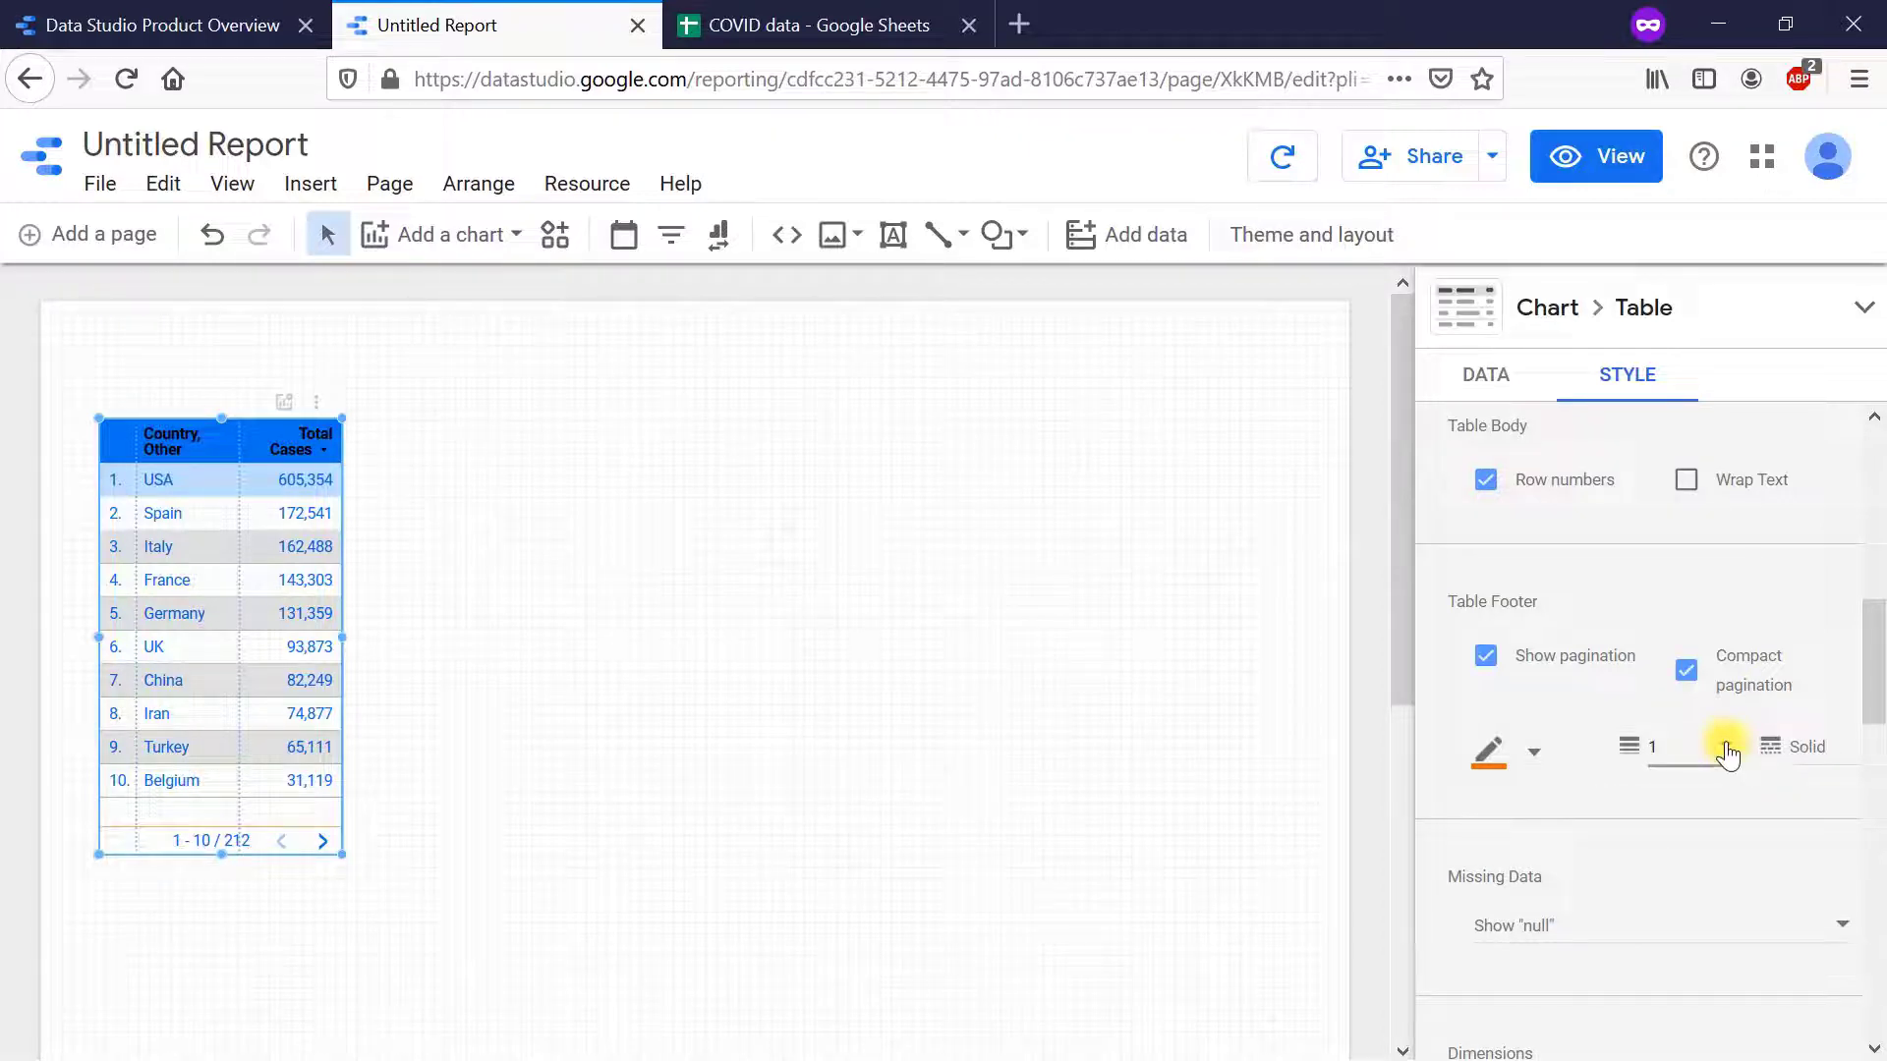
click(1777, 749)
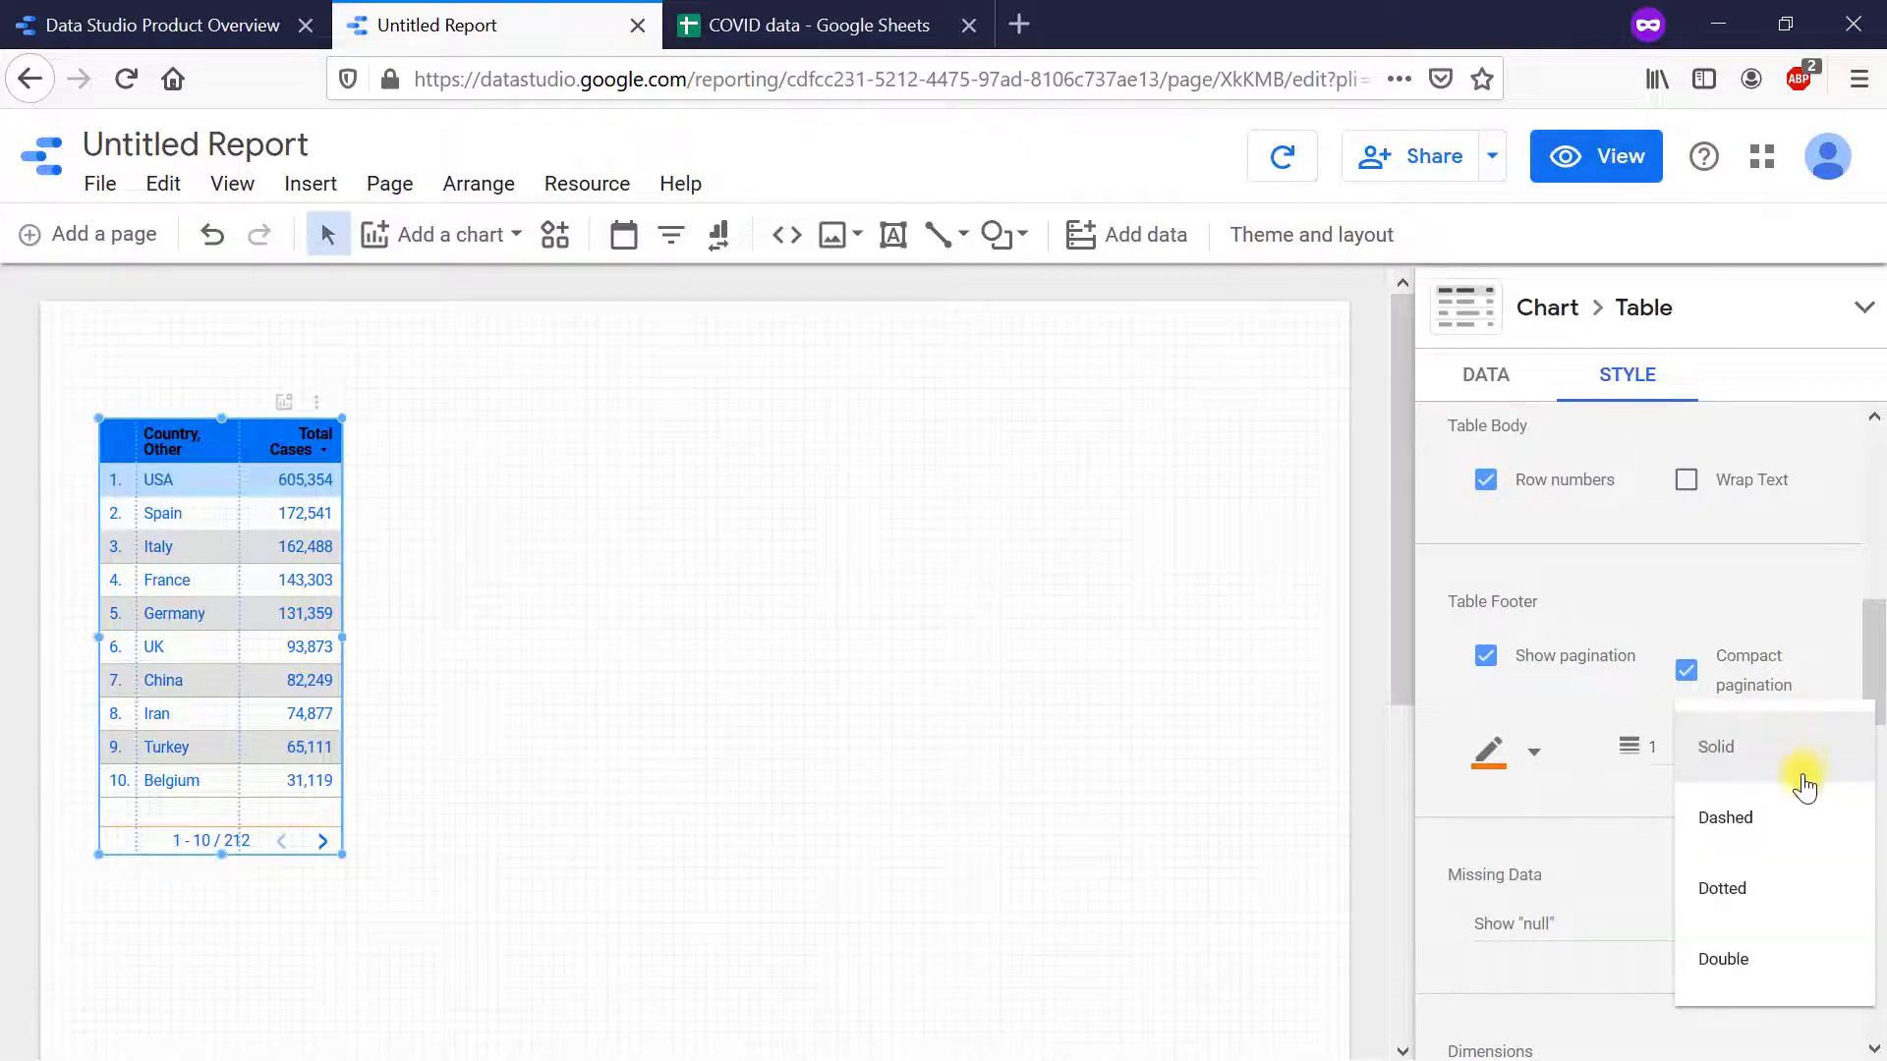
click(1783, 841)
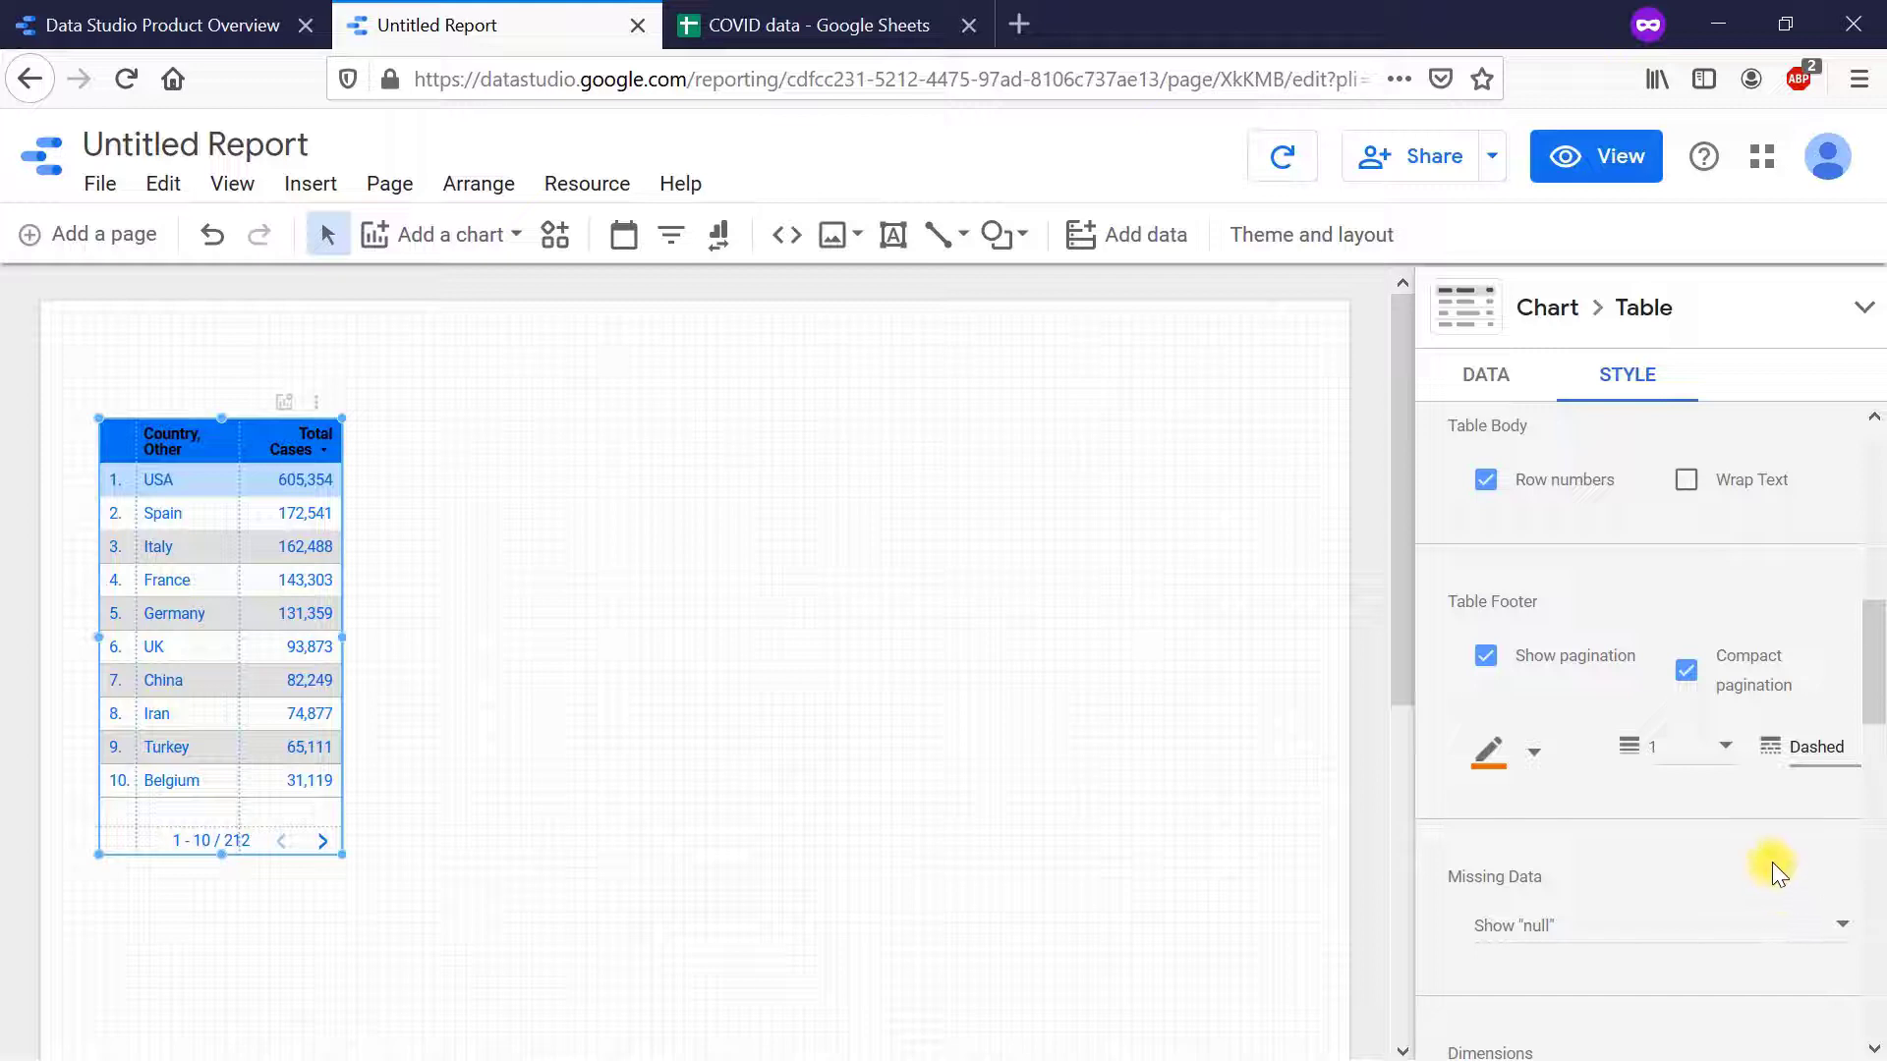
- Look at the display options for missing data and keep the current choice
scroll(1772, 863, down, 4)
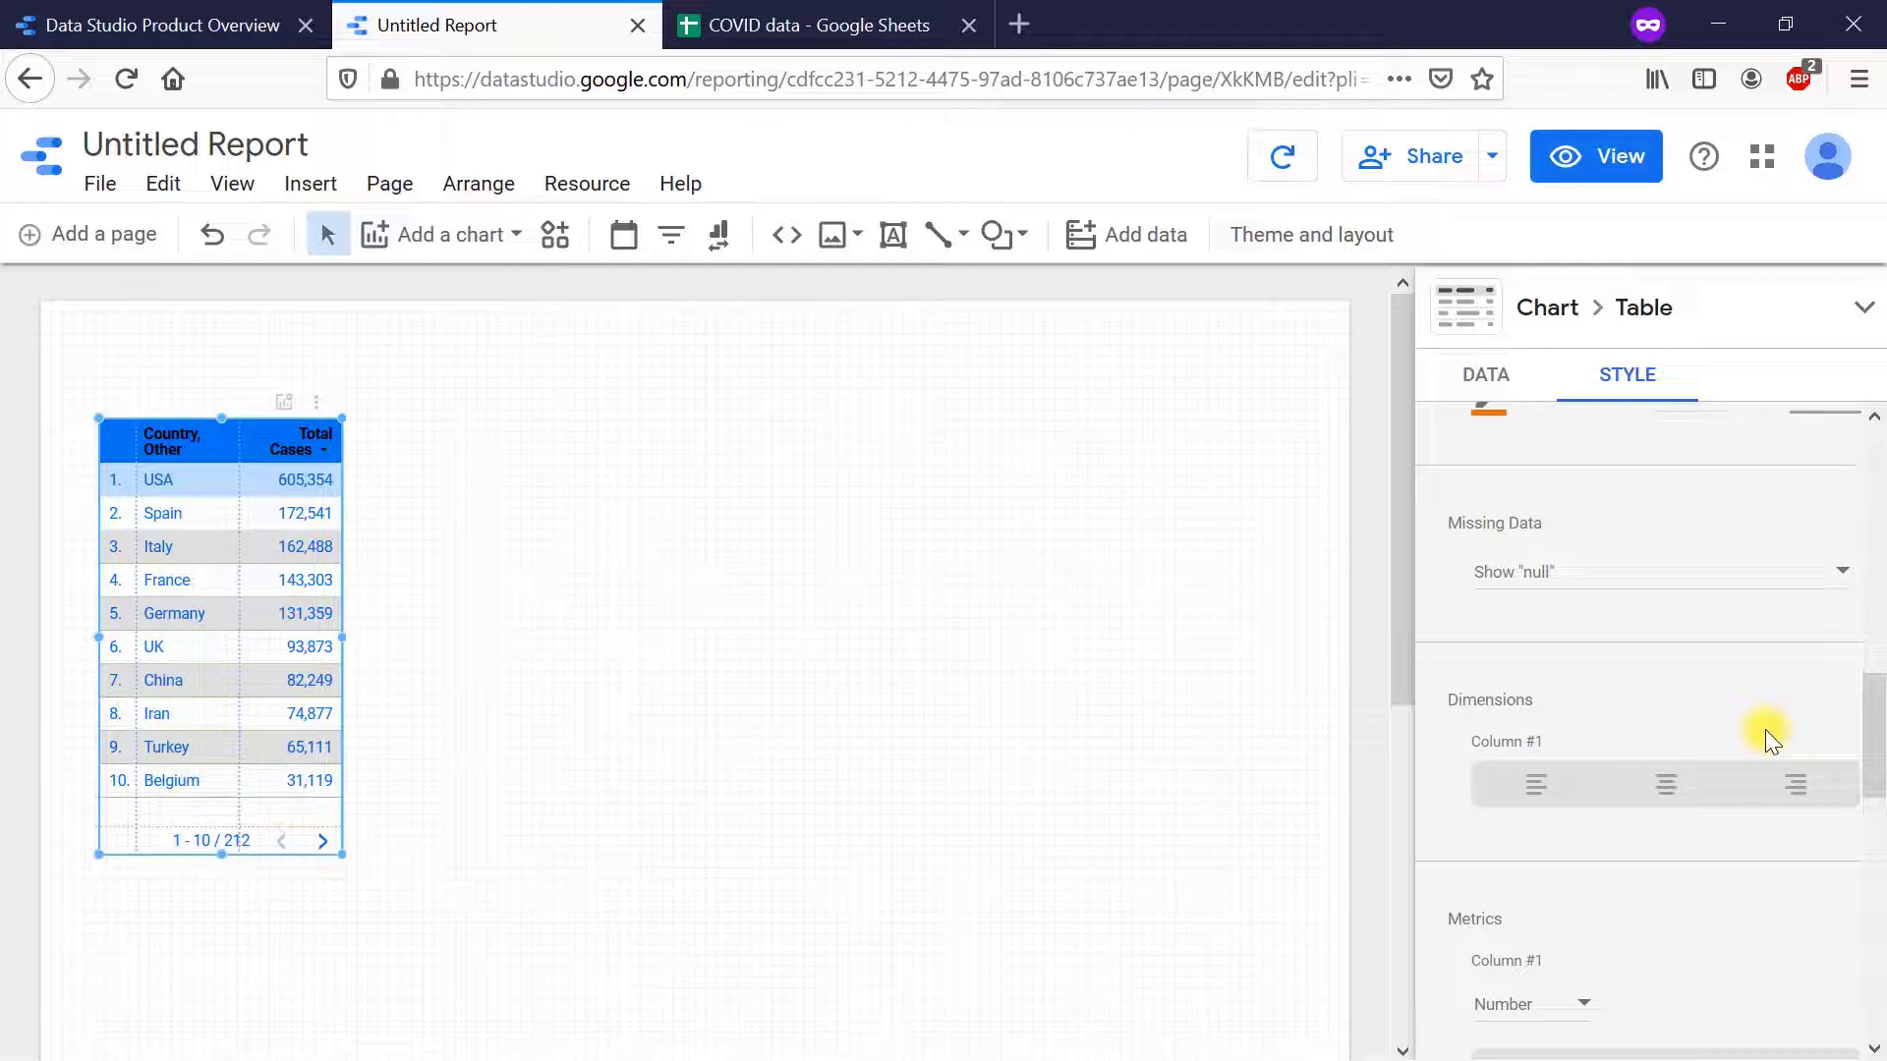
click(1831, 574)
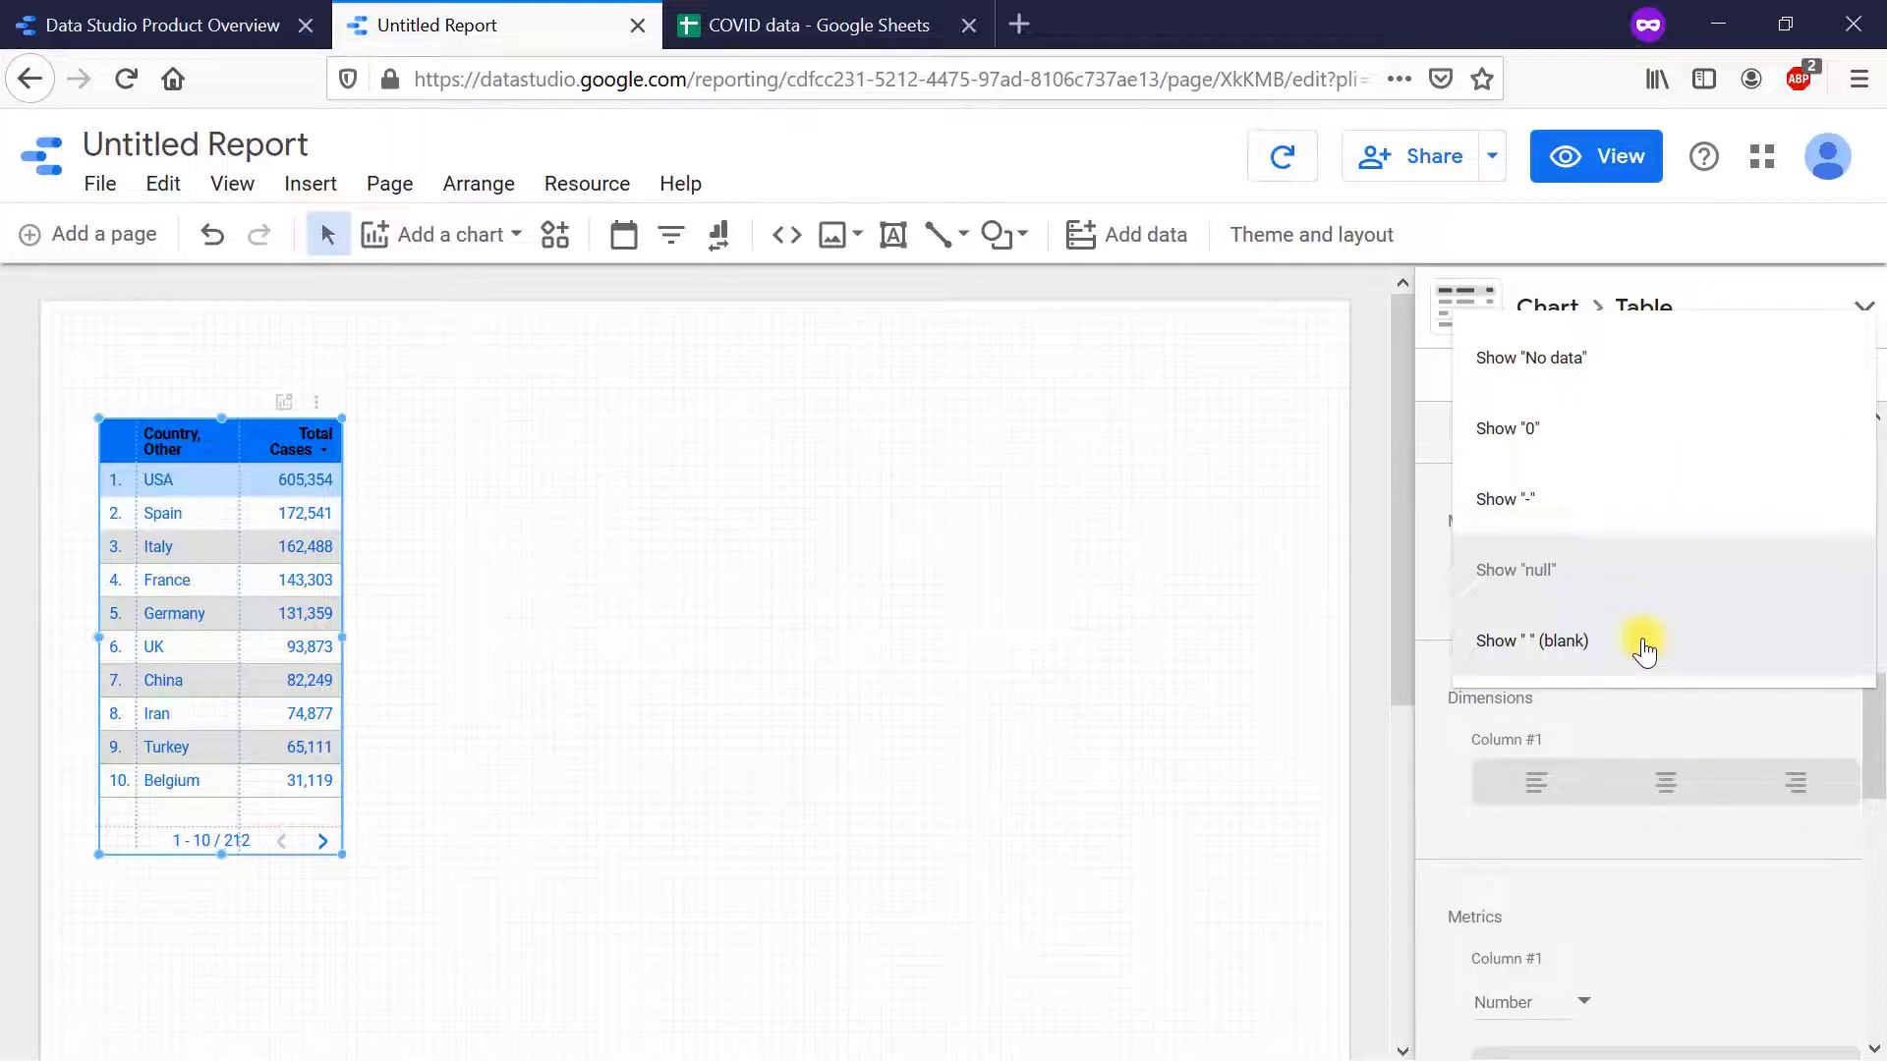
click(1657, 715)
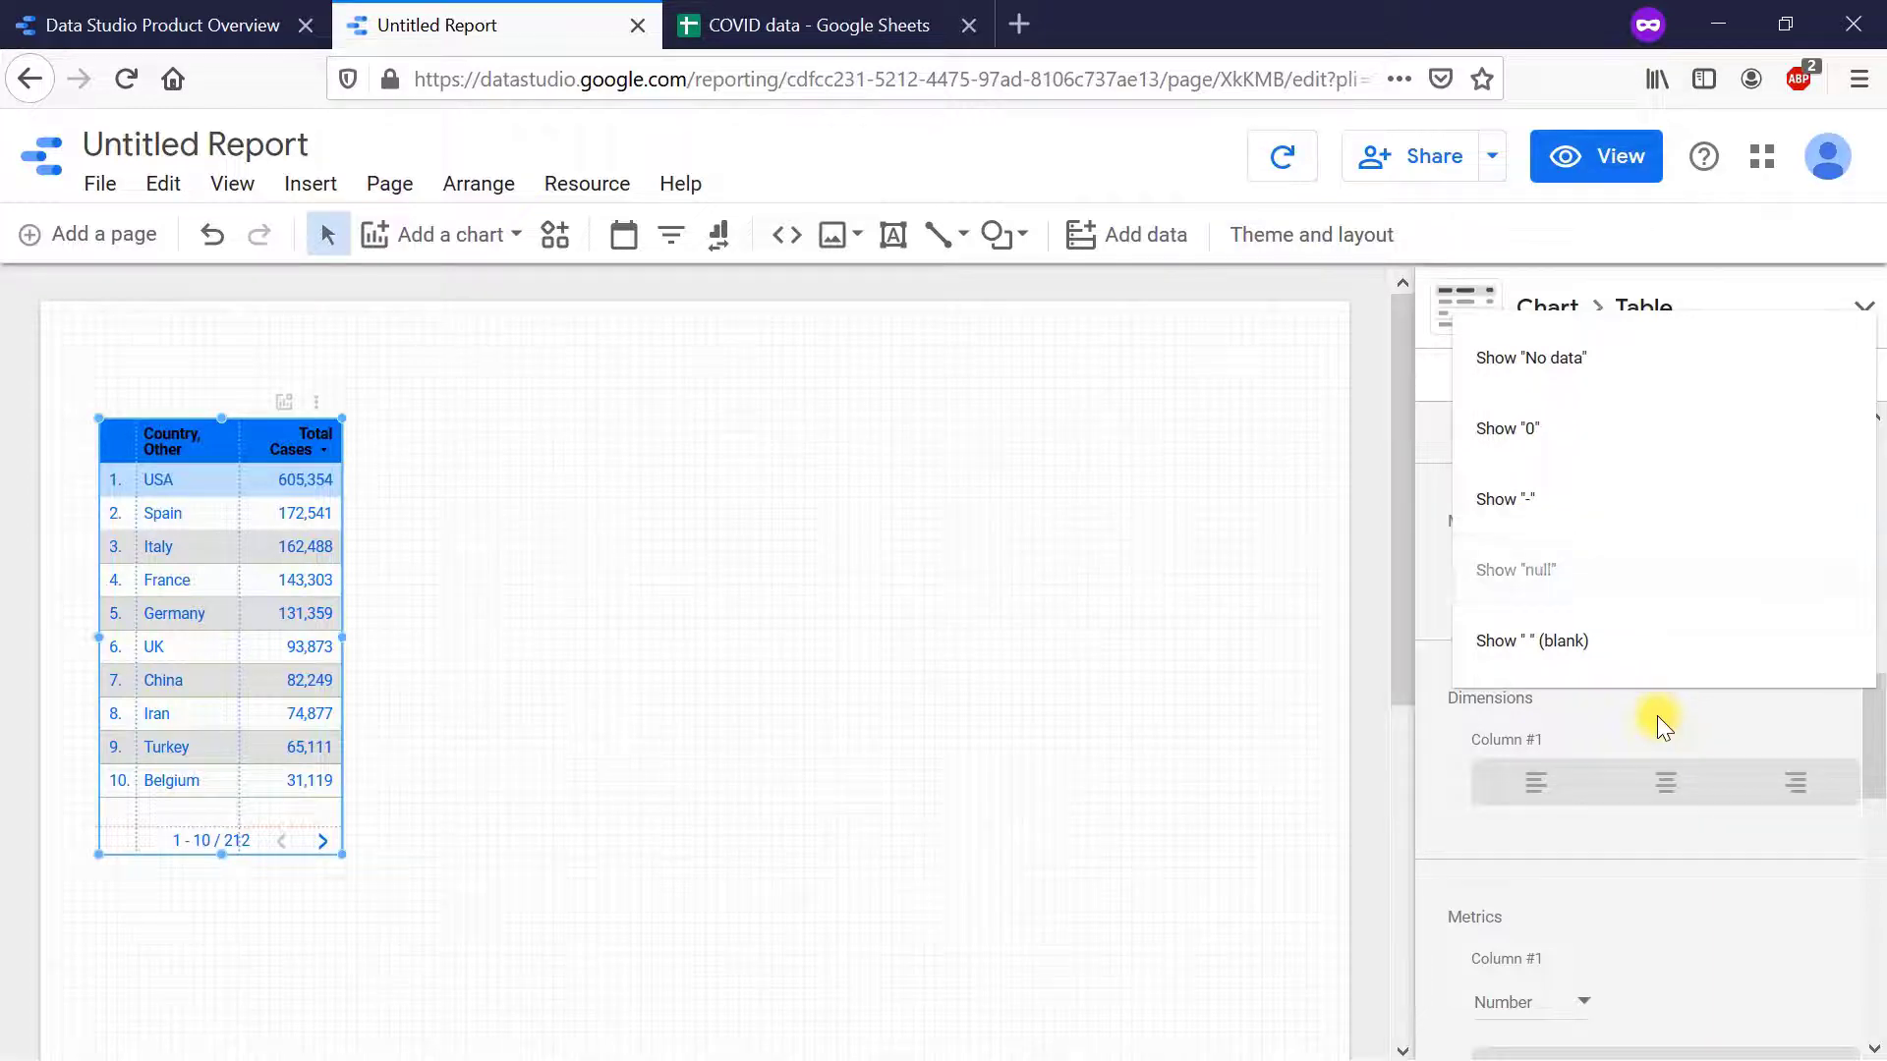
- Try center and right alignment for the country dimension column and set it back to left
scroll(1657, 716, down, 2)
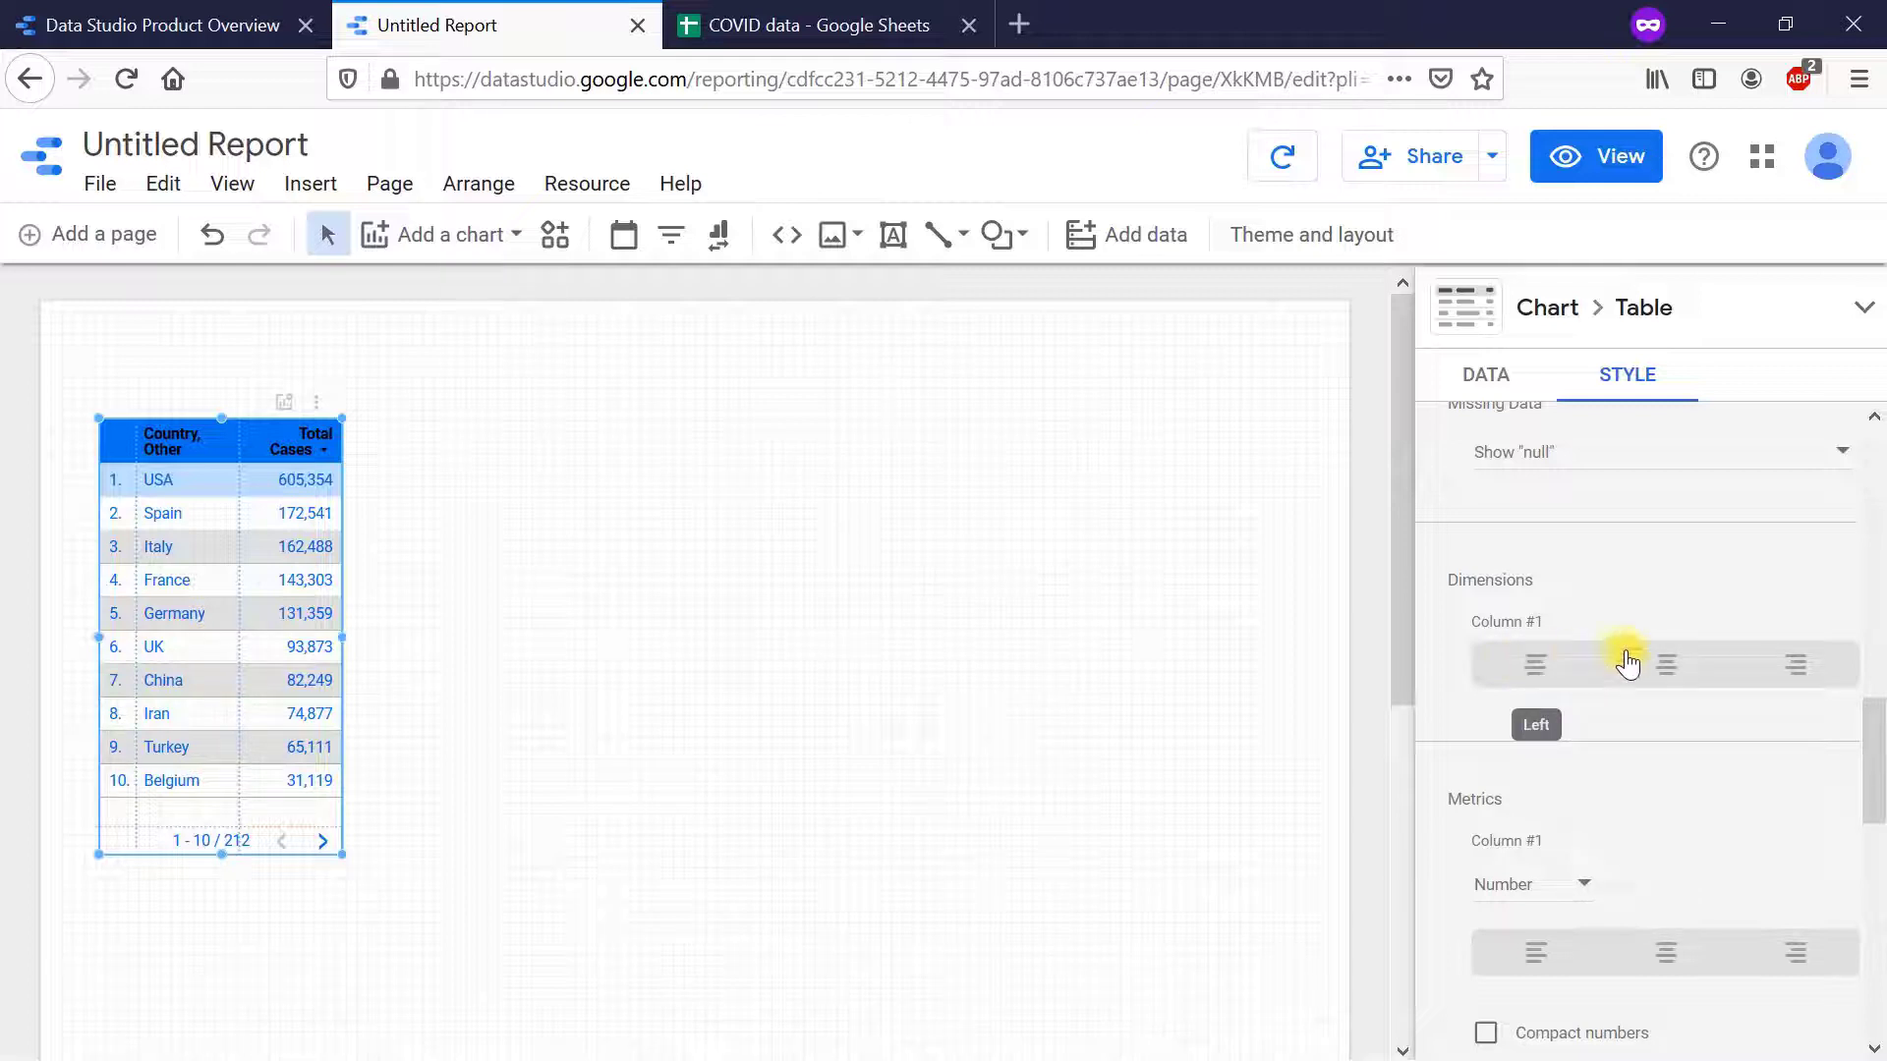
click(1667, 669)
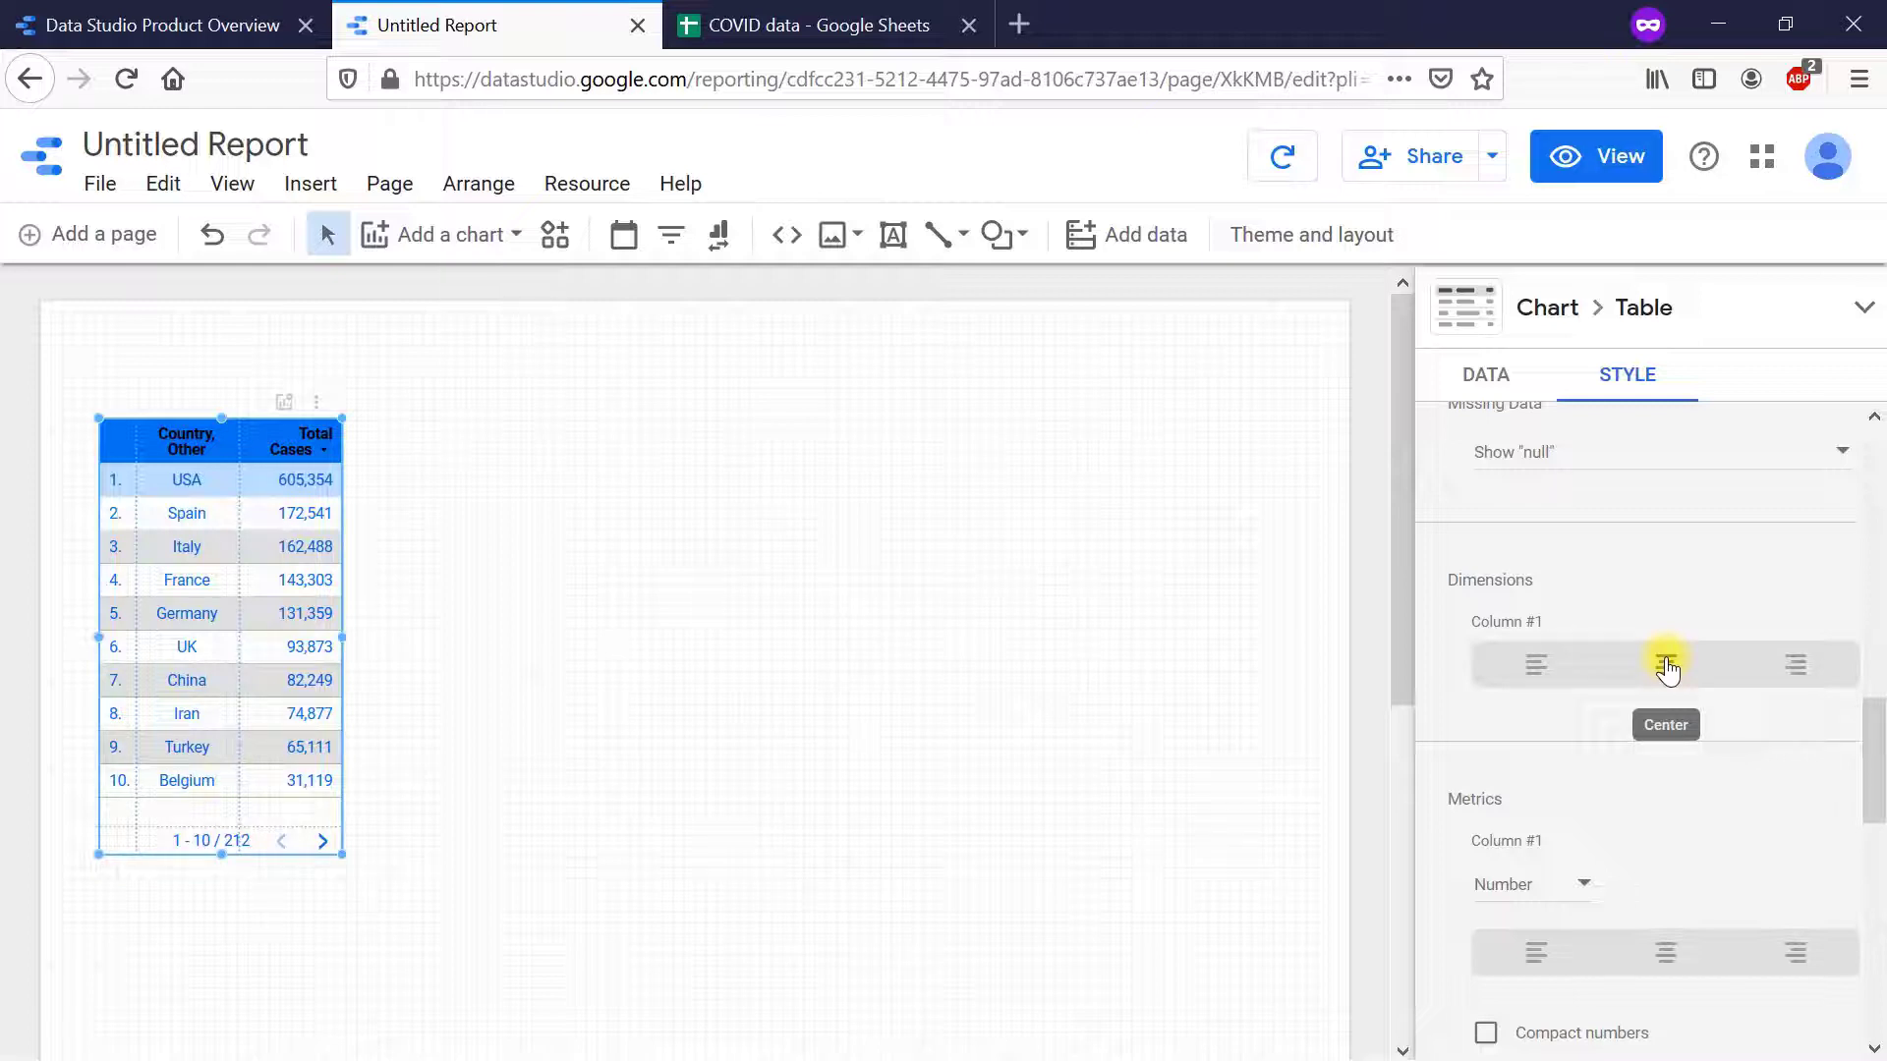
click(1795, 676)
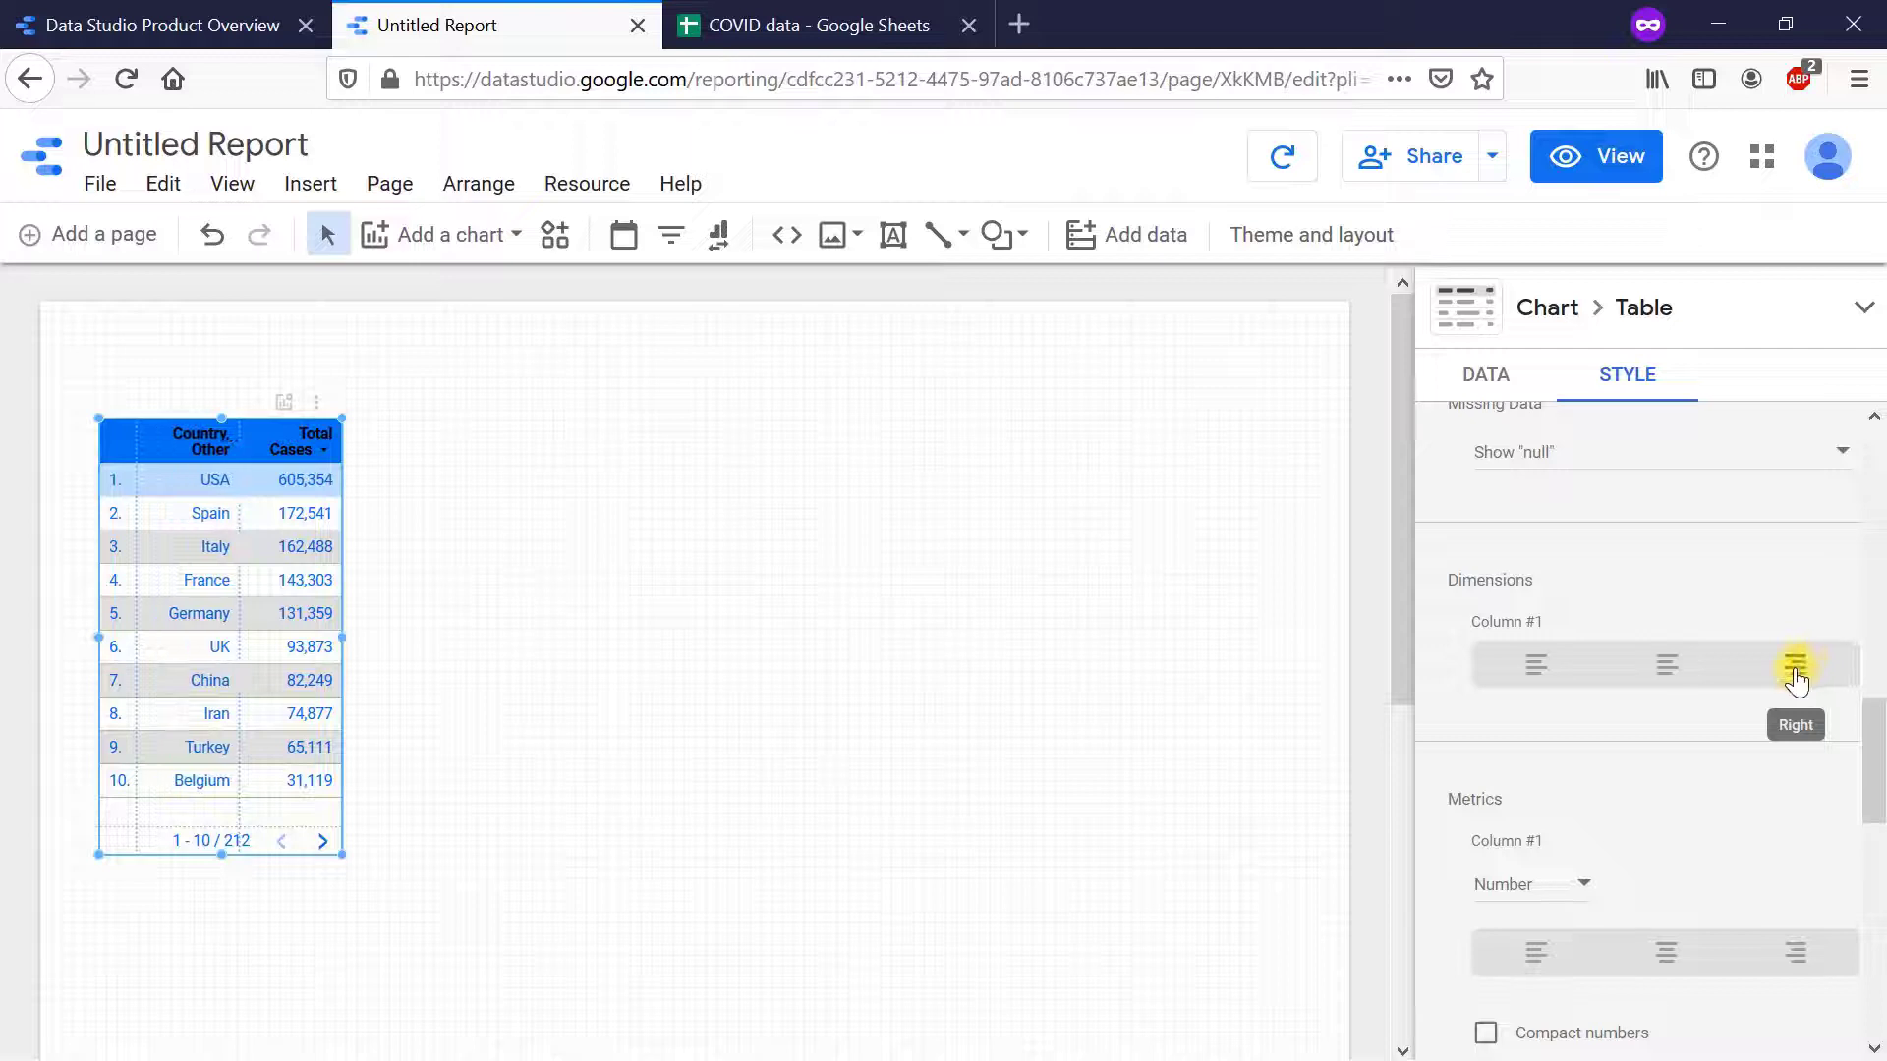
click(1523, 681)
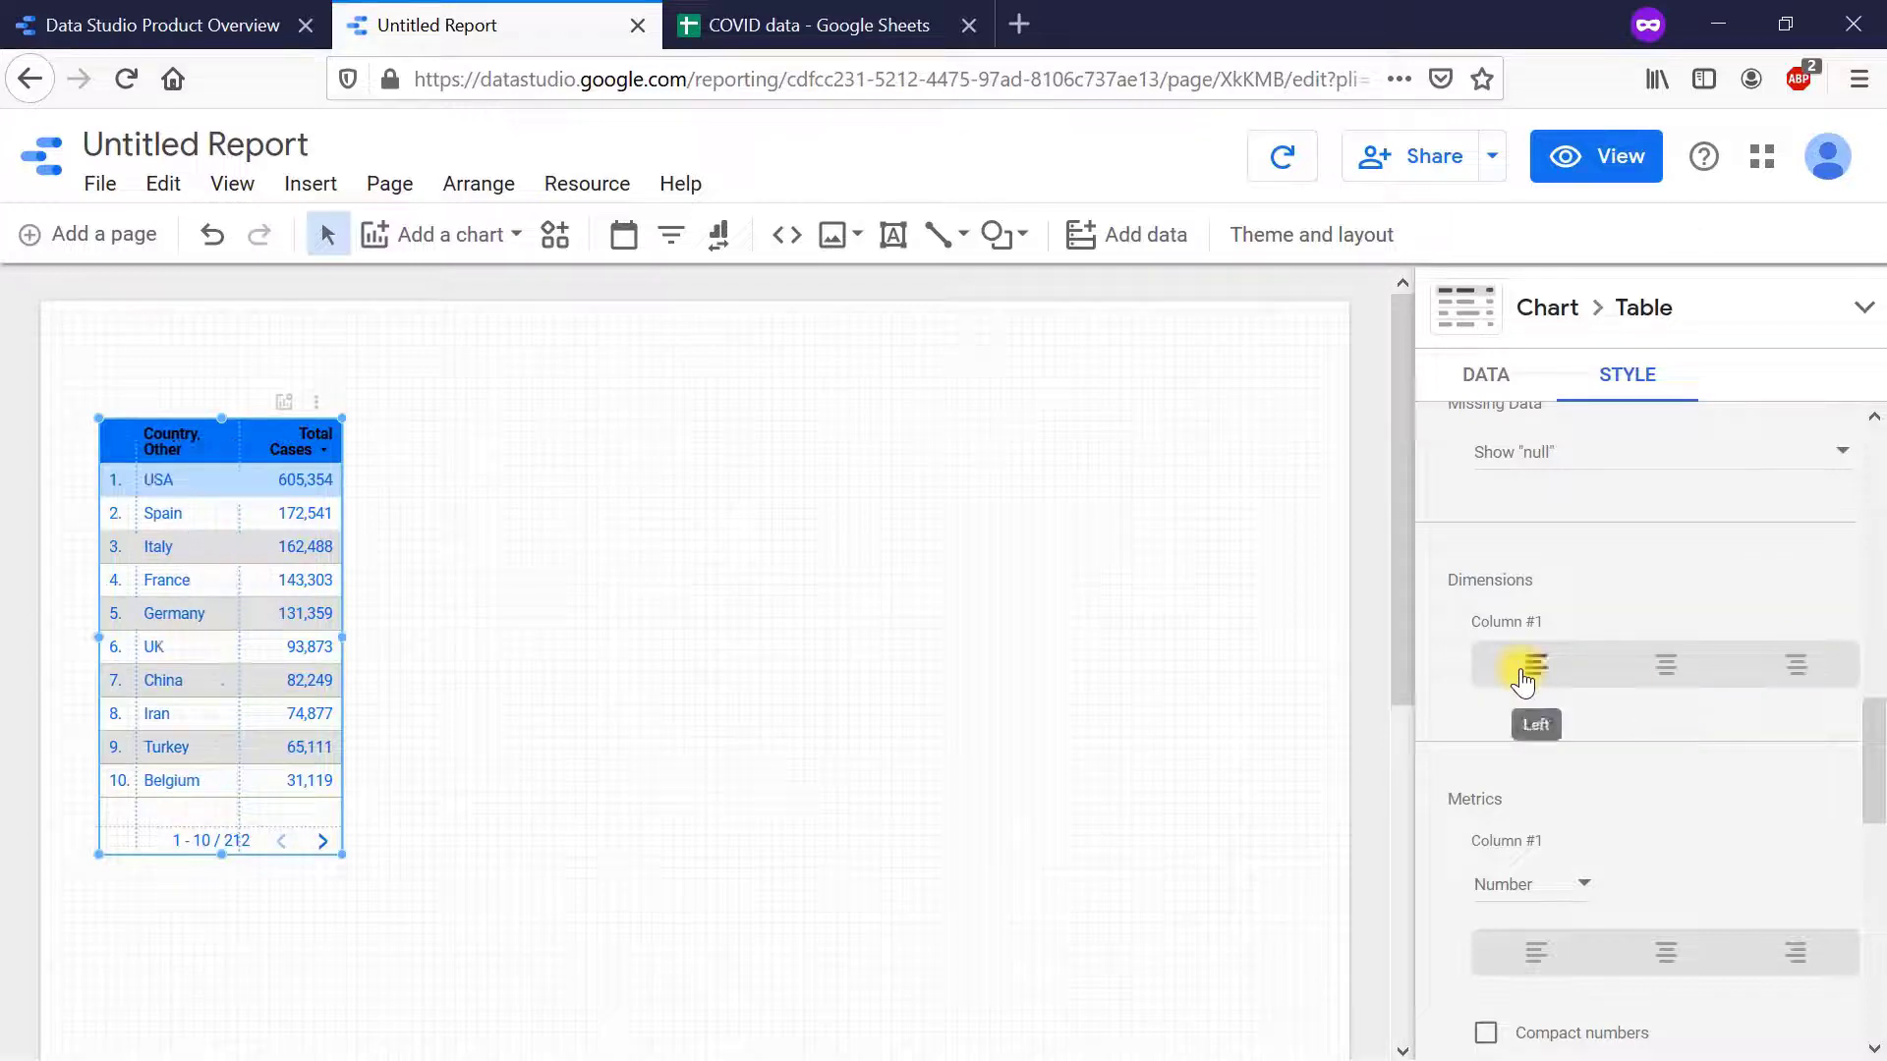
- Try displaying the Total Cases metric column as bars and switch it to a heatmap
scroll(1565, 798, down, 1)
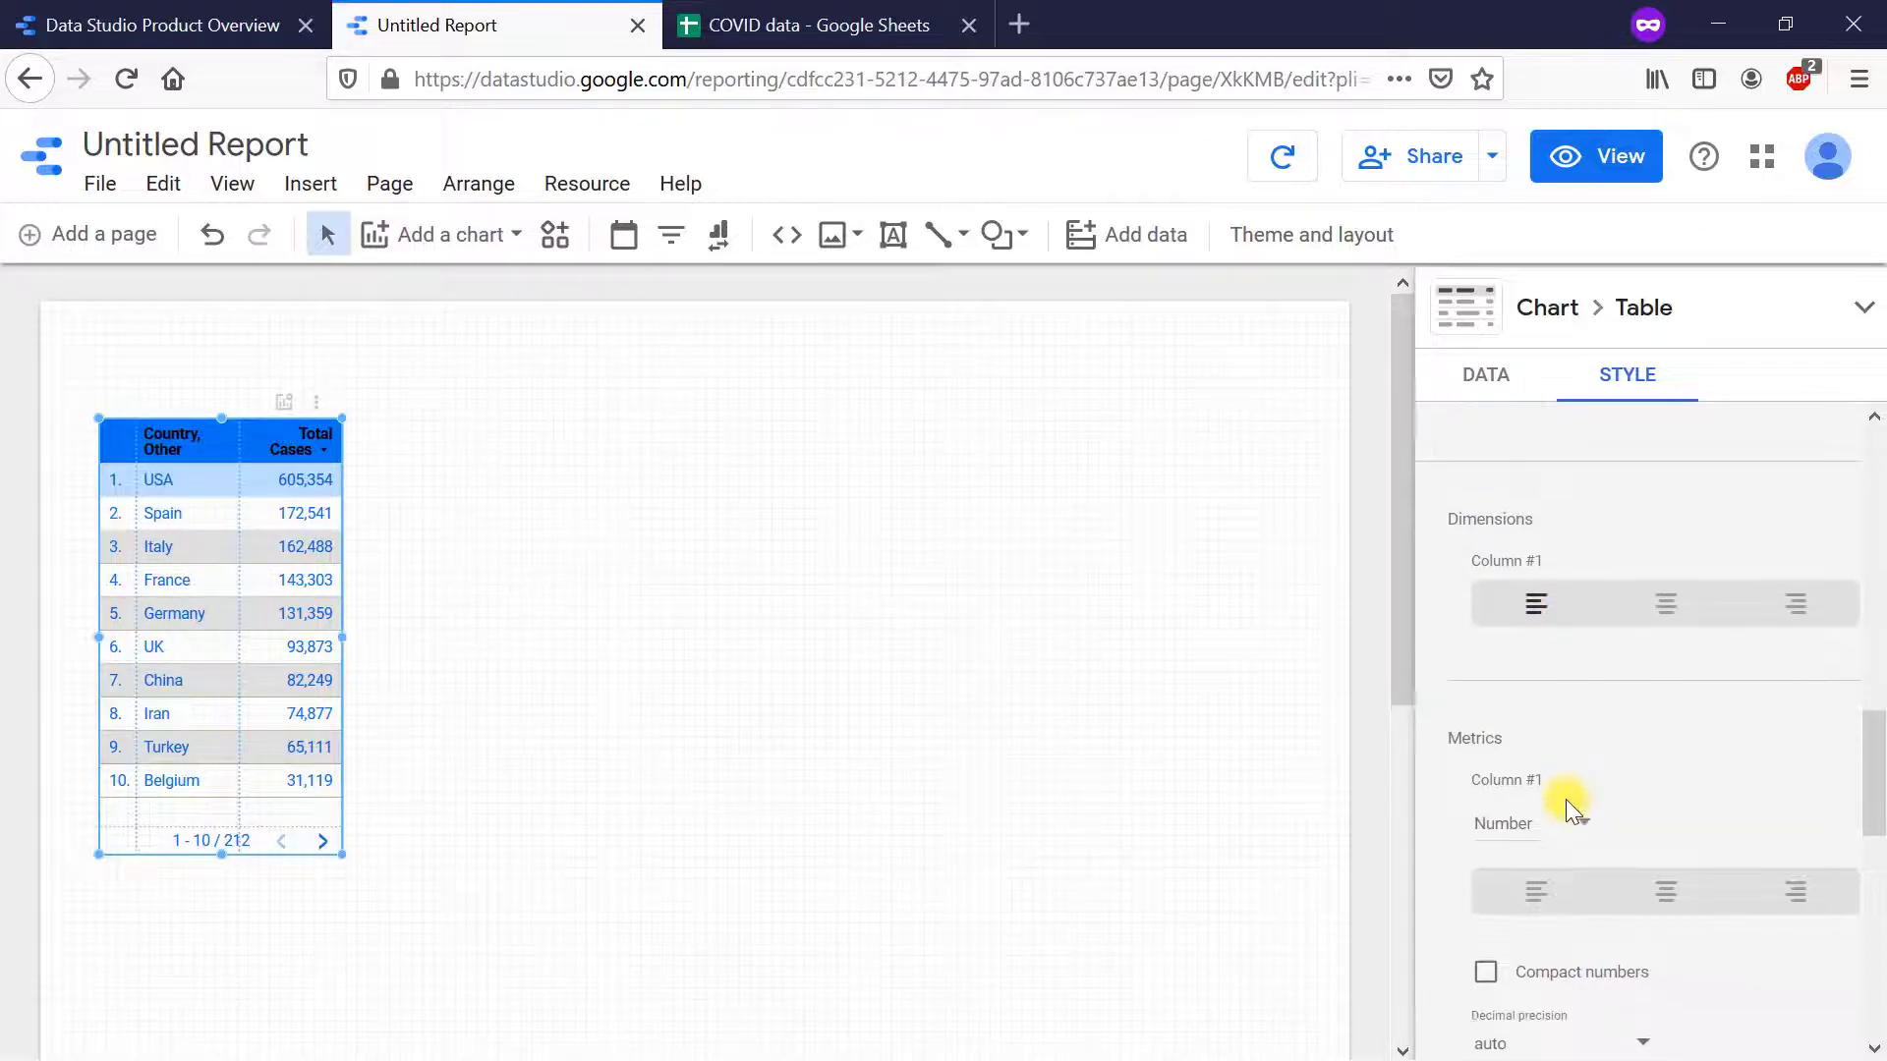
scroll(1567, 800, down, 3)
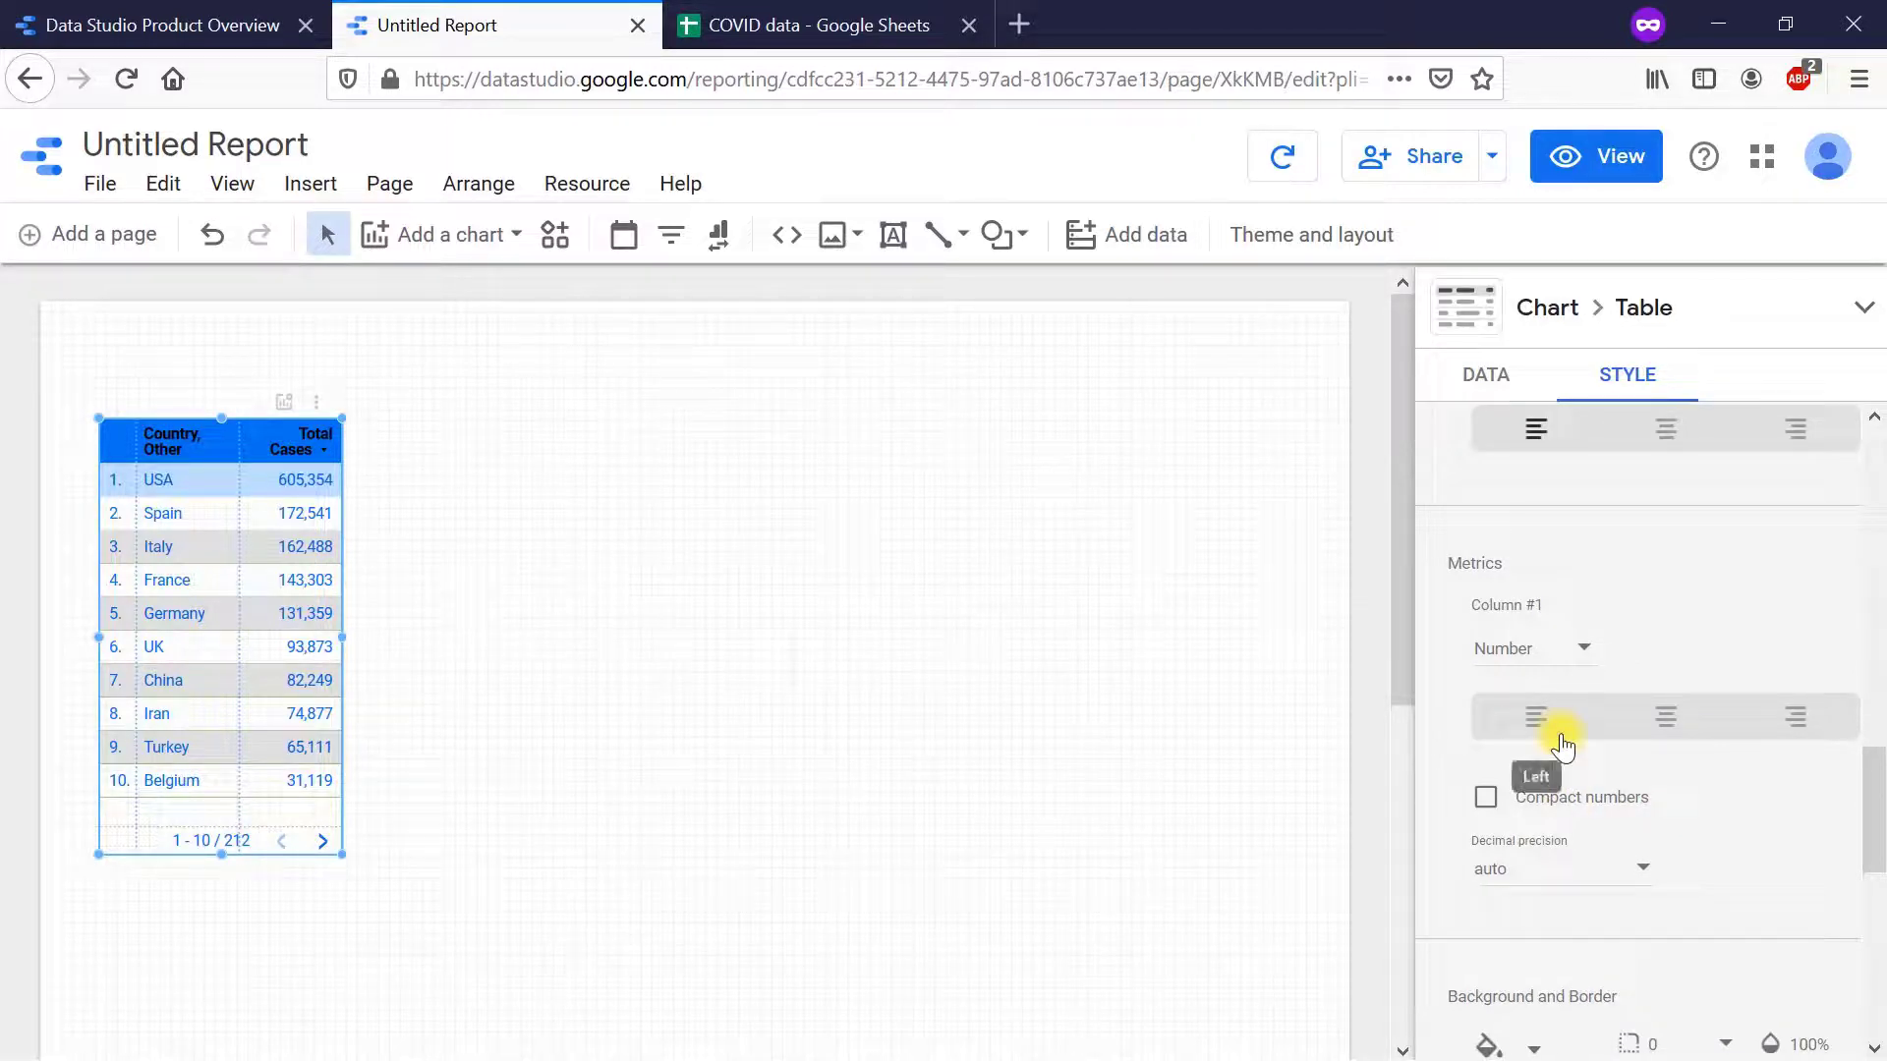
click(1575, 657)
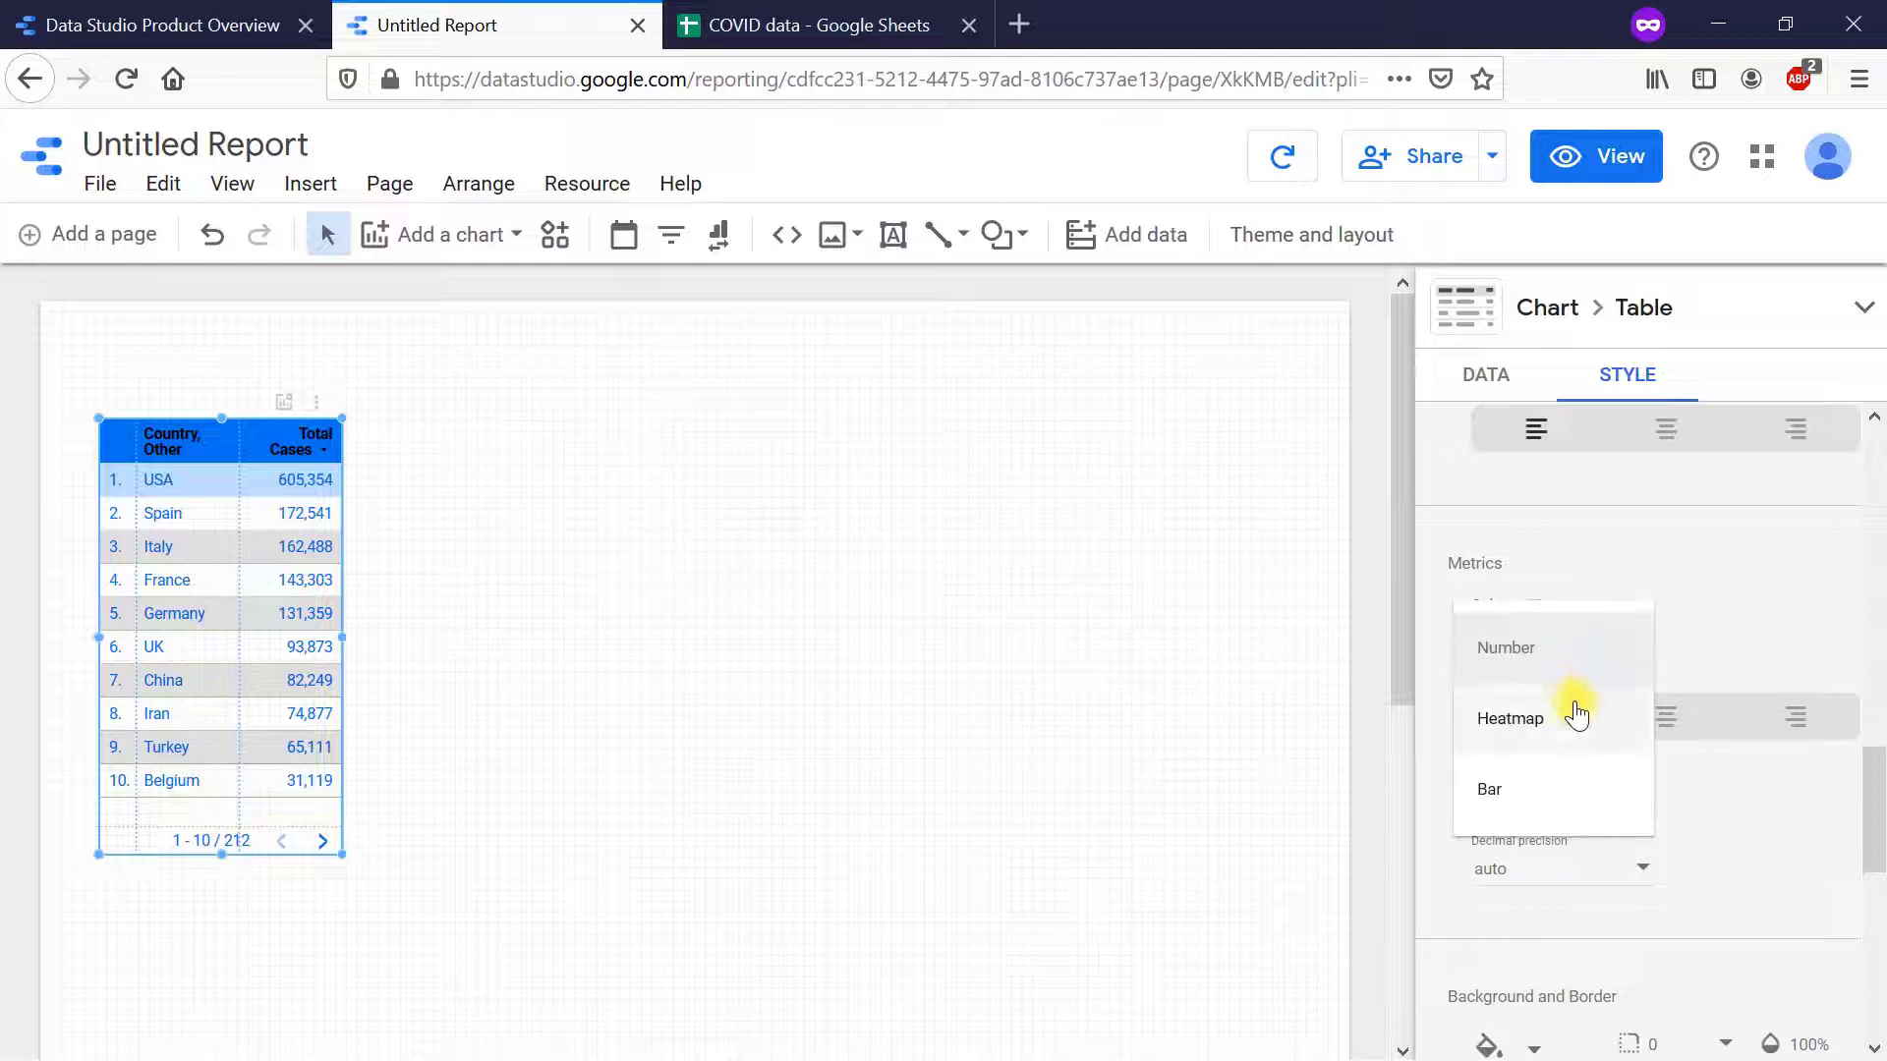
click(1577, 801)
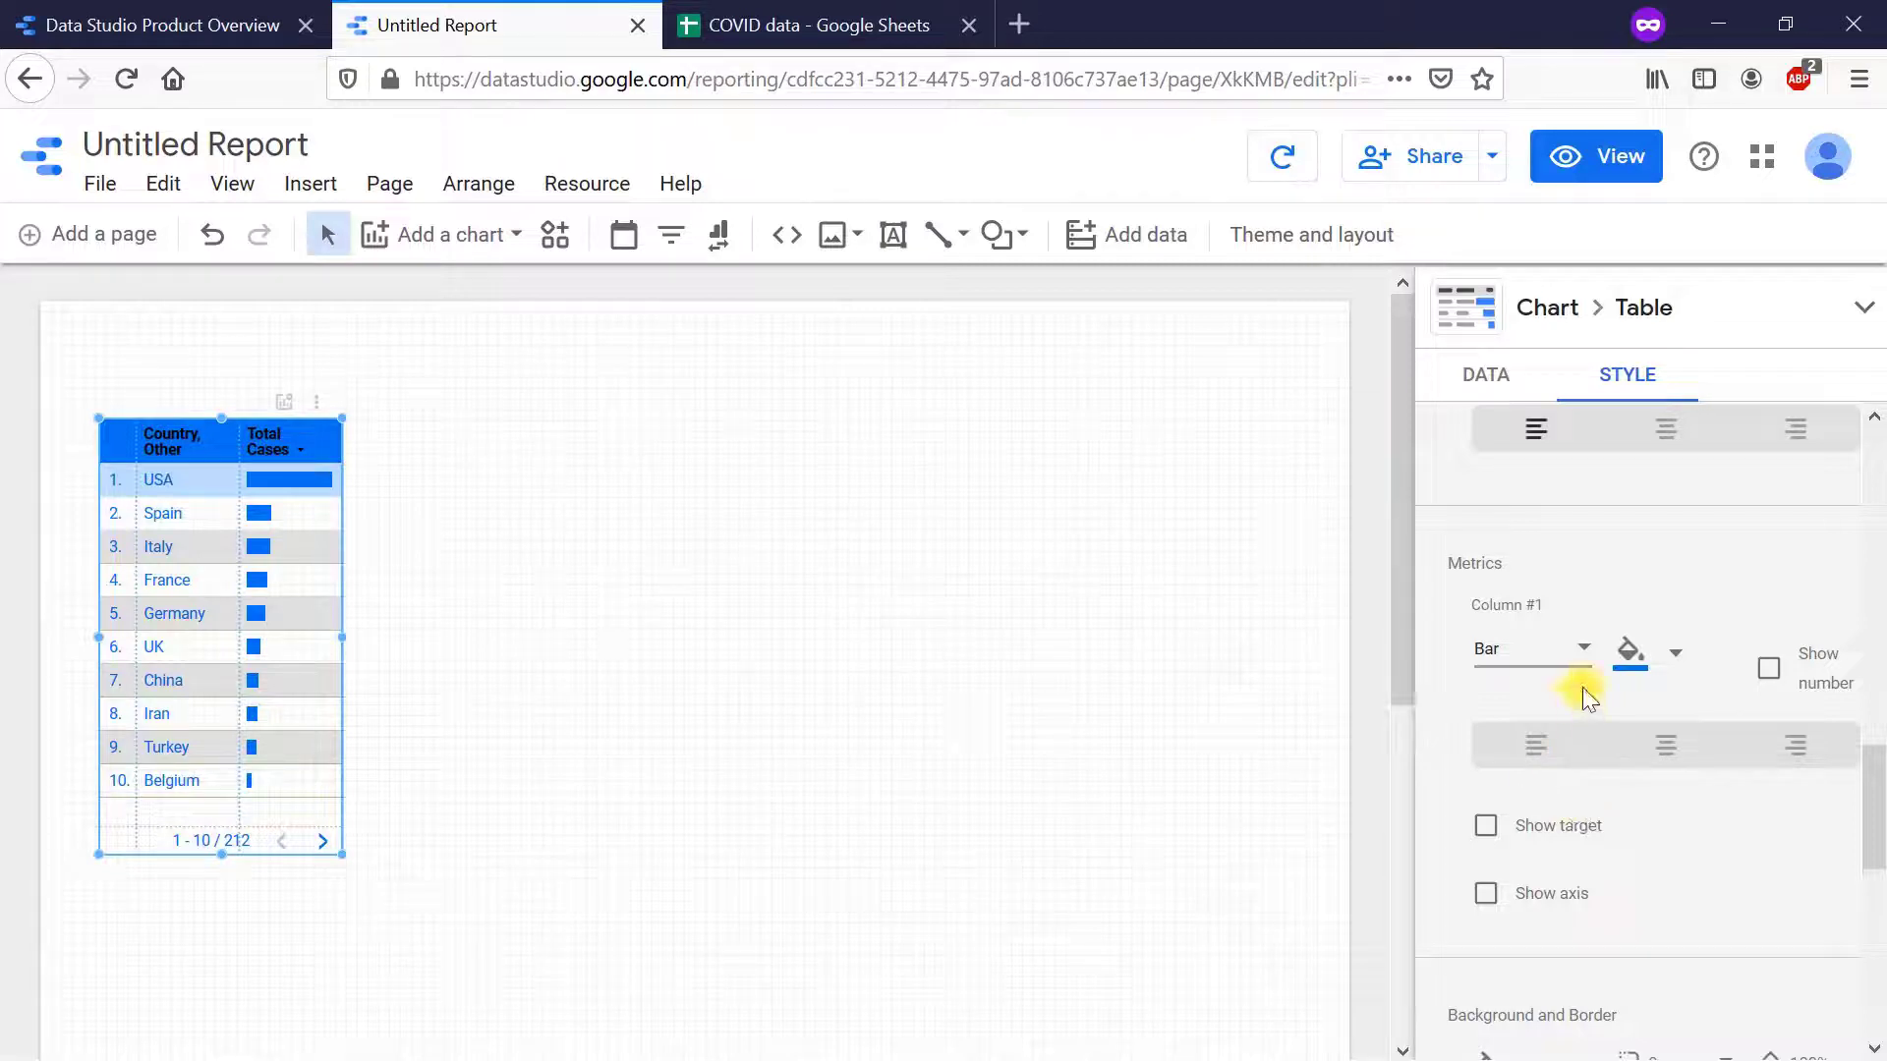
click(1582, 658)
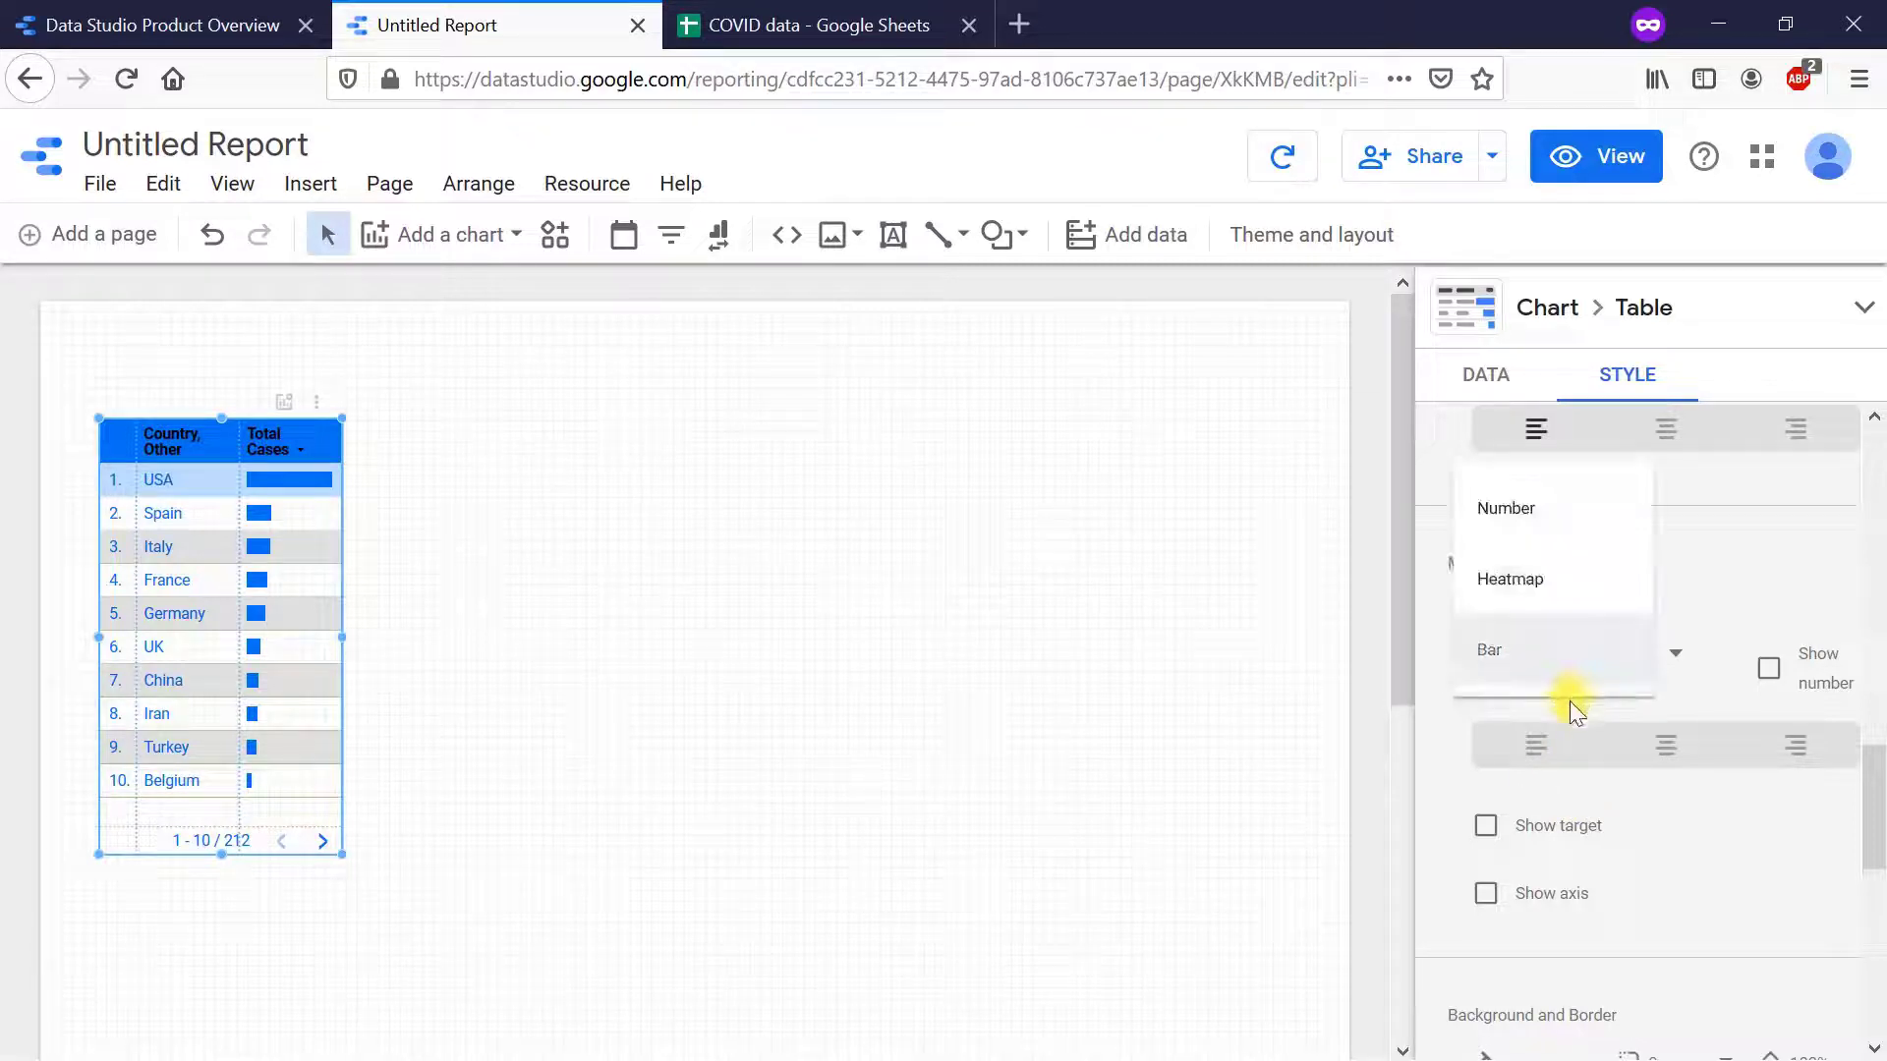
click(1560, 594)
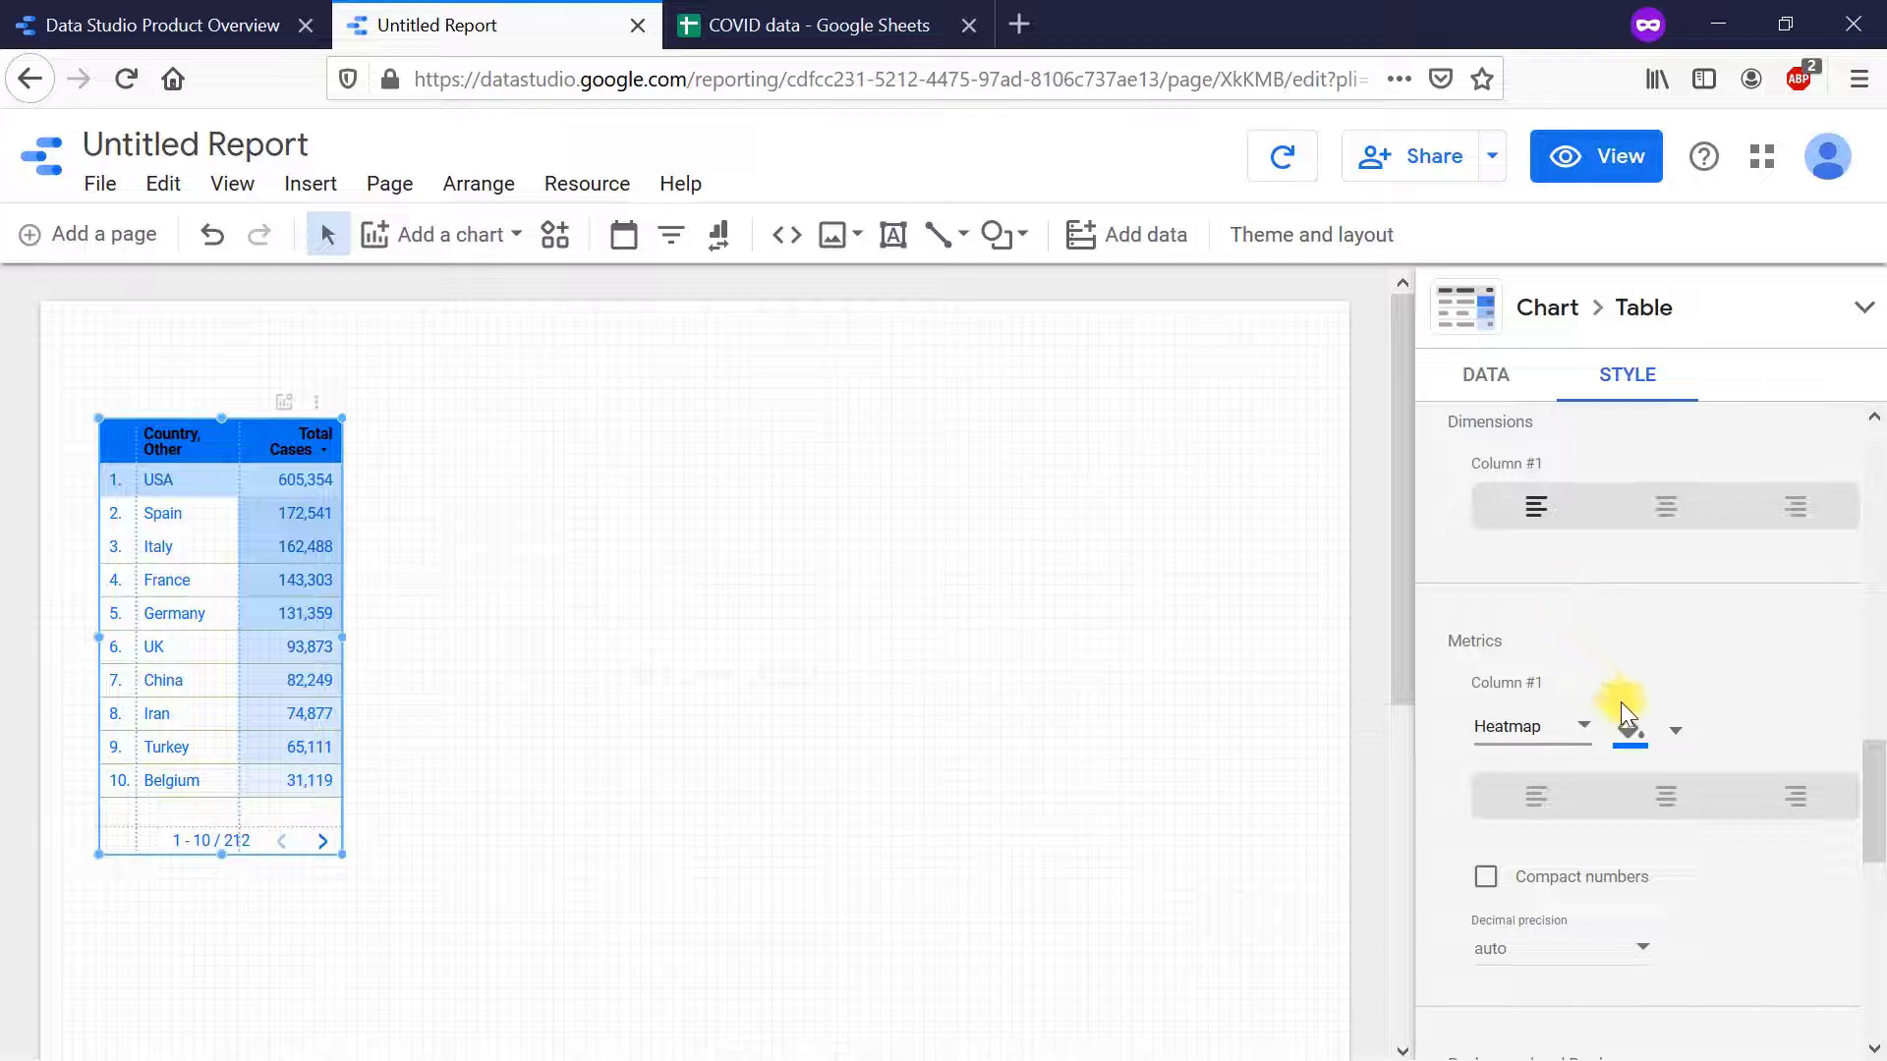
- Change the Total Cases heatmap color to a red shade from the color palette
click(1673, 733)
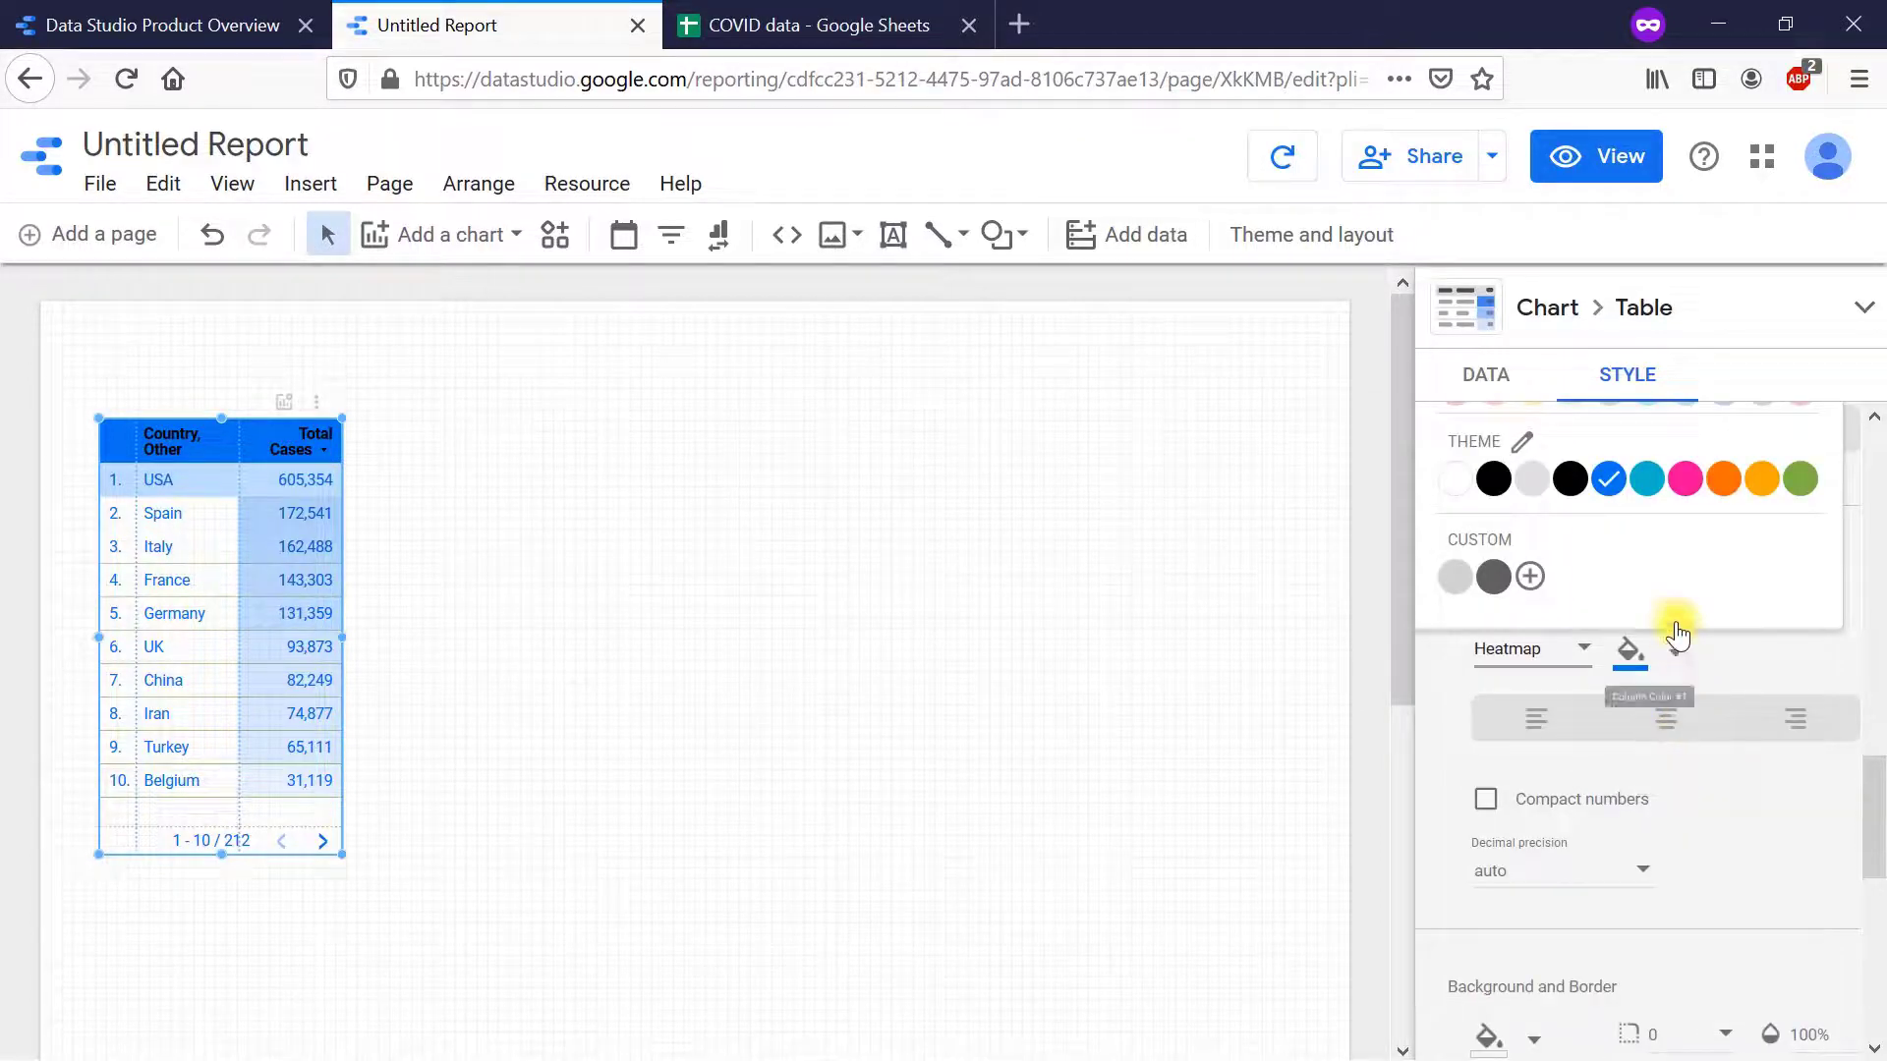
scroll(1667, 601, up, 3)
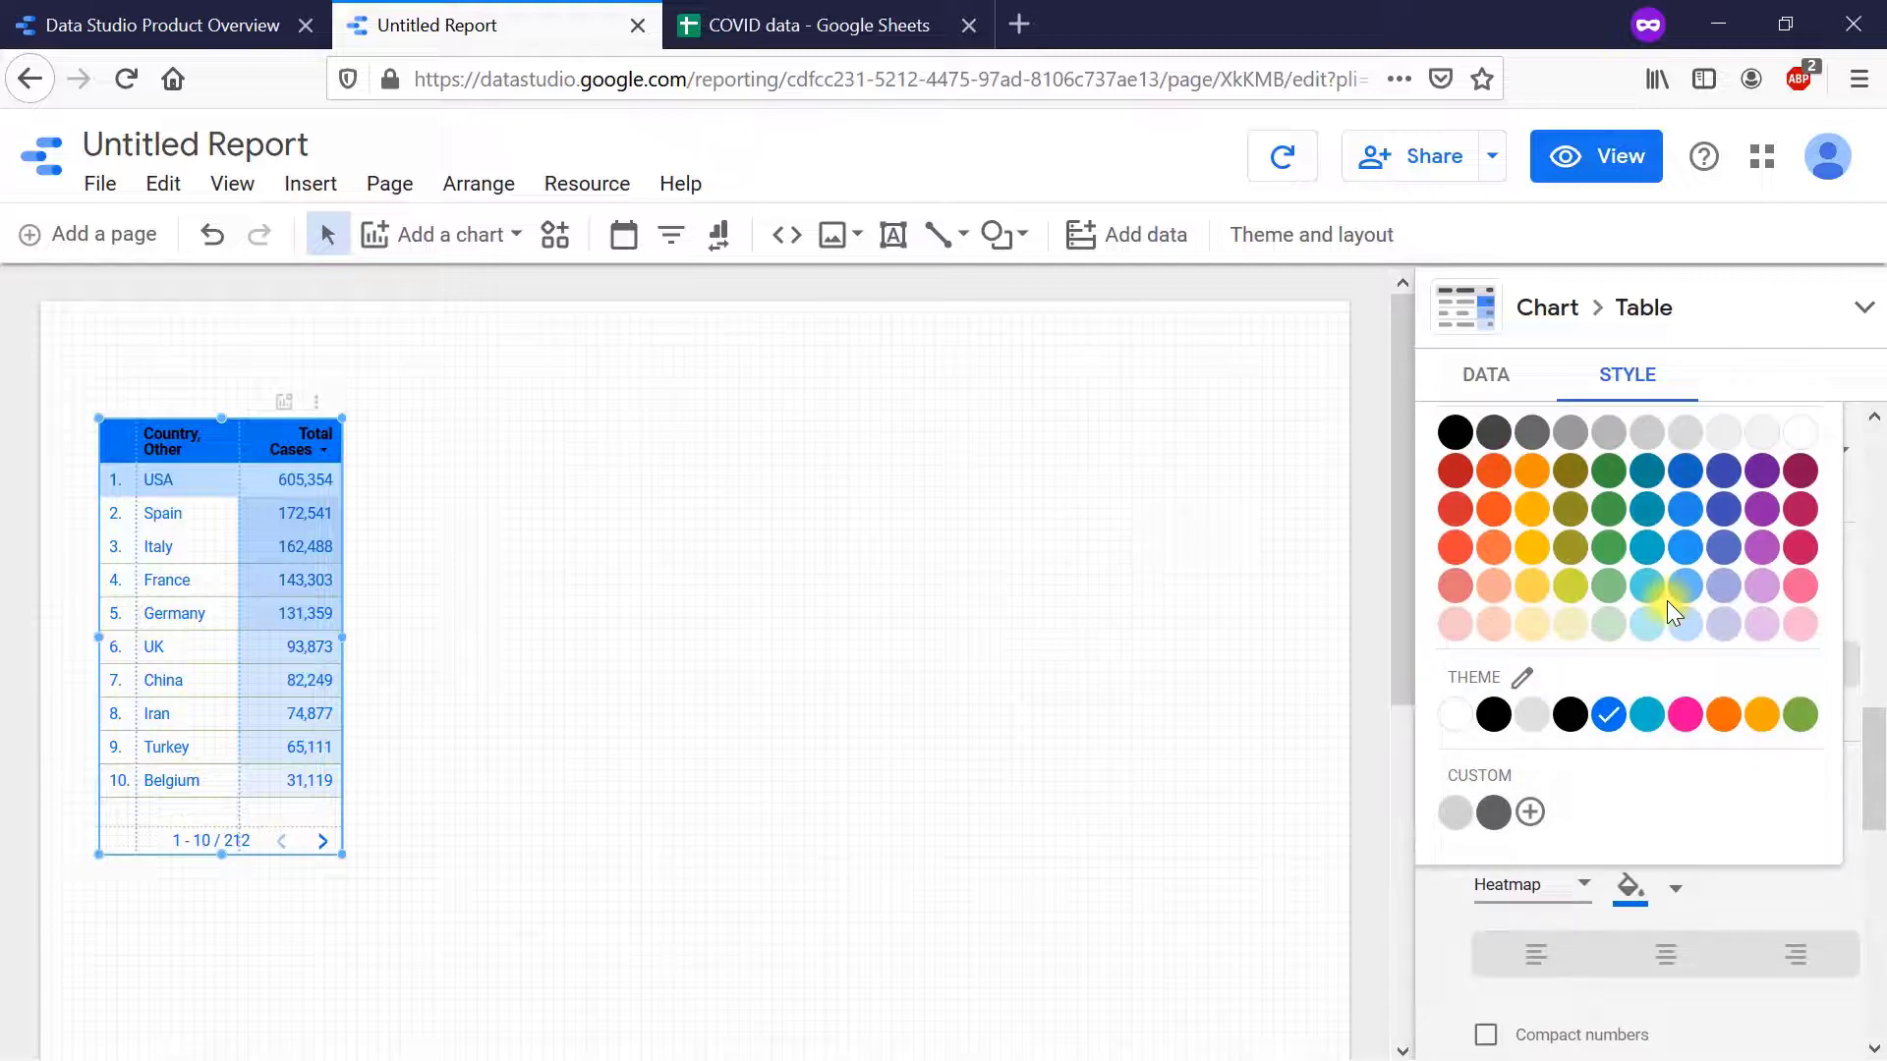
click(1456, 547)
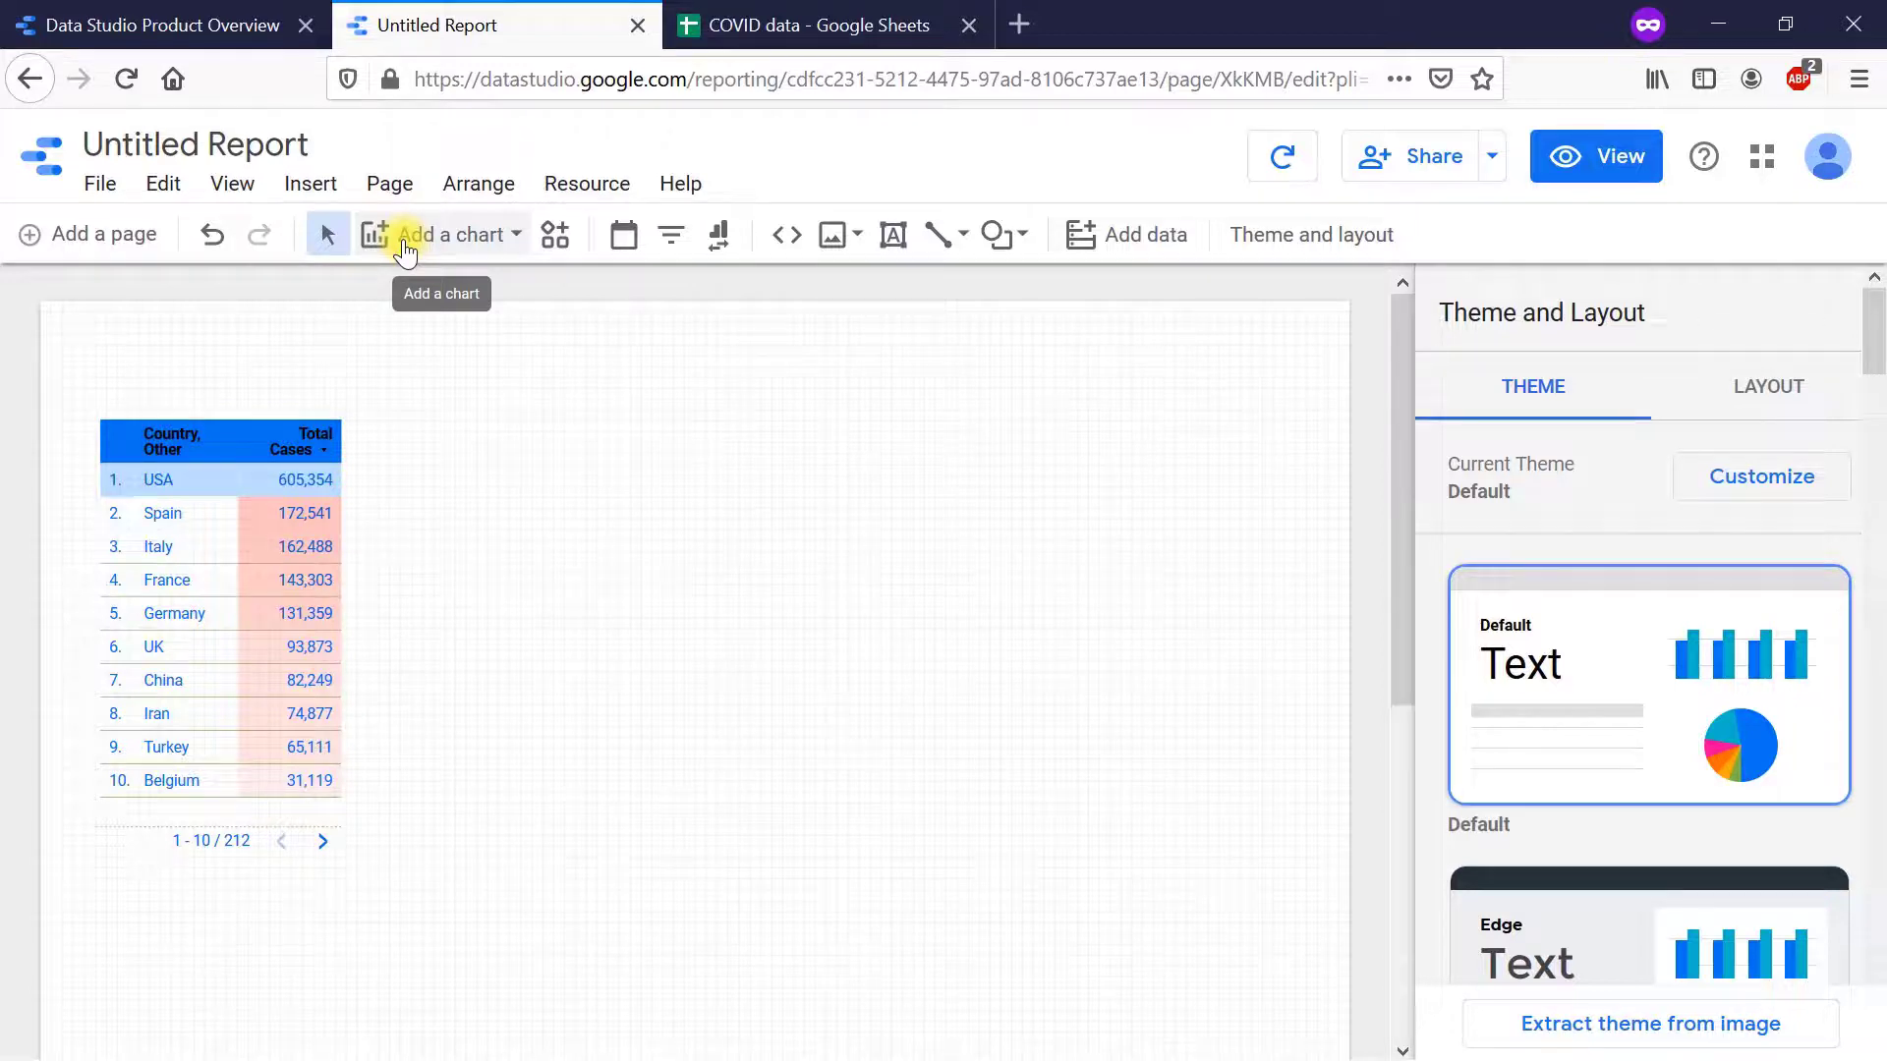
- Look over the chart types that can be added to the report
click(405, 250)
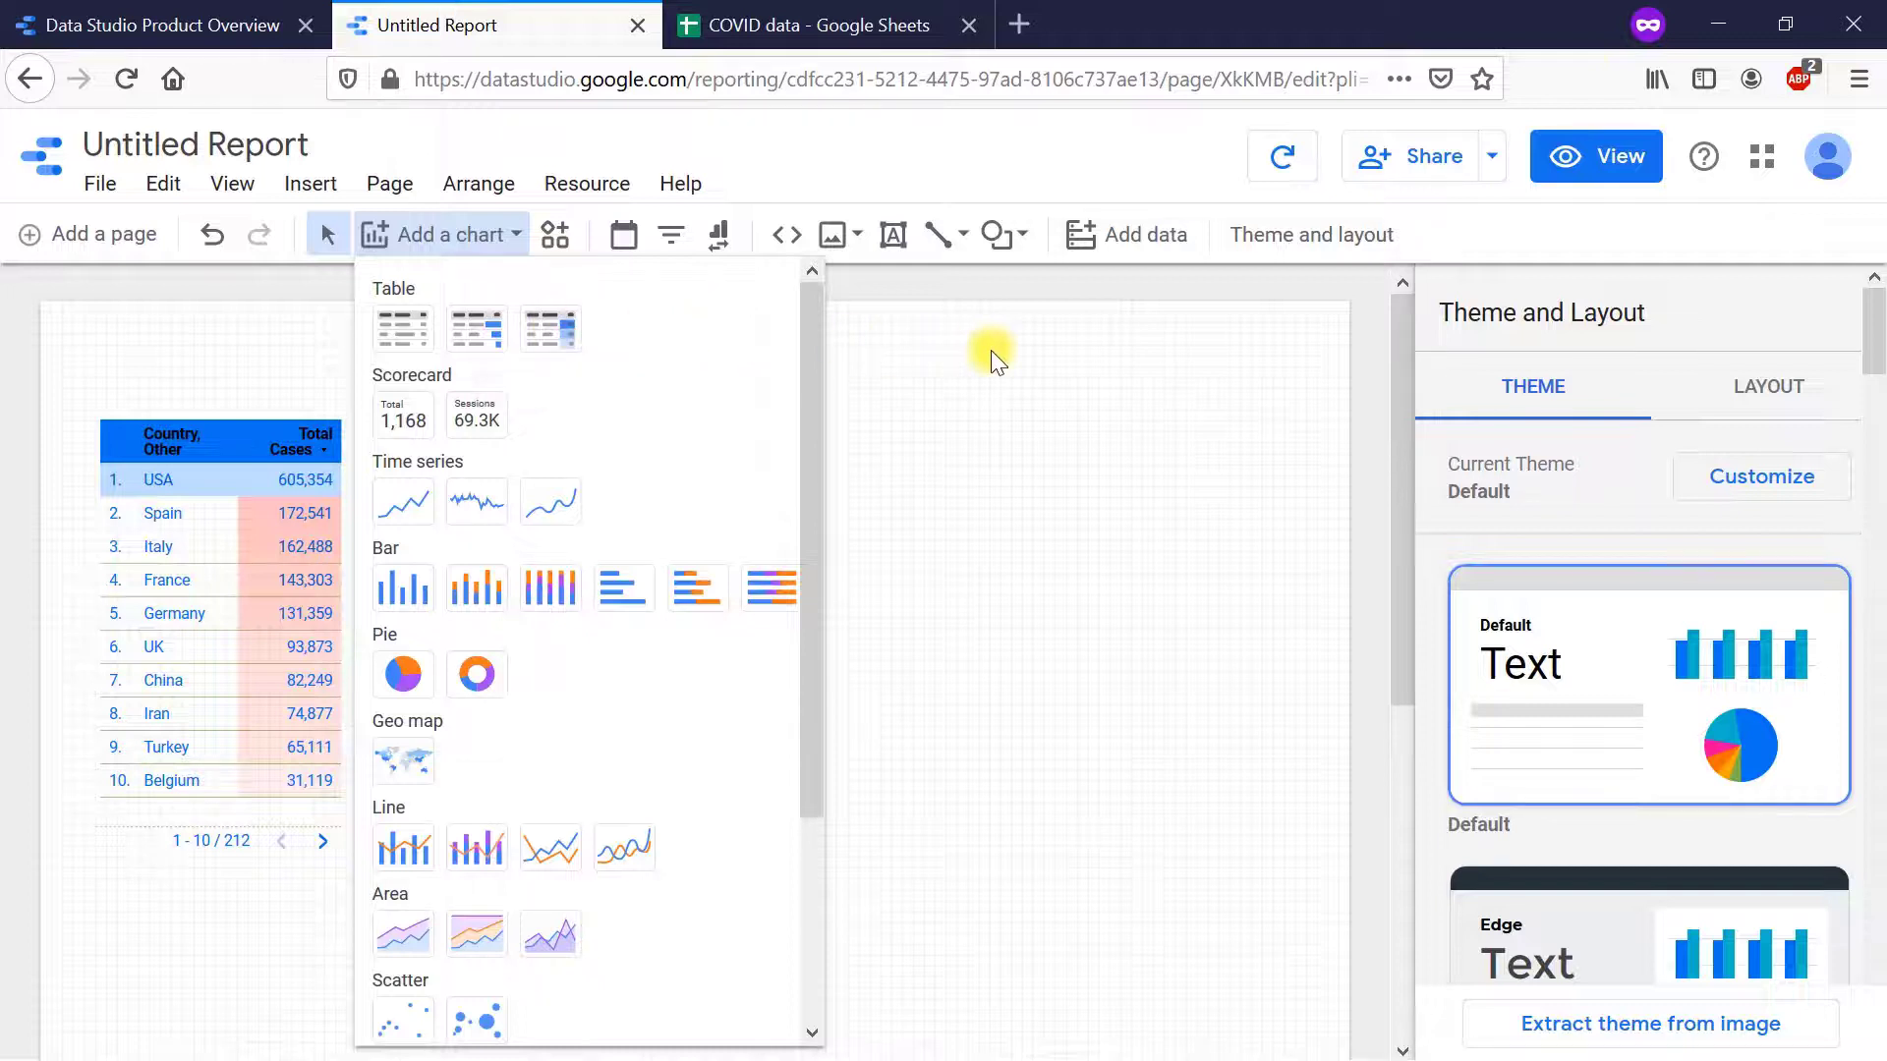
click(491, 228)
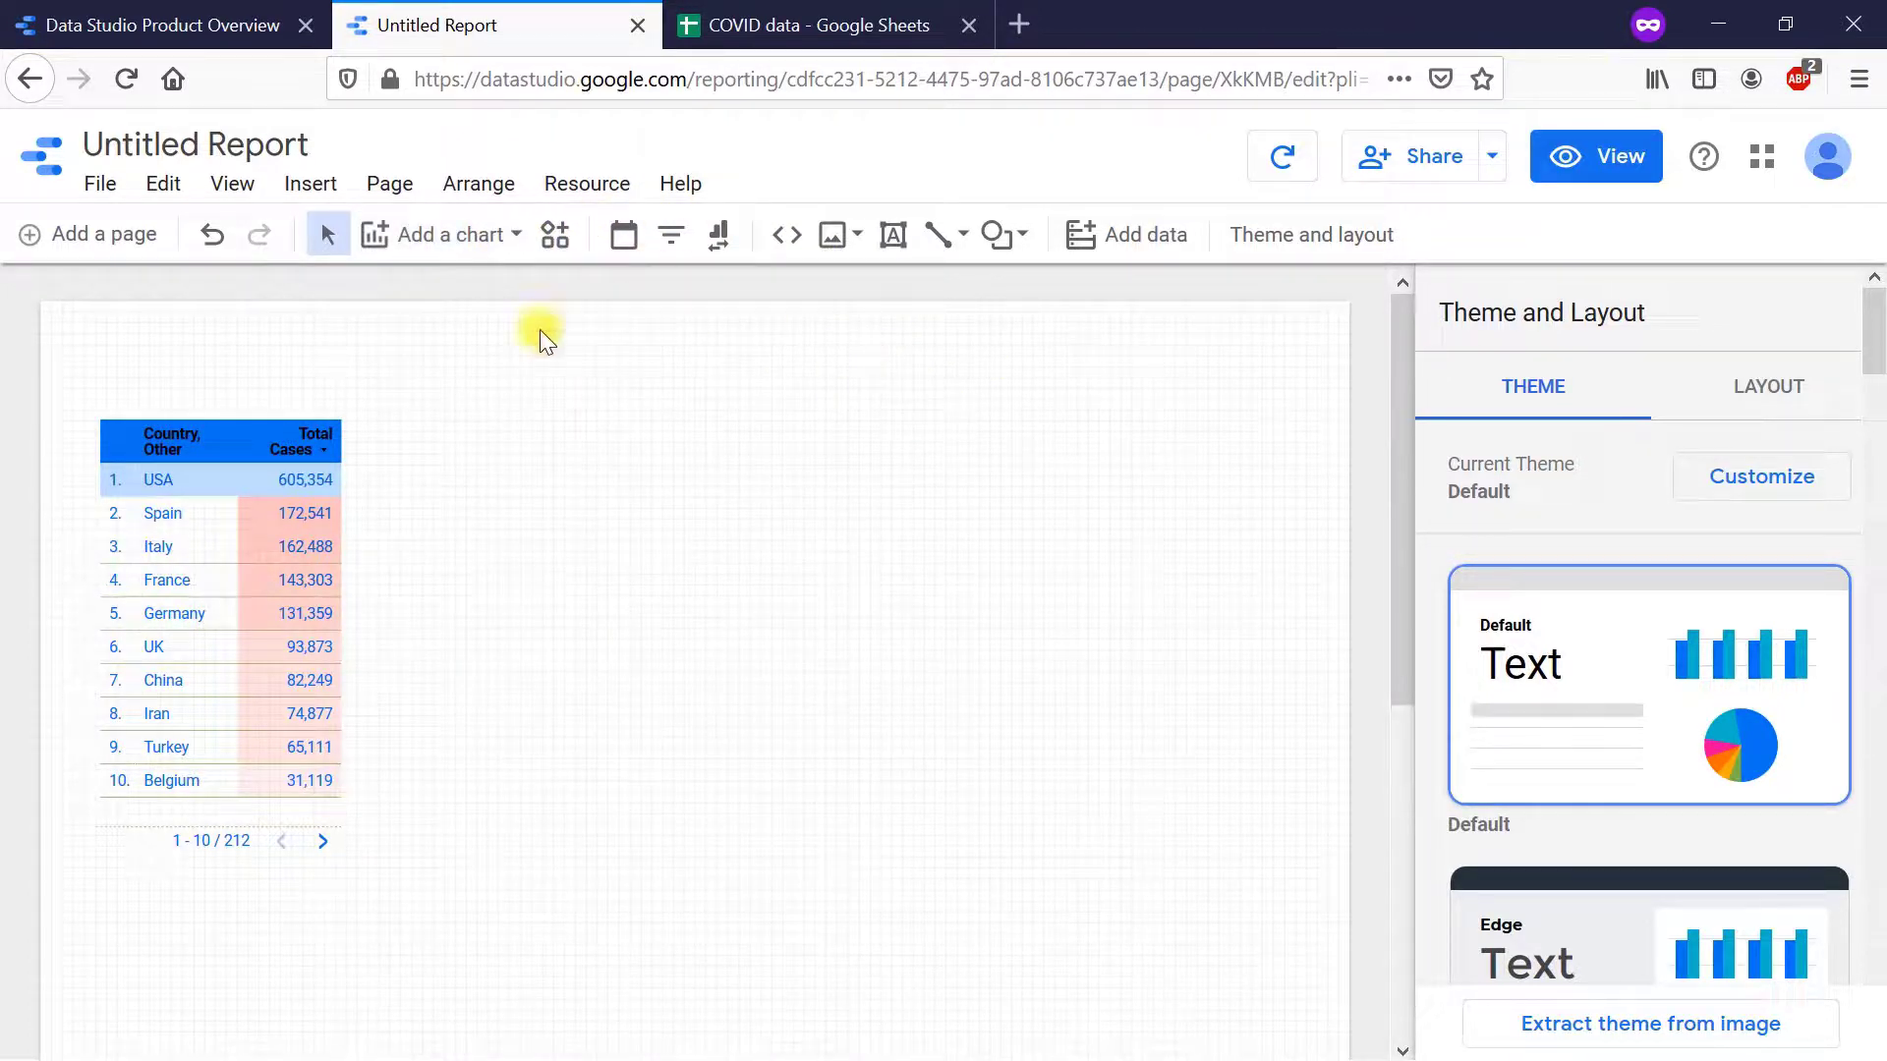
- Try compact numbers on the table's Total Cases column, turn them off again, and check the decimal precision choices
click(272, 533)
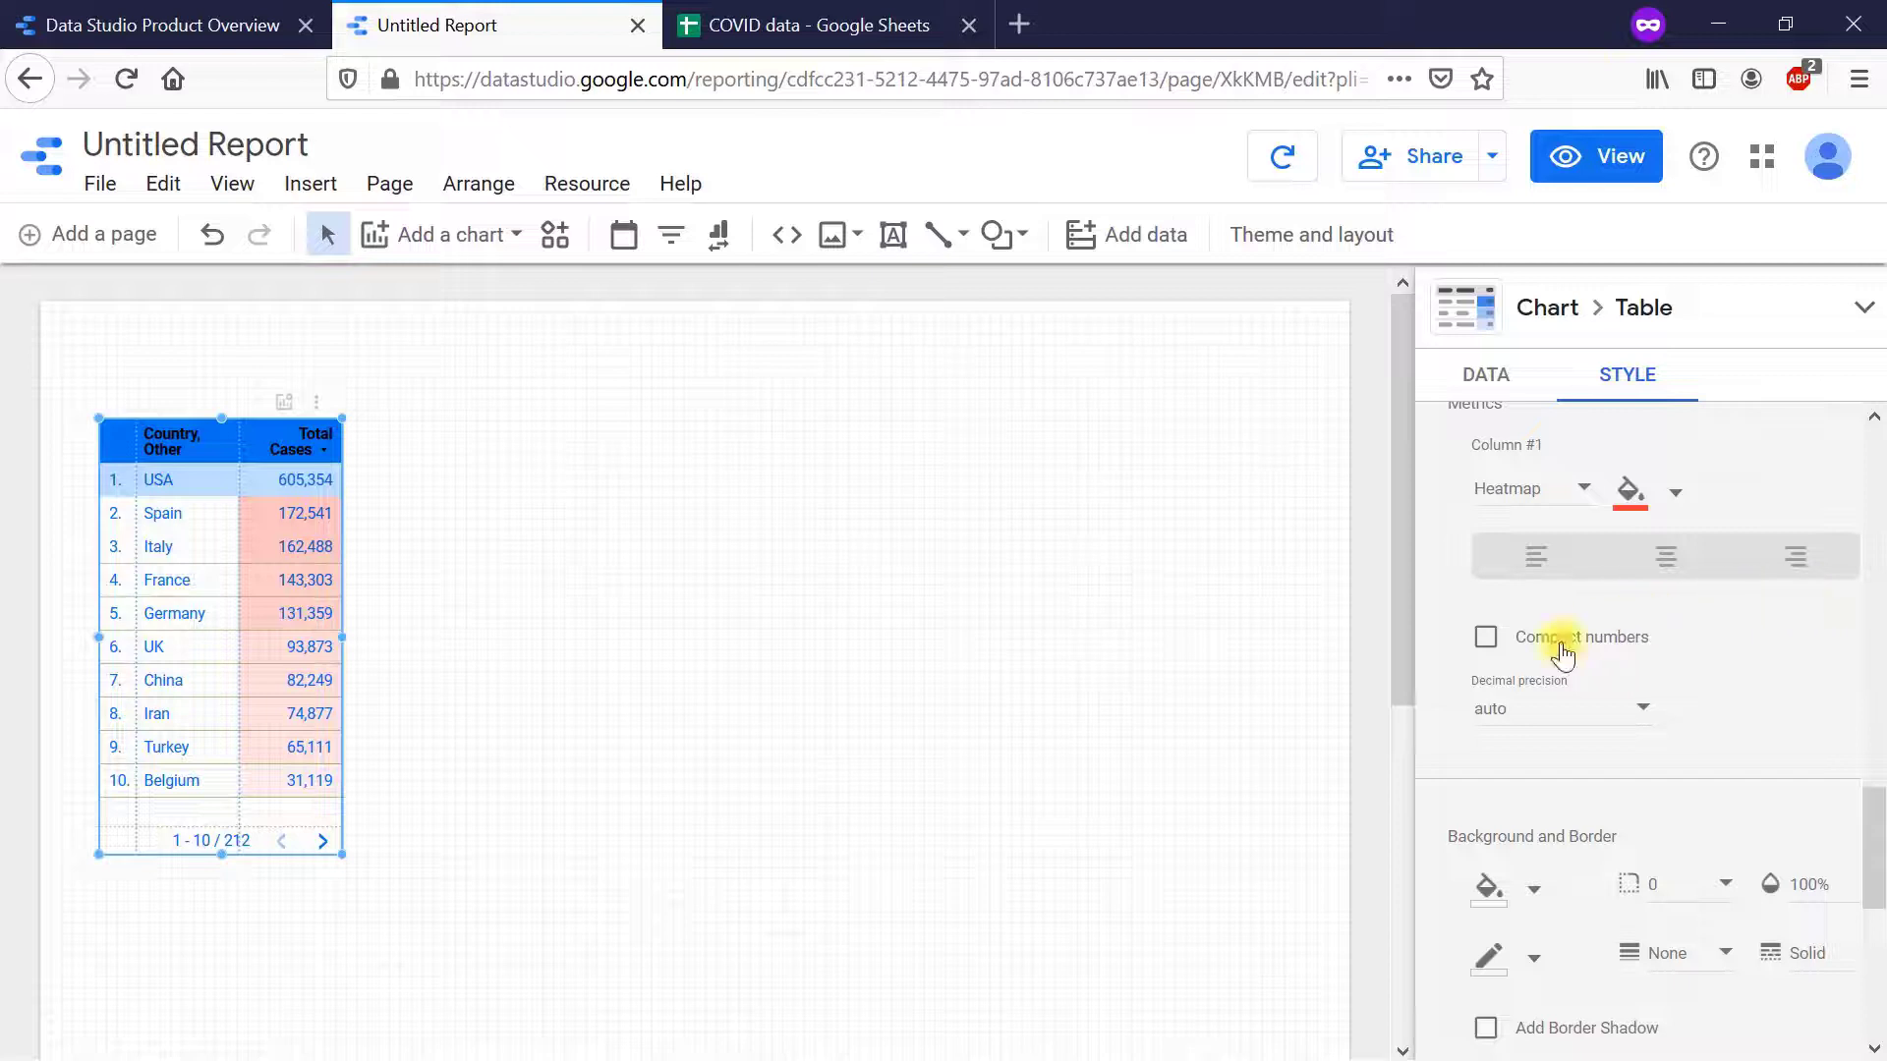
click(1484, 638)
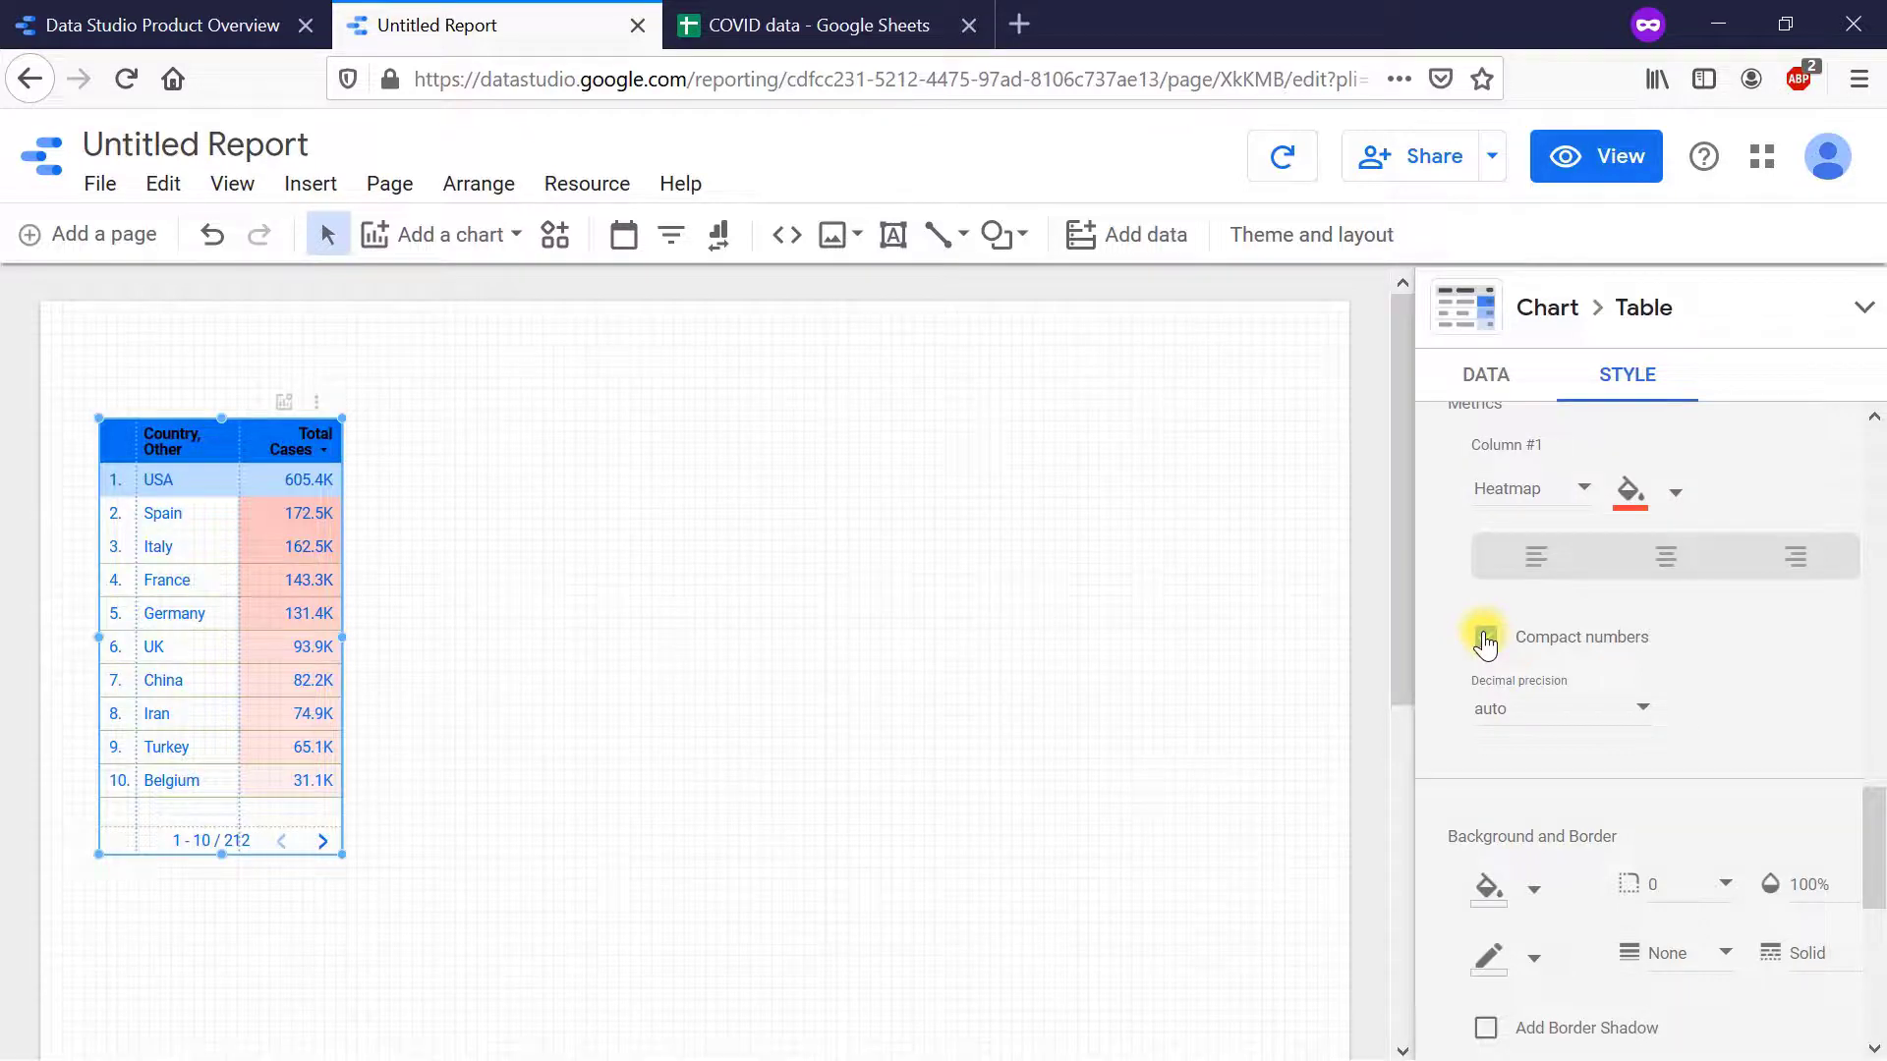
click(1485, 639)
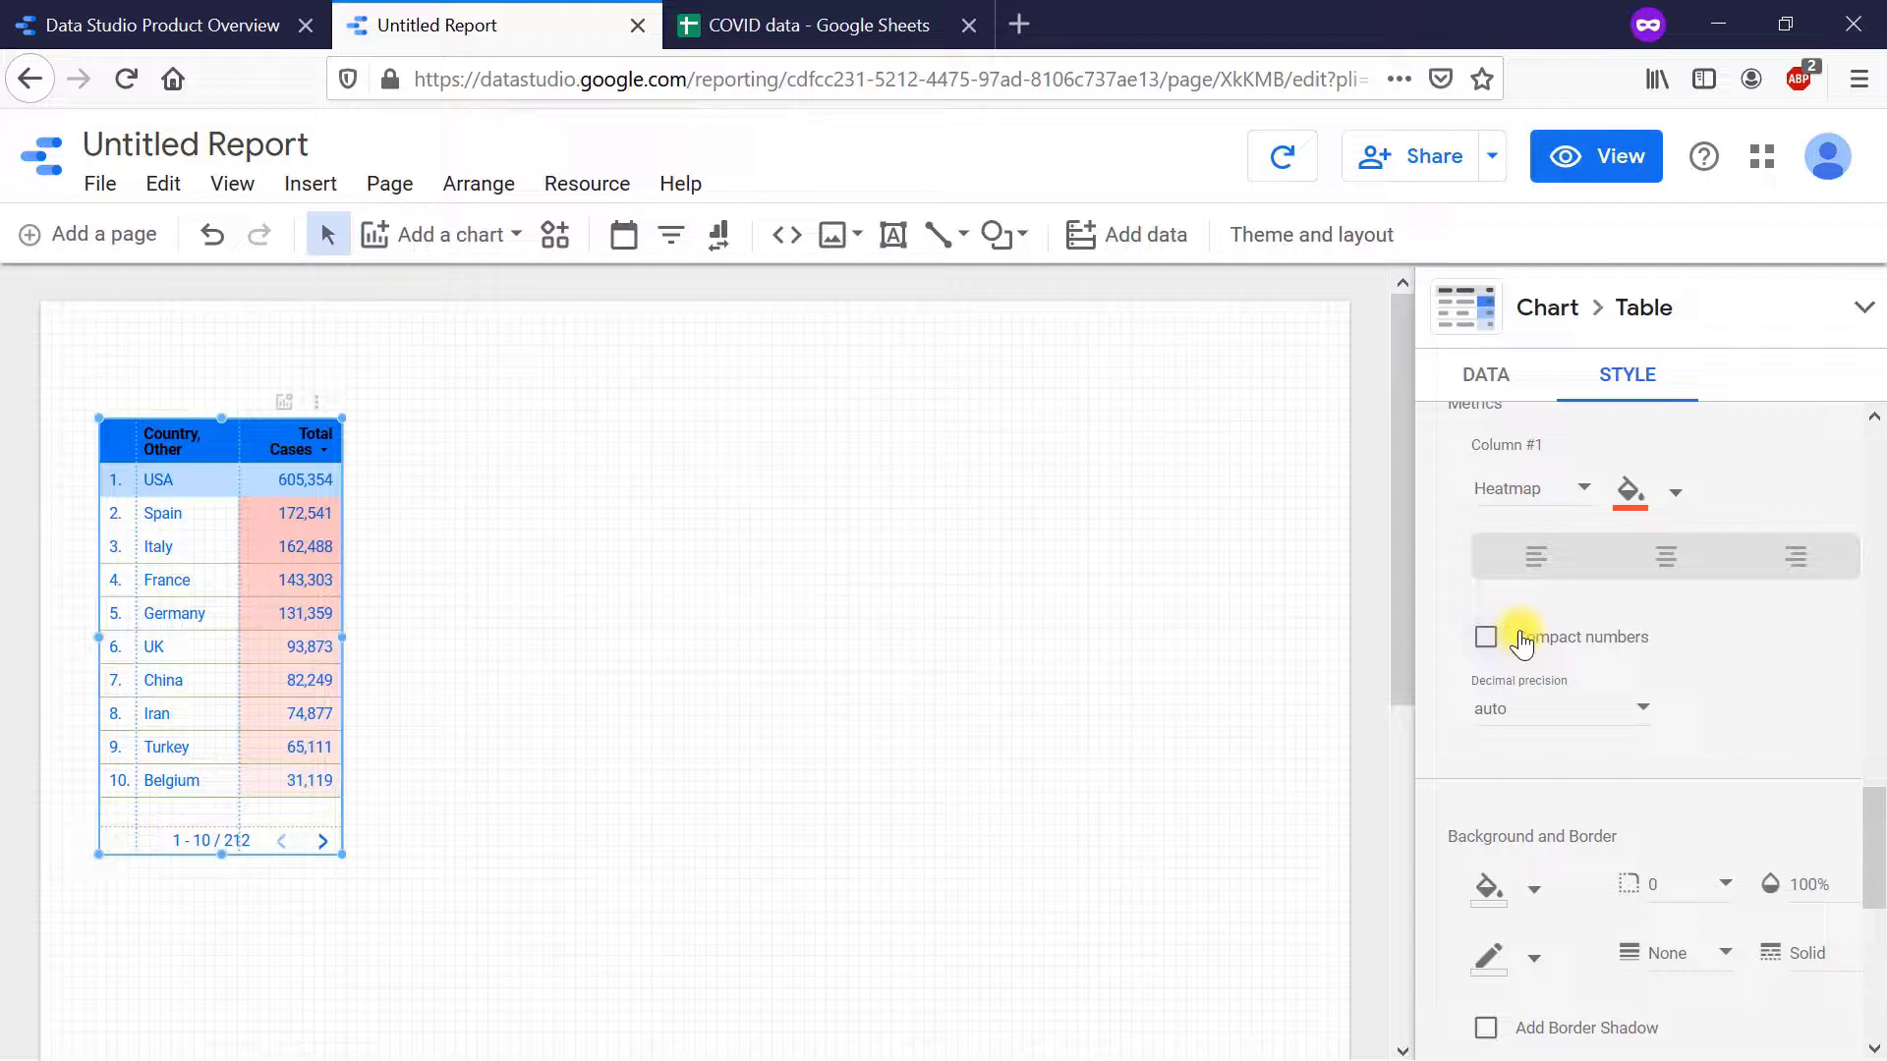
click(1636, 712)
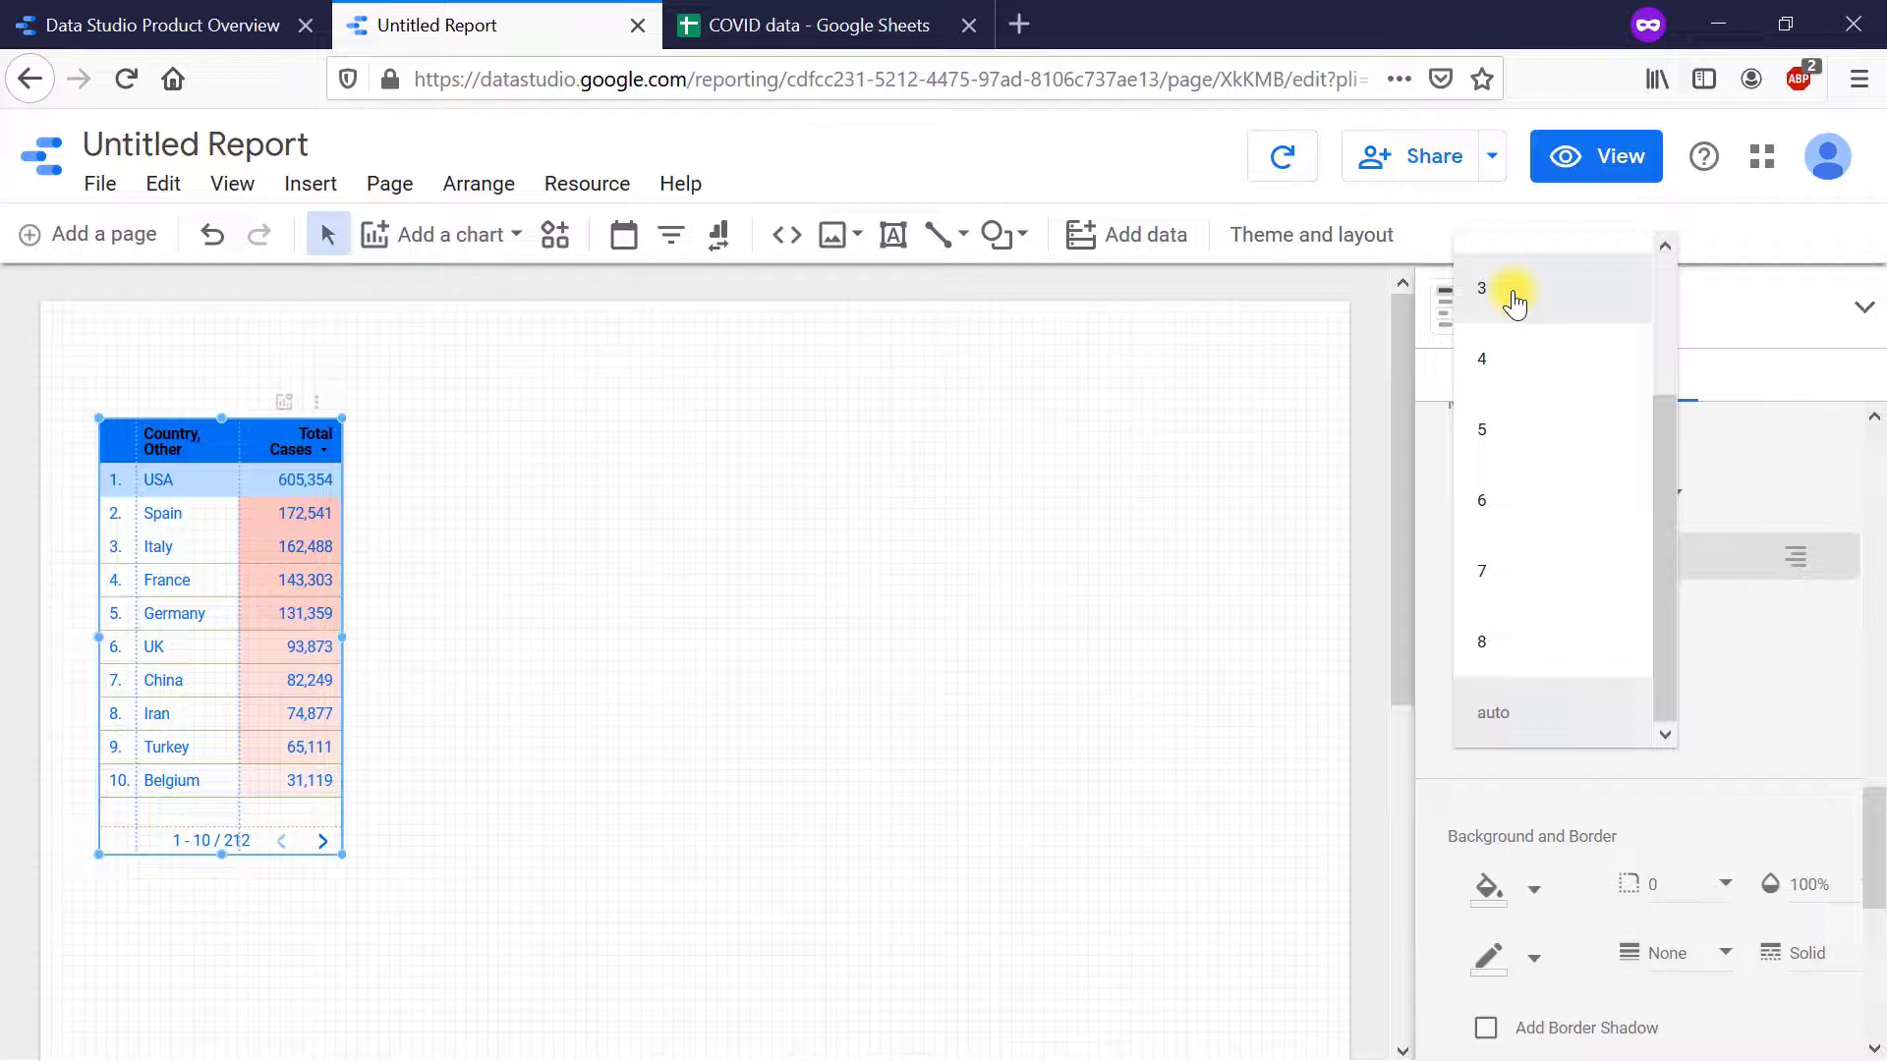
click(1553, 798)
- Look at the table's background color choices and leave the background and border settings as they are
scroll(1554, 798, down, 2)
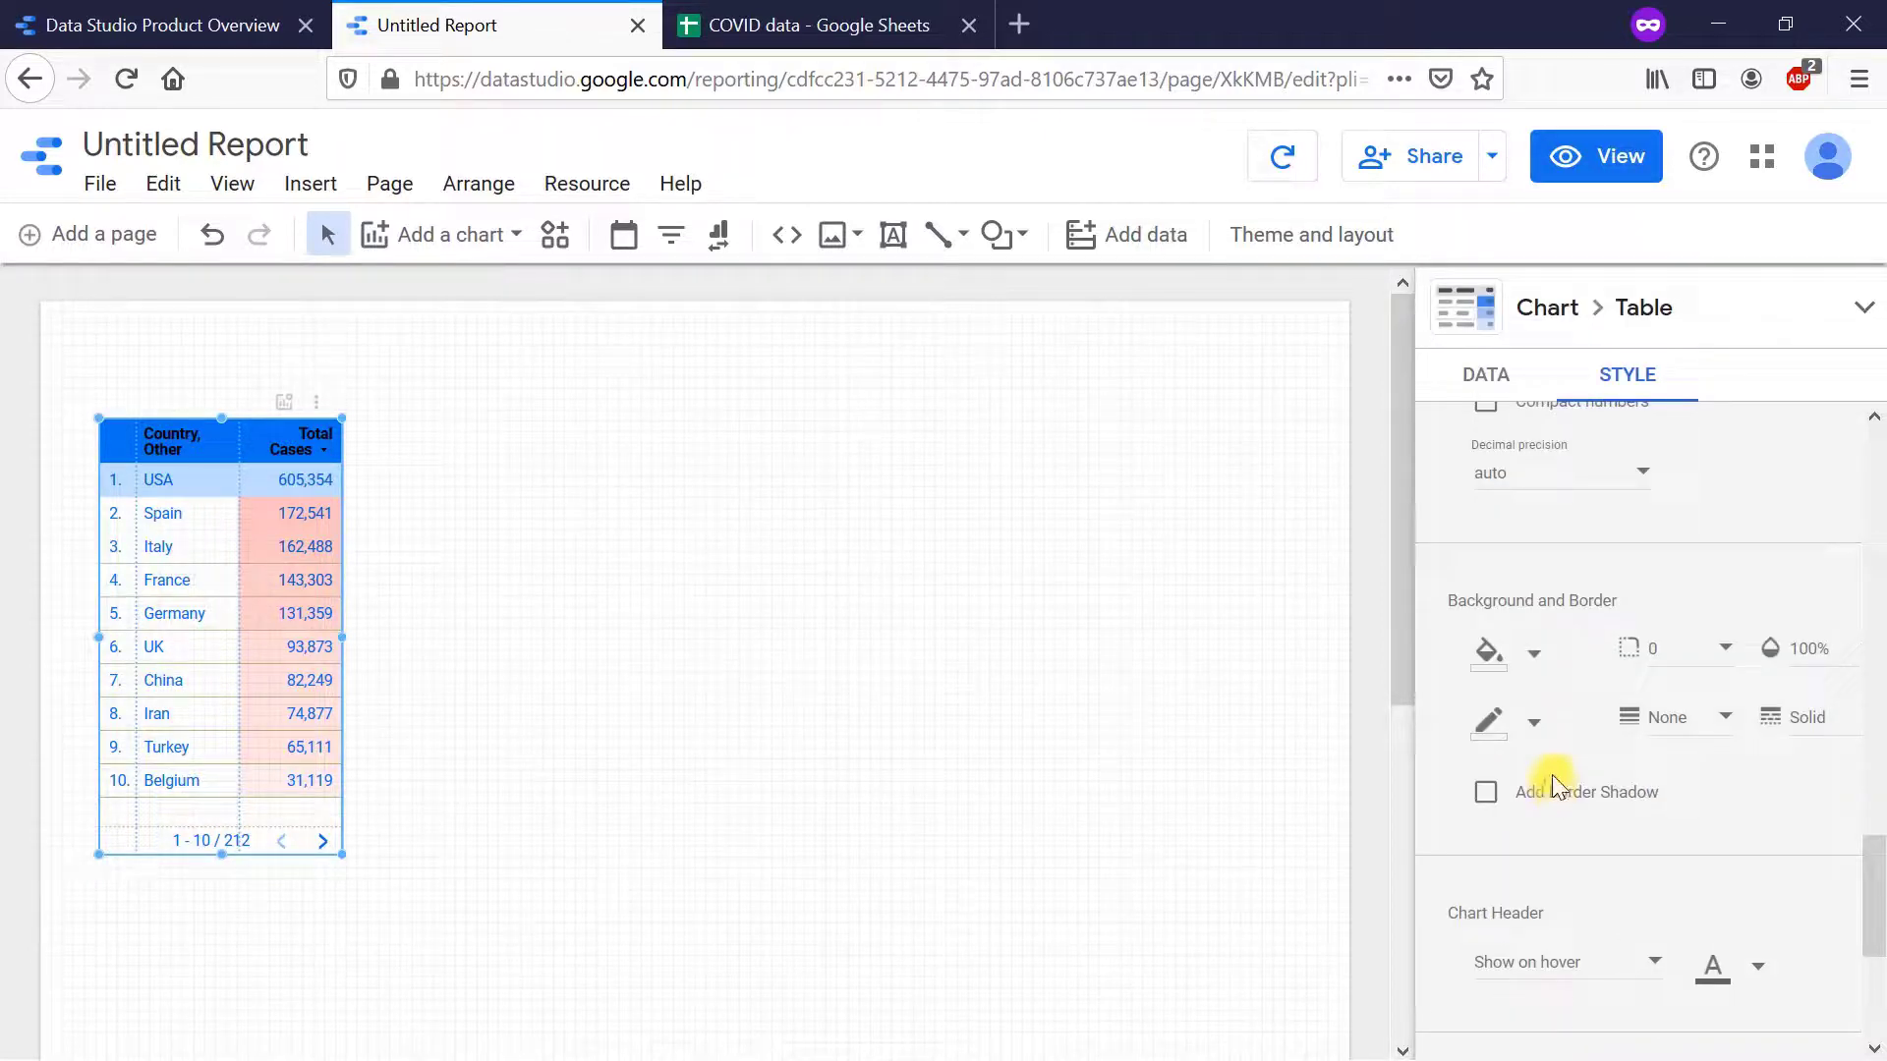
click(1537, 658)
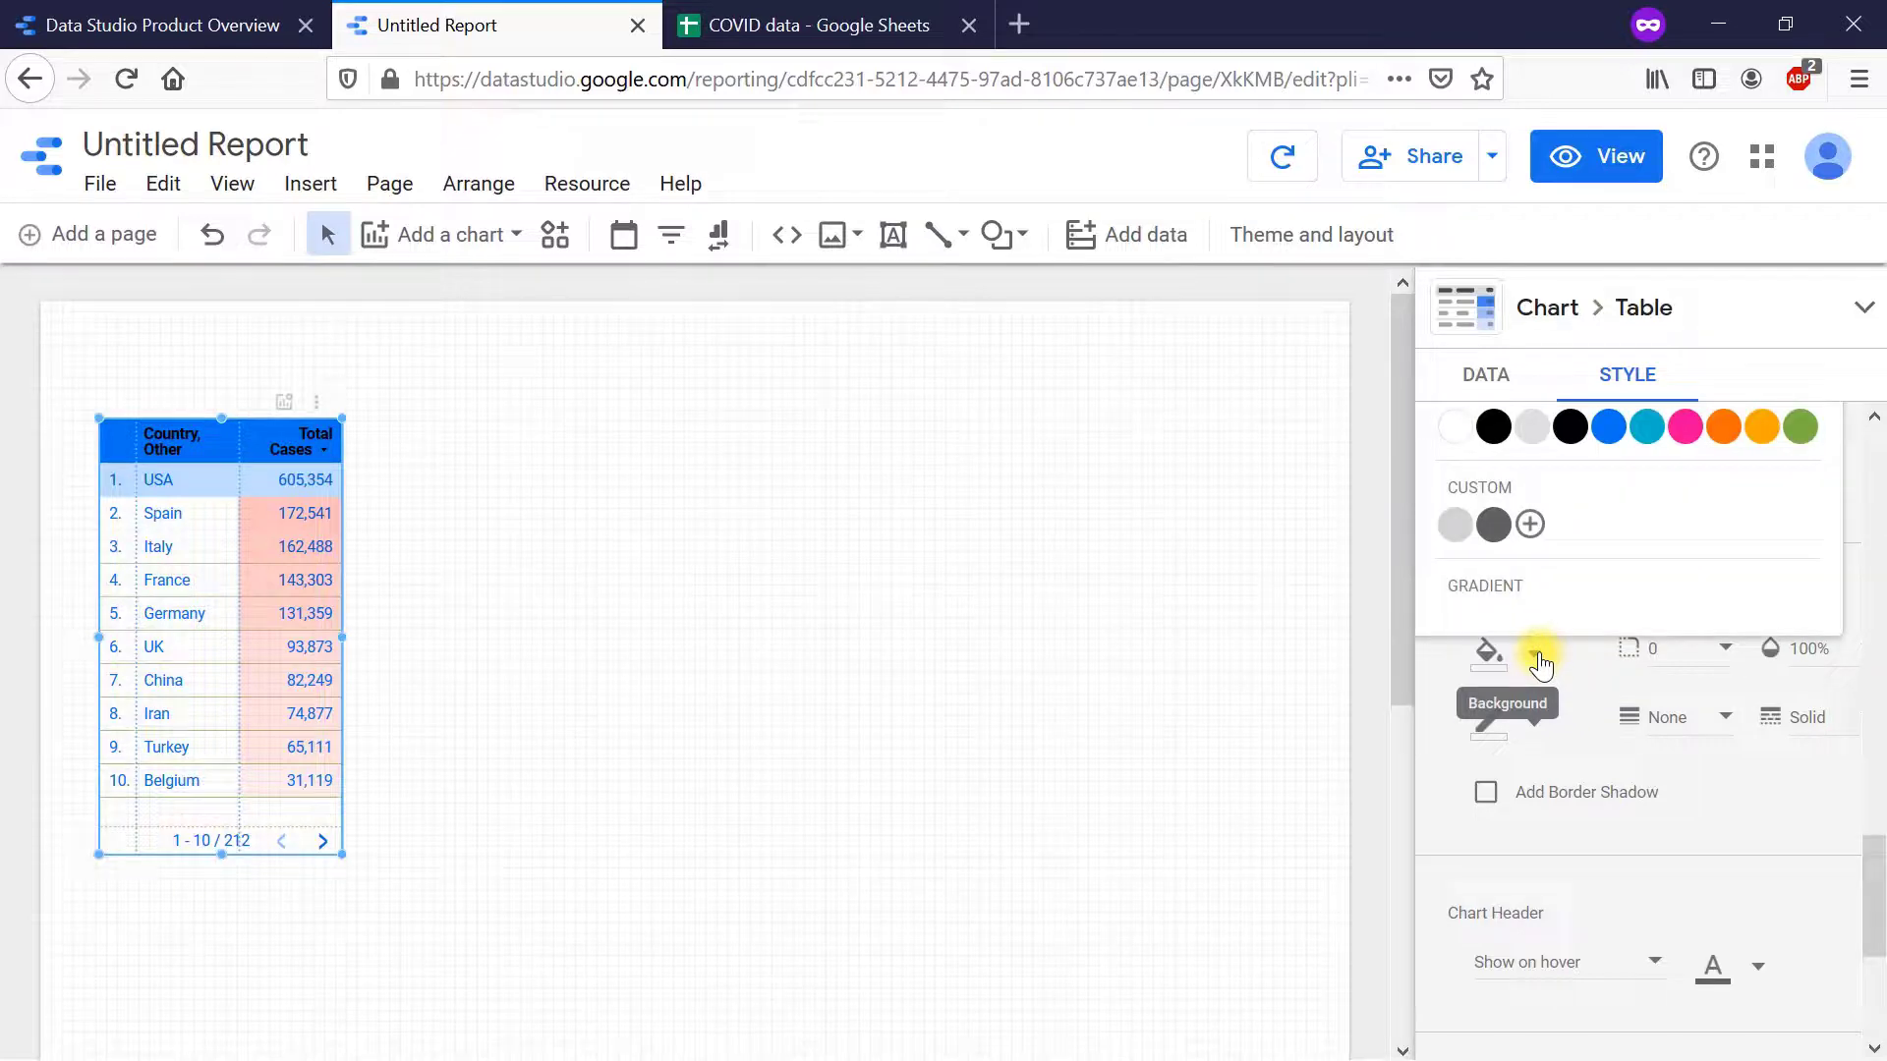
click(1577, 676)
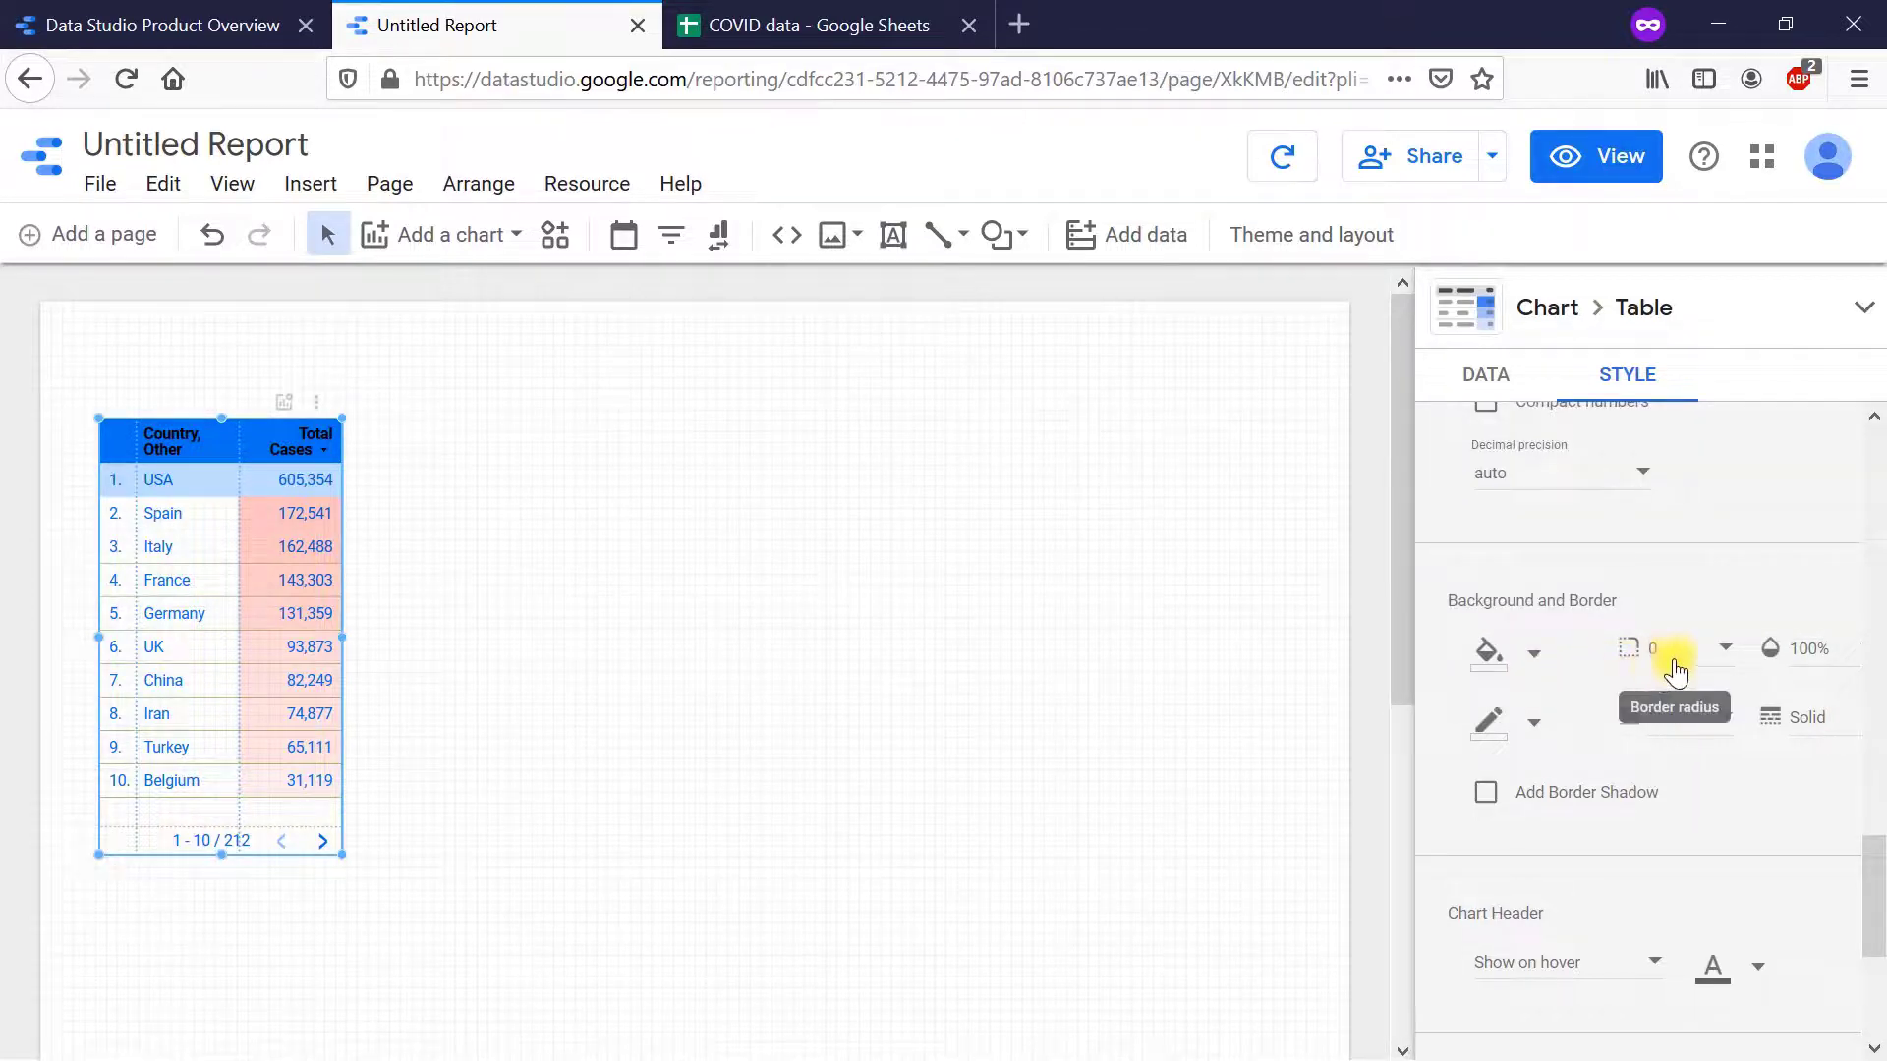
- Examine the table's chart header display options and font color choices, keeping Show on hover
scroll(1692, 782, down, 2)
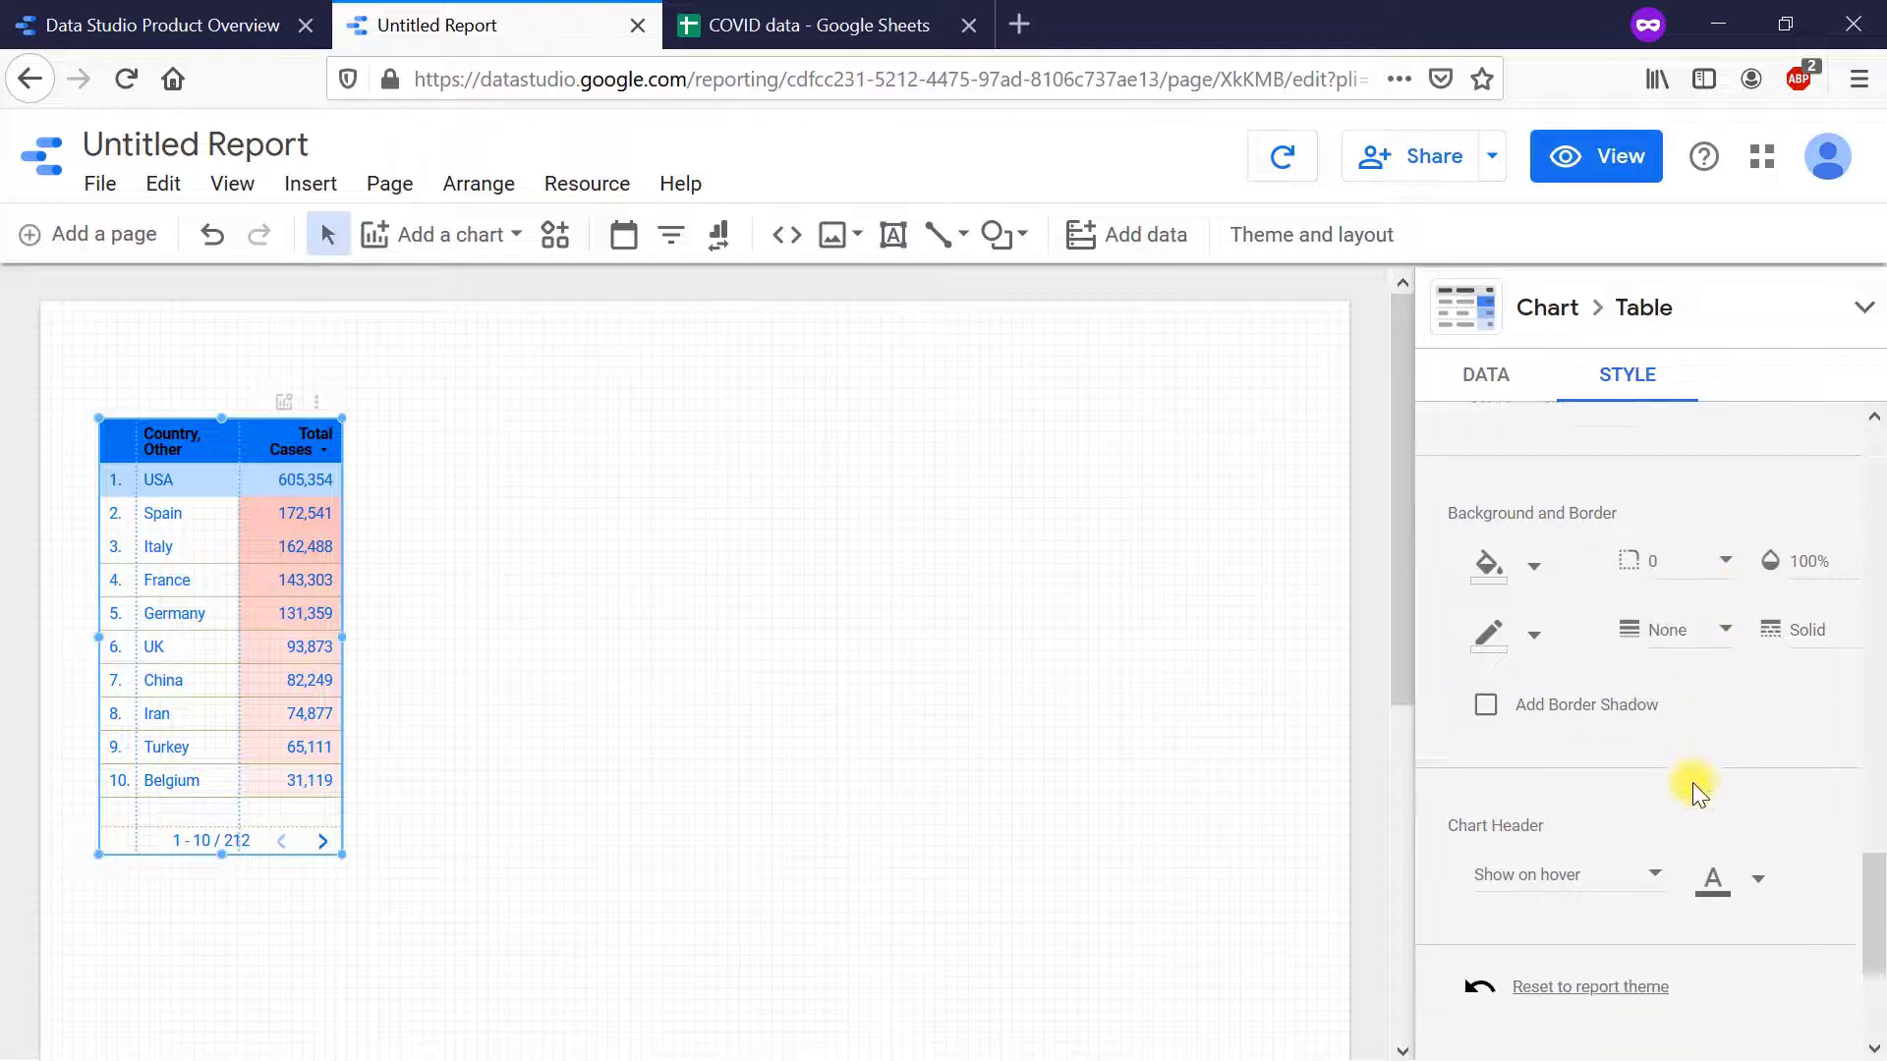
scroll(1692, 782, down, 2)
scroll(1692, 782, down, 2)
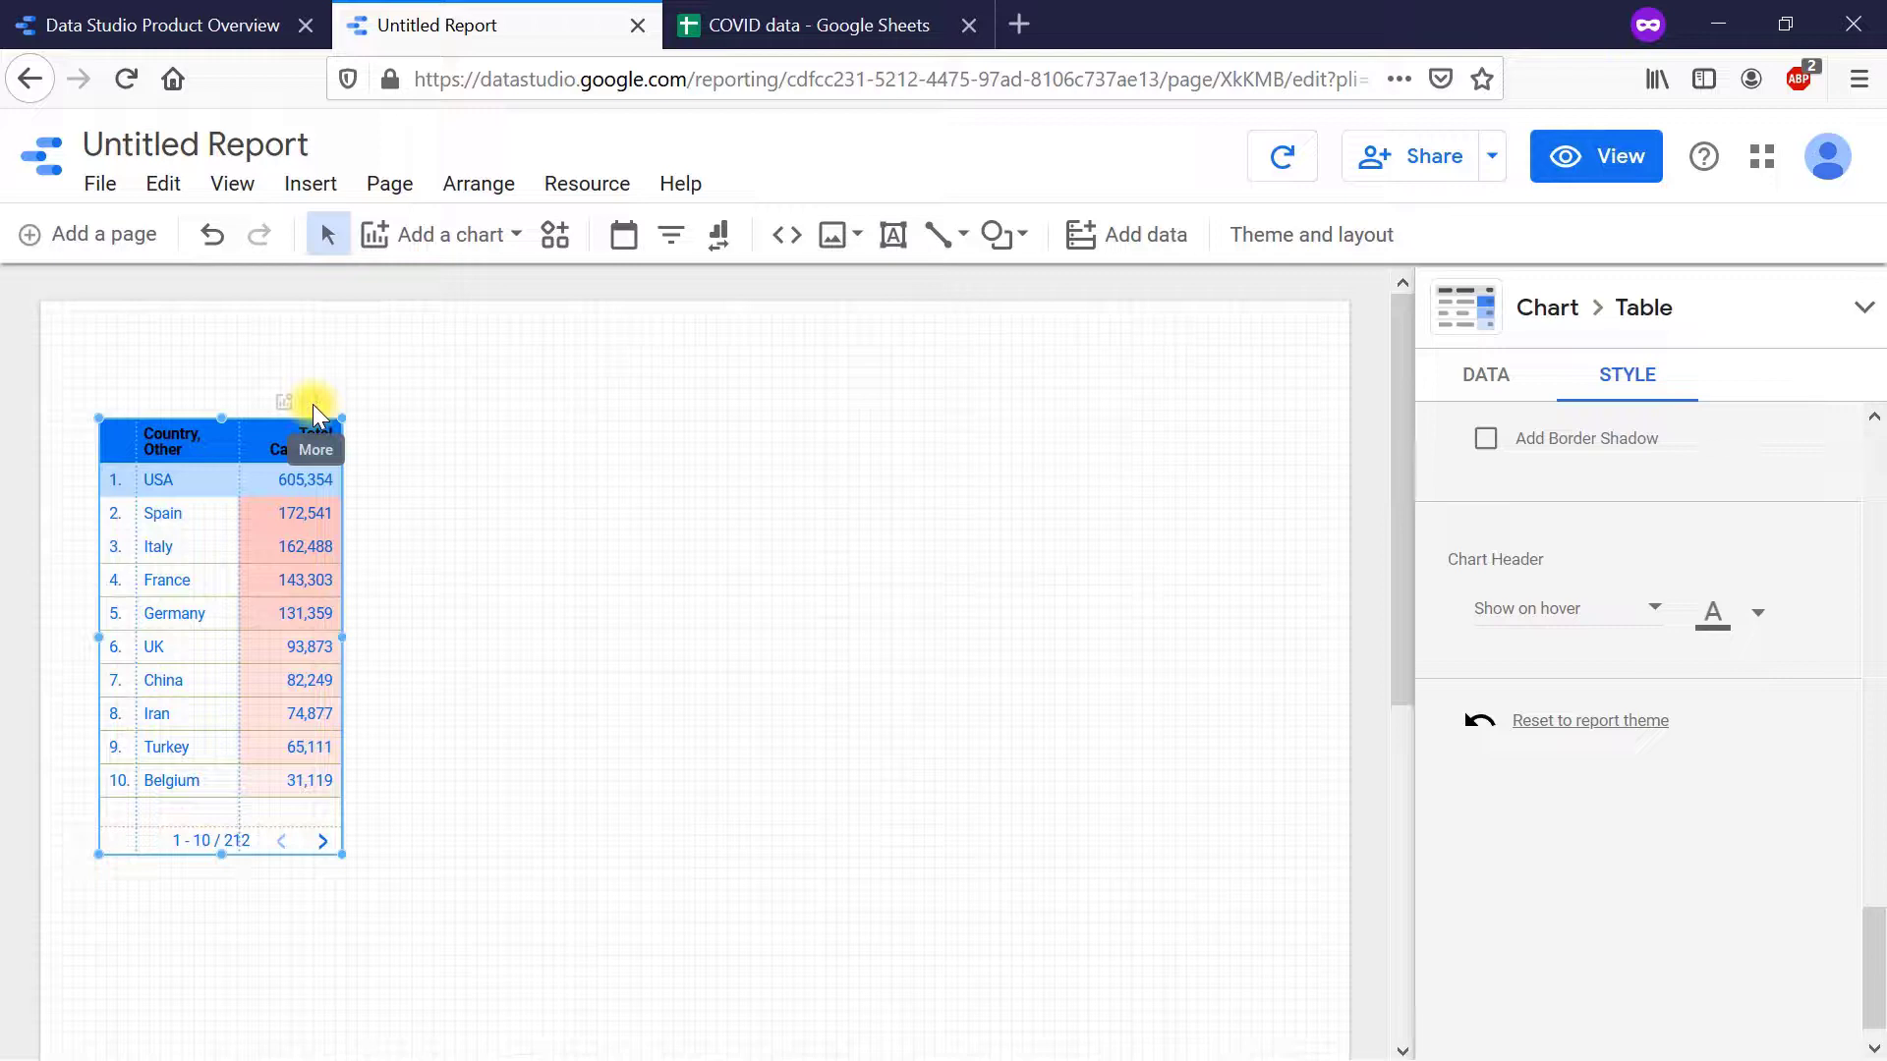
click(1654, 613)
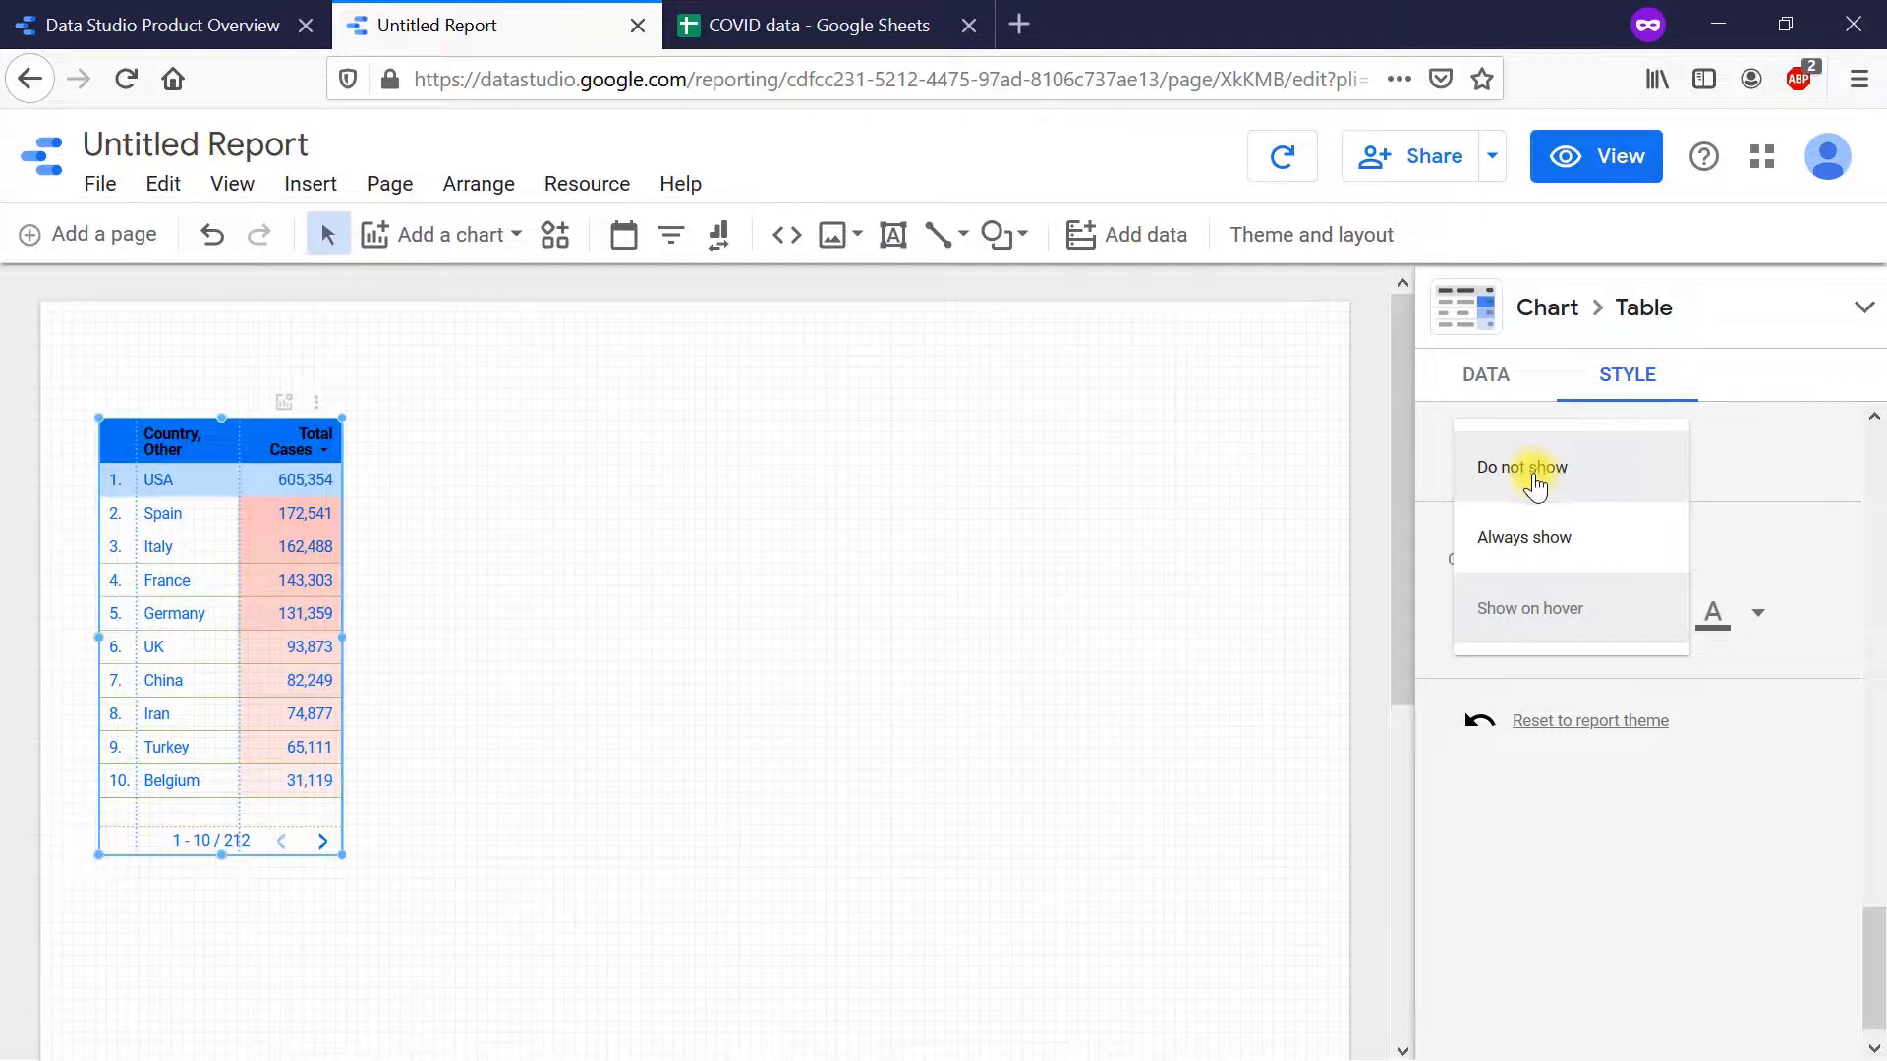
click(1545, 629)
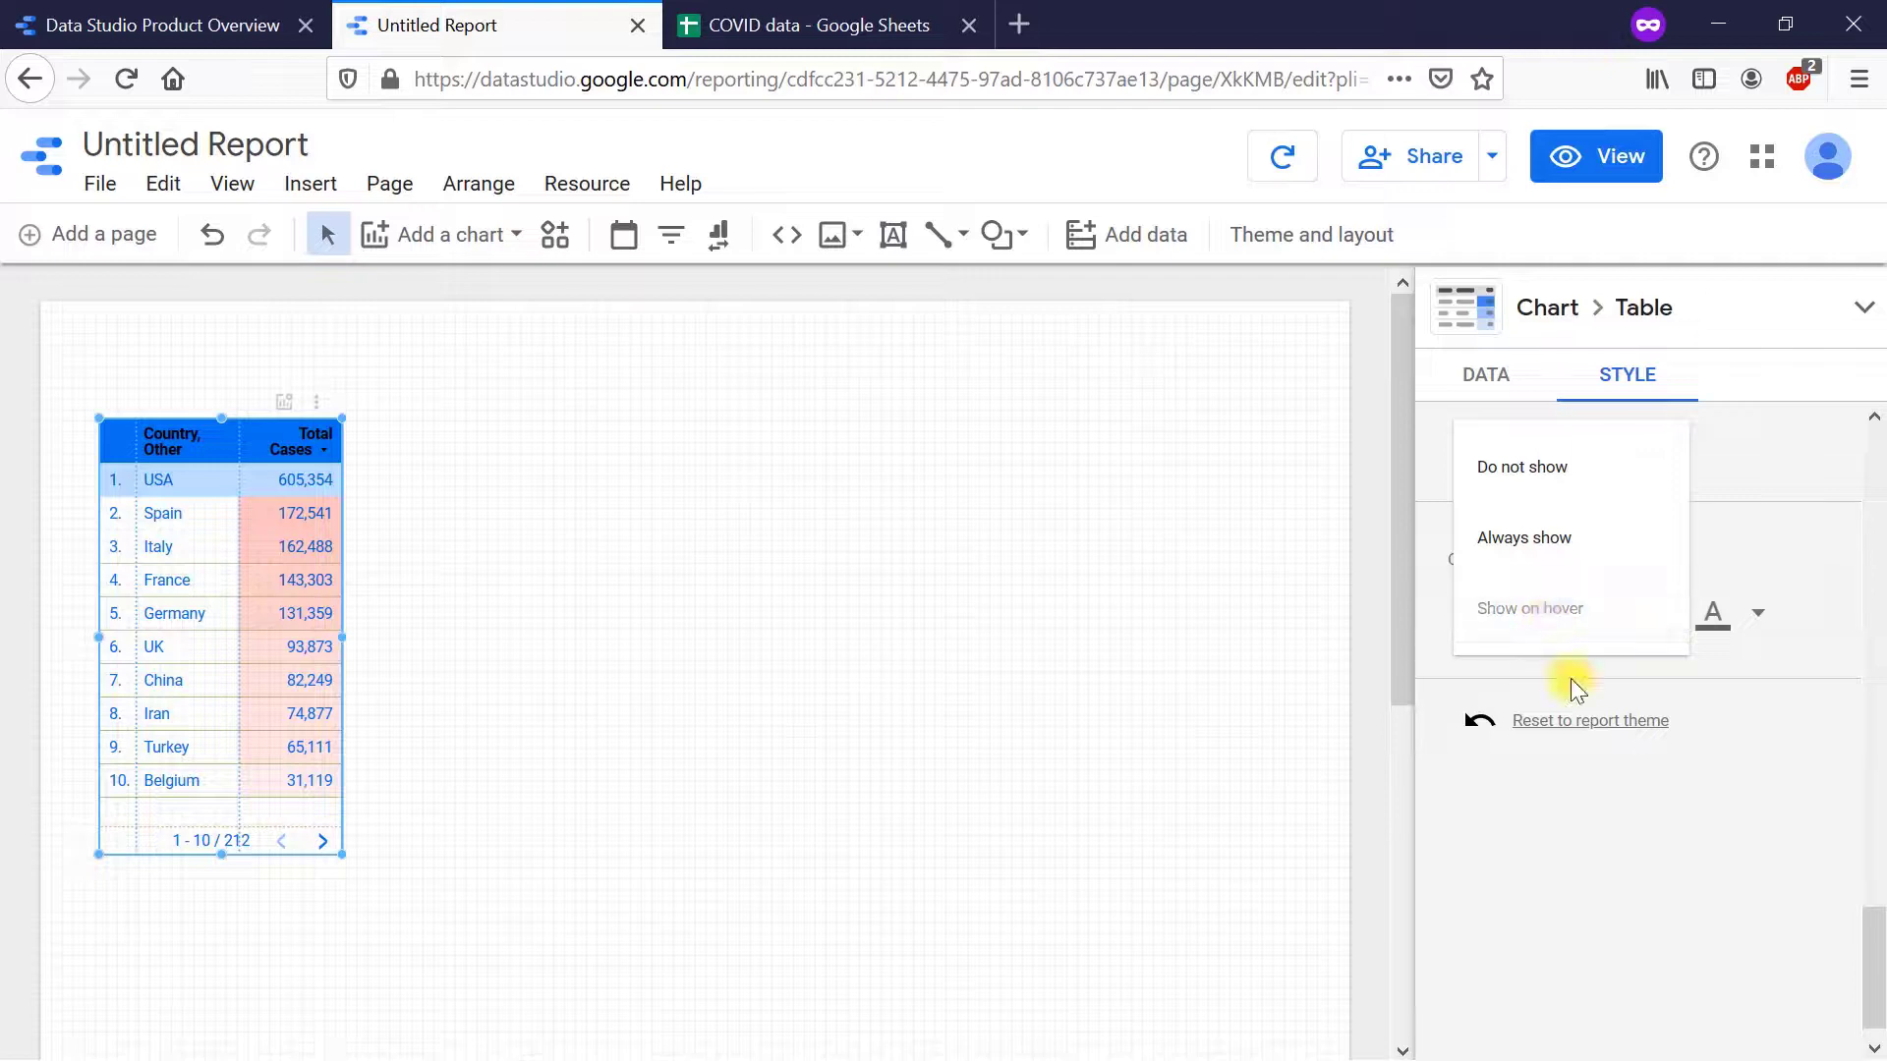
click(1759, 617)
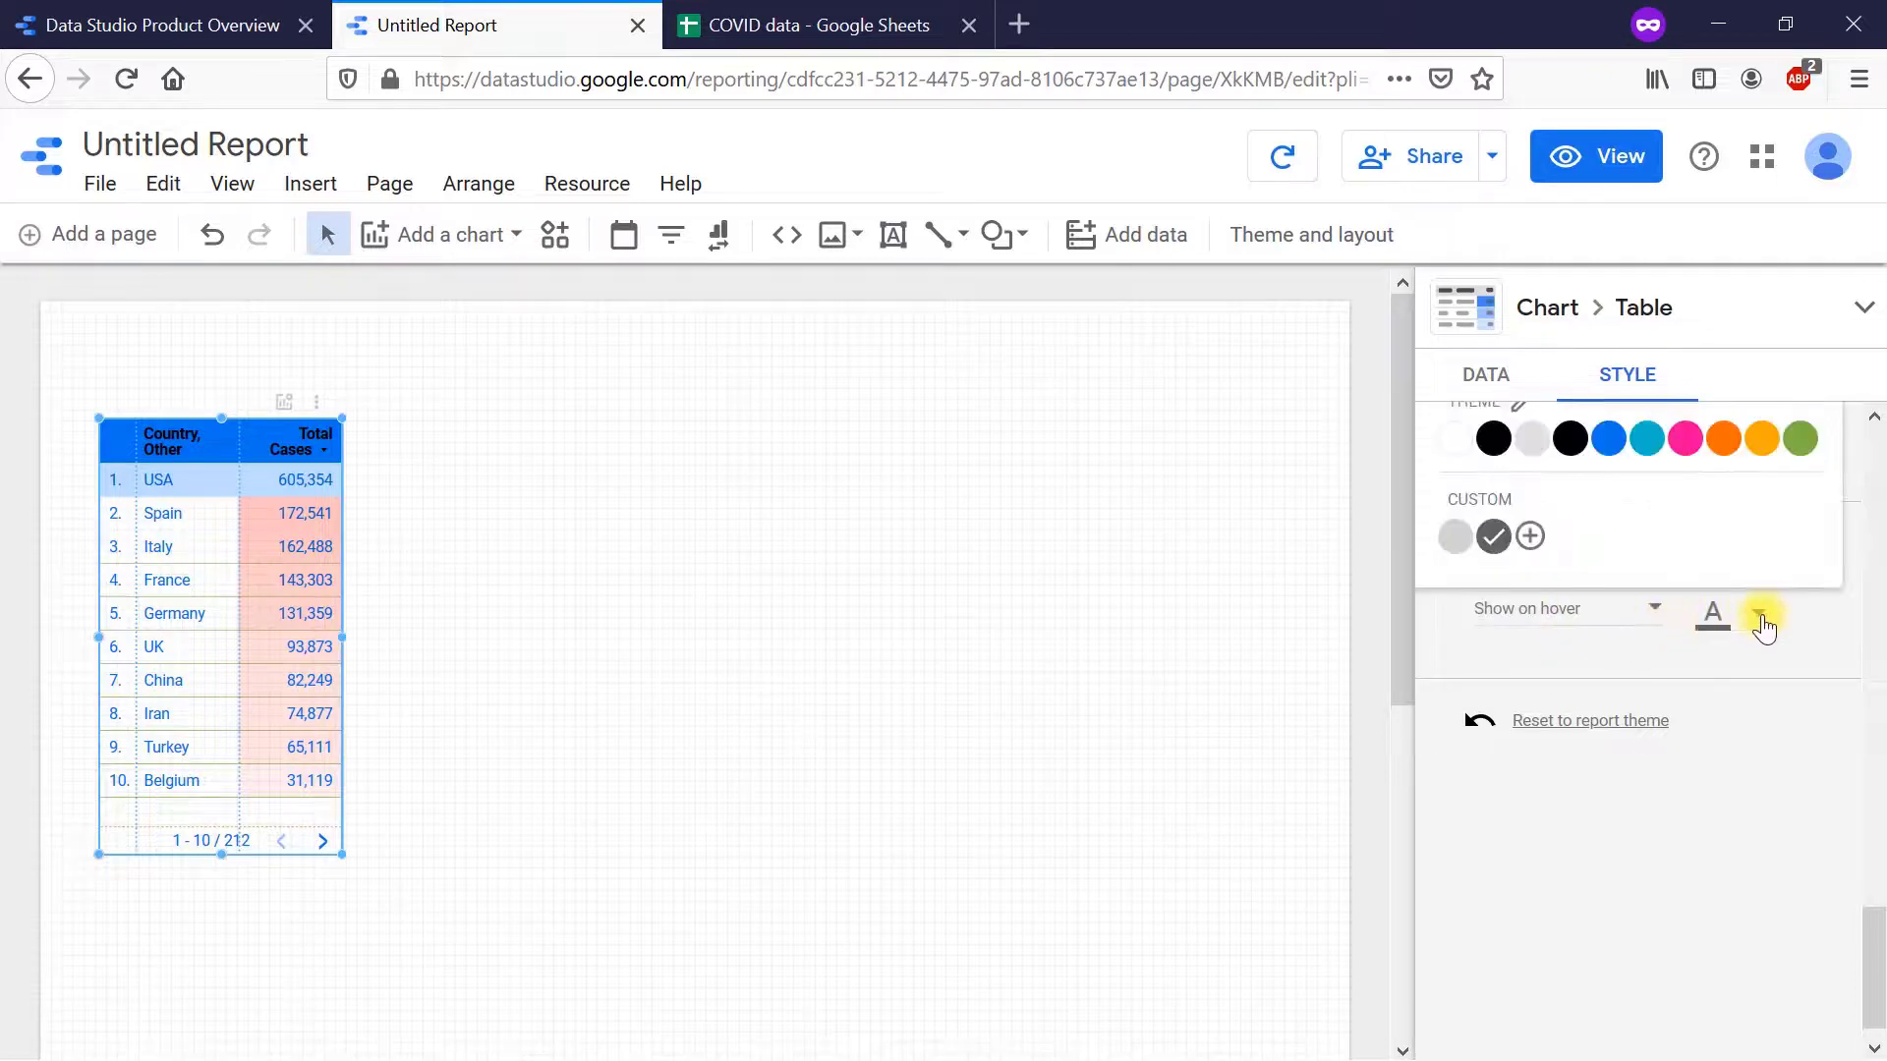
scroll(1759, 617, up, 1)
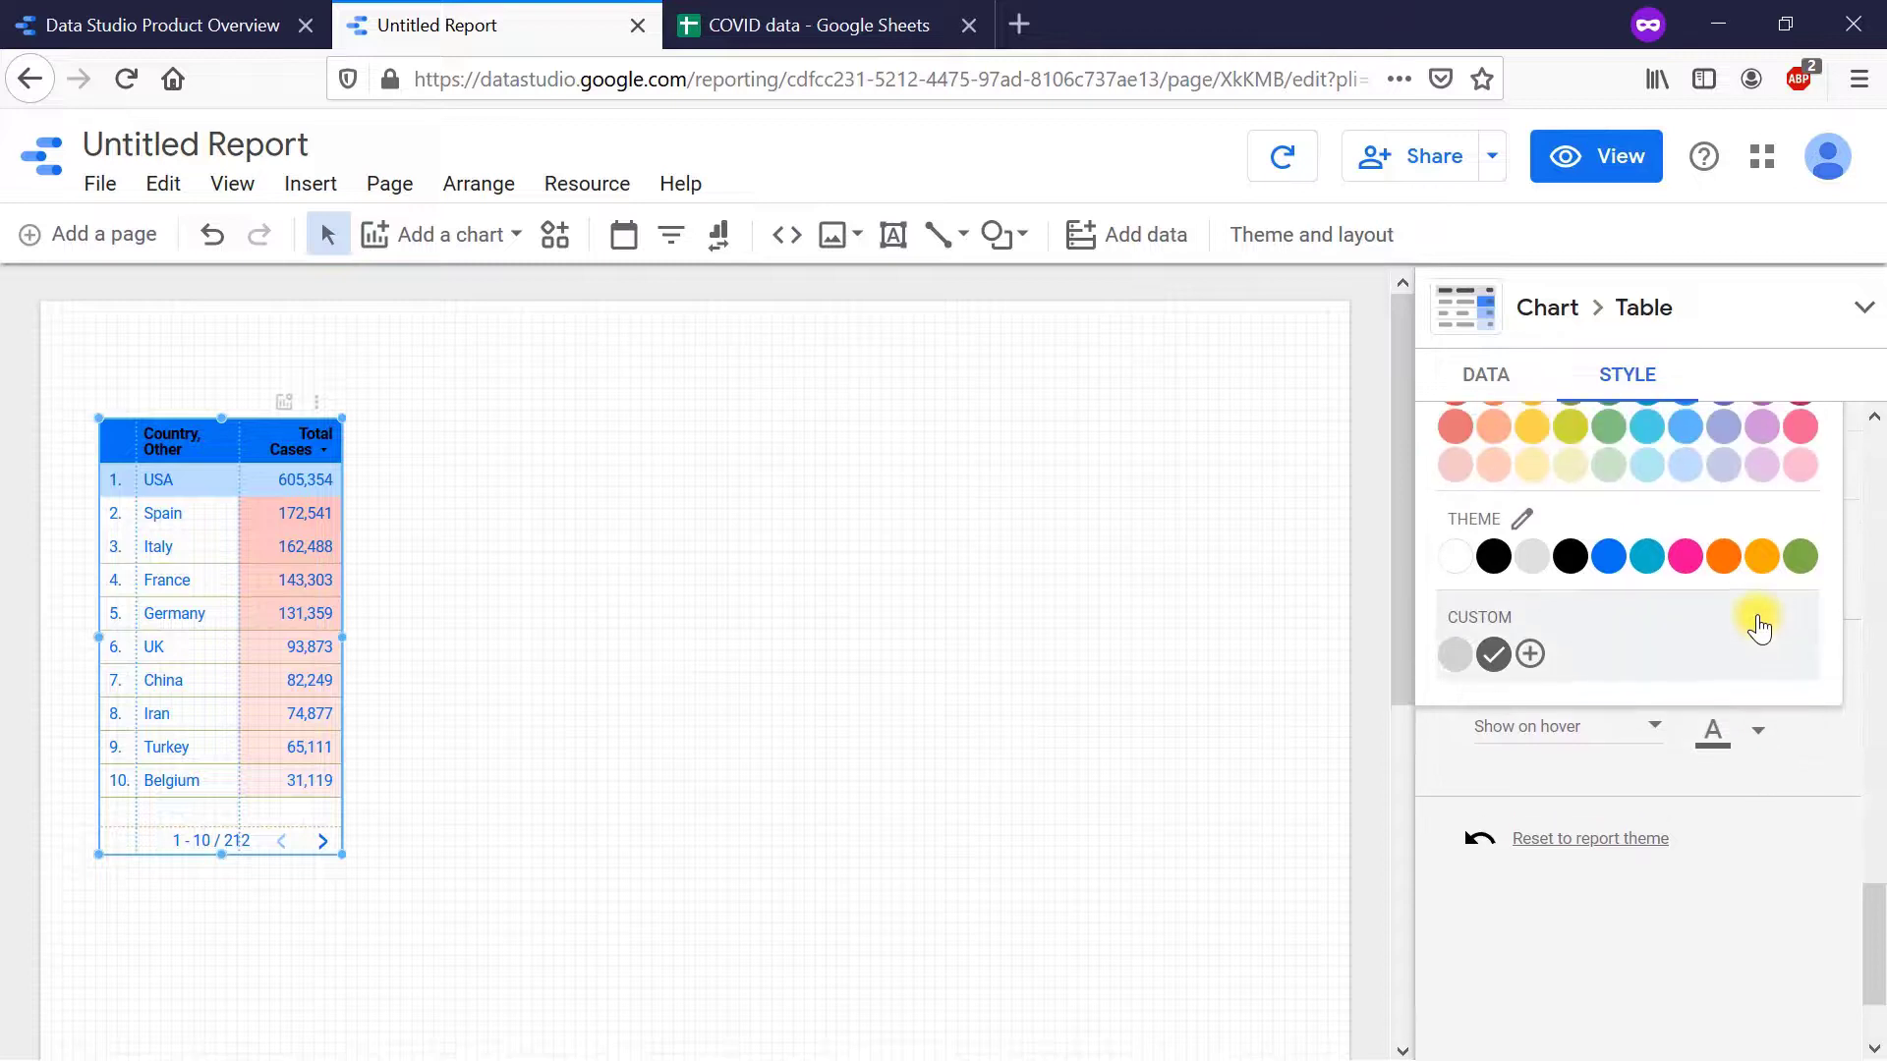
click(1789, 785)
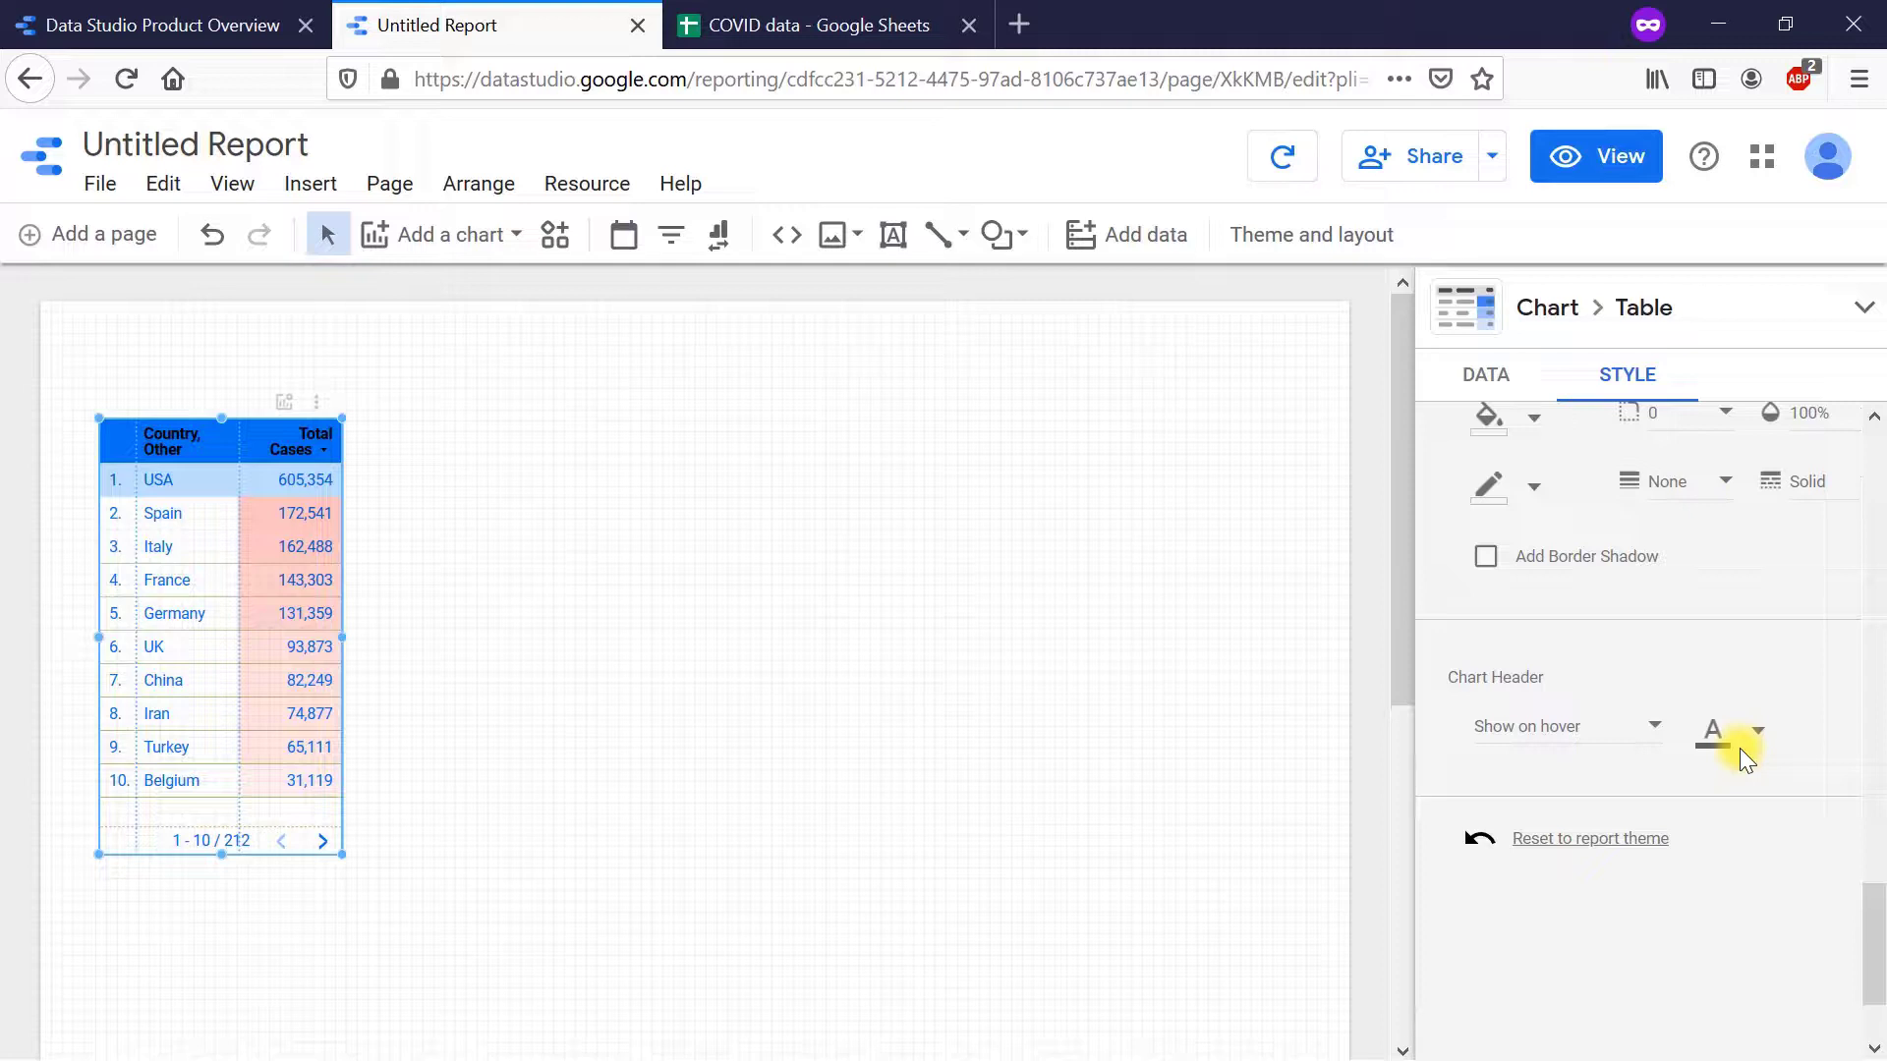
- Switch the report from editing to view mode to preview the styled table
scroll(1739, 747, up, 4)
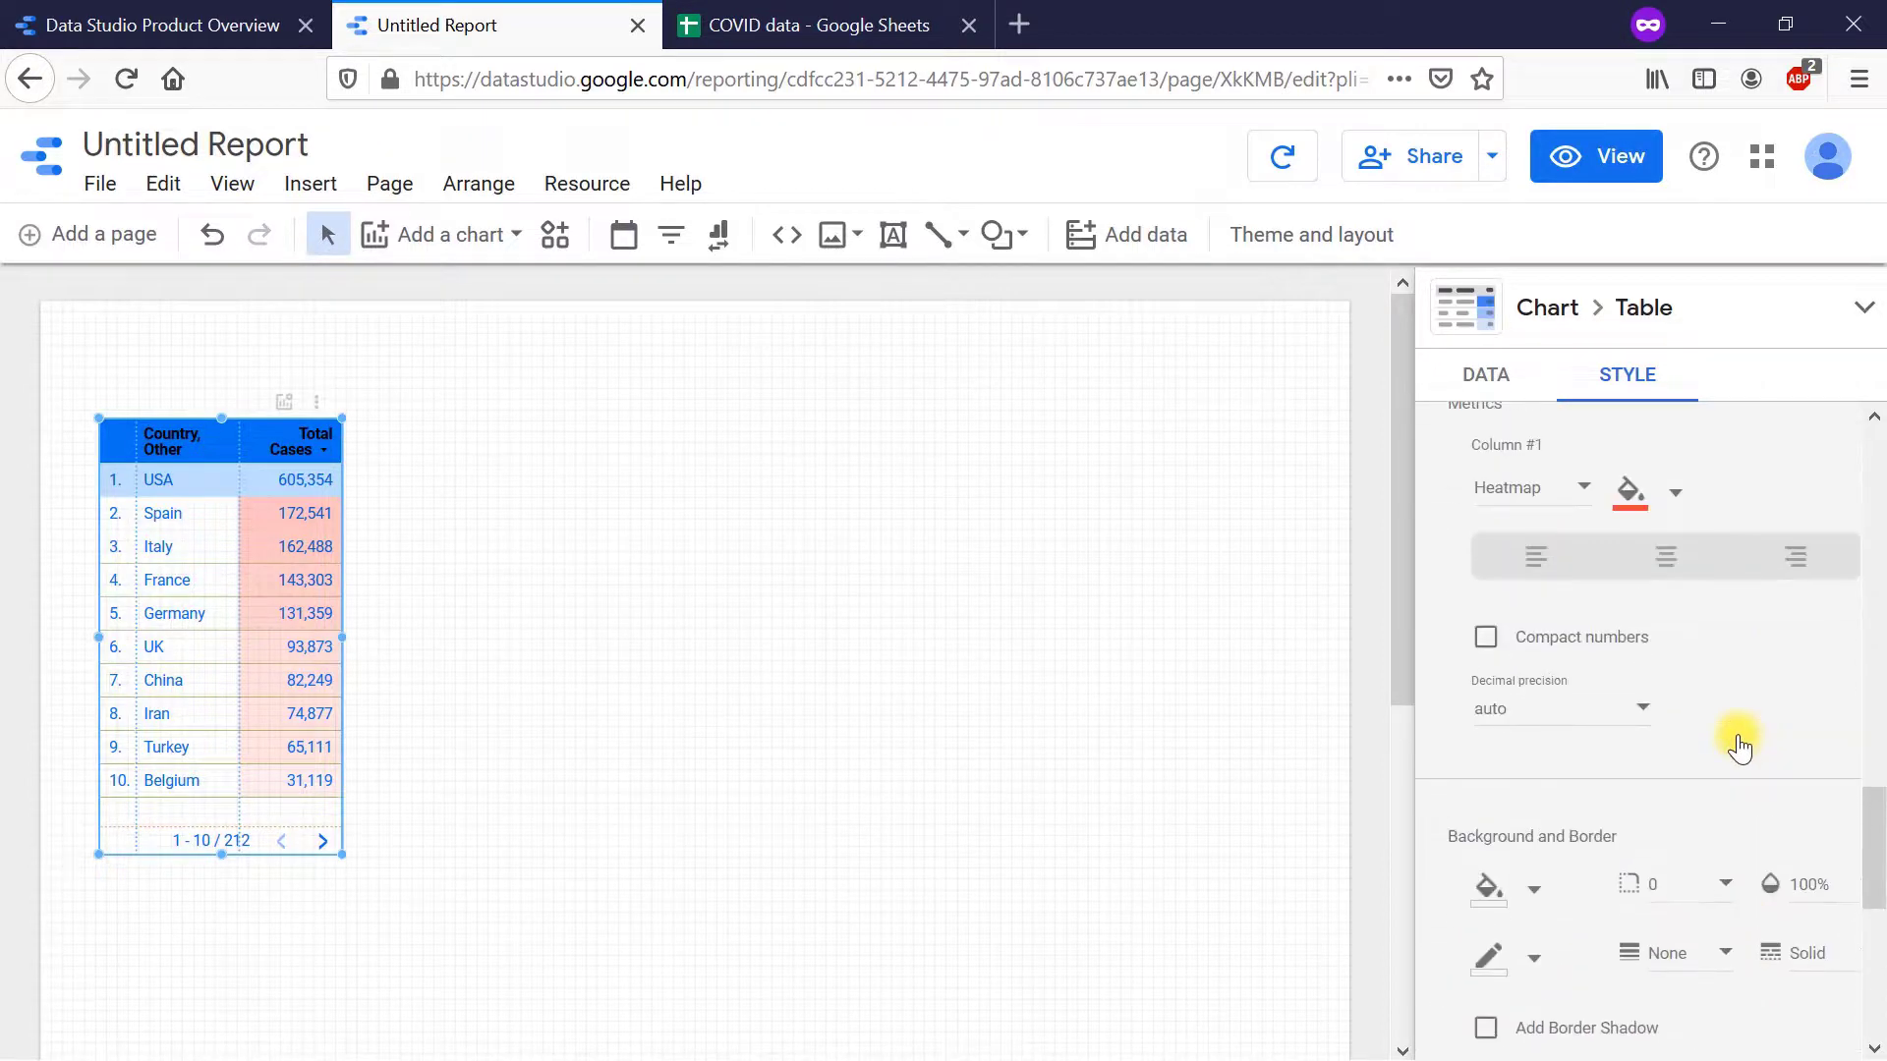
scroll(1737, 737, up, 12)
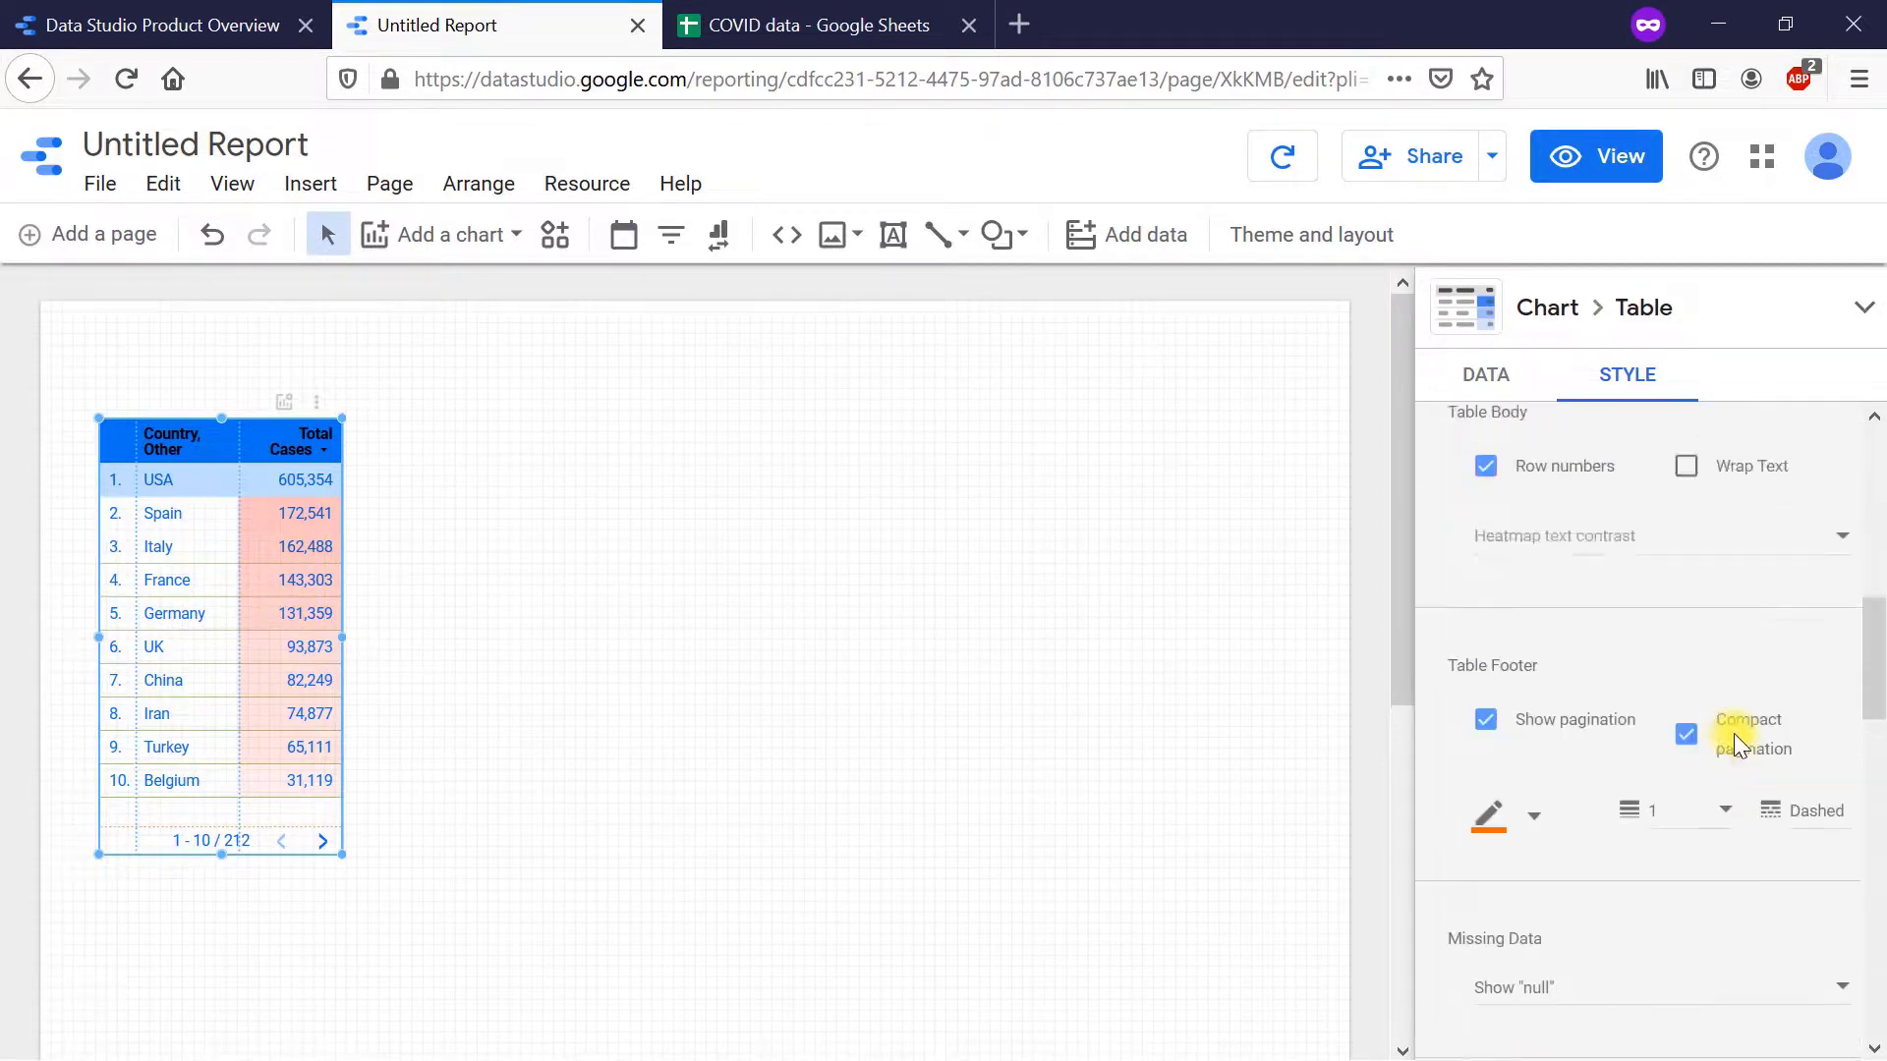
scroll(1733, 733, up, 4)
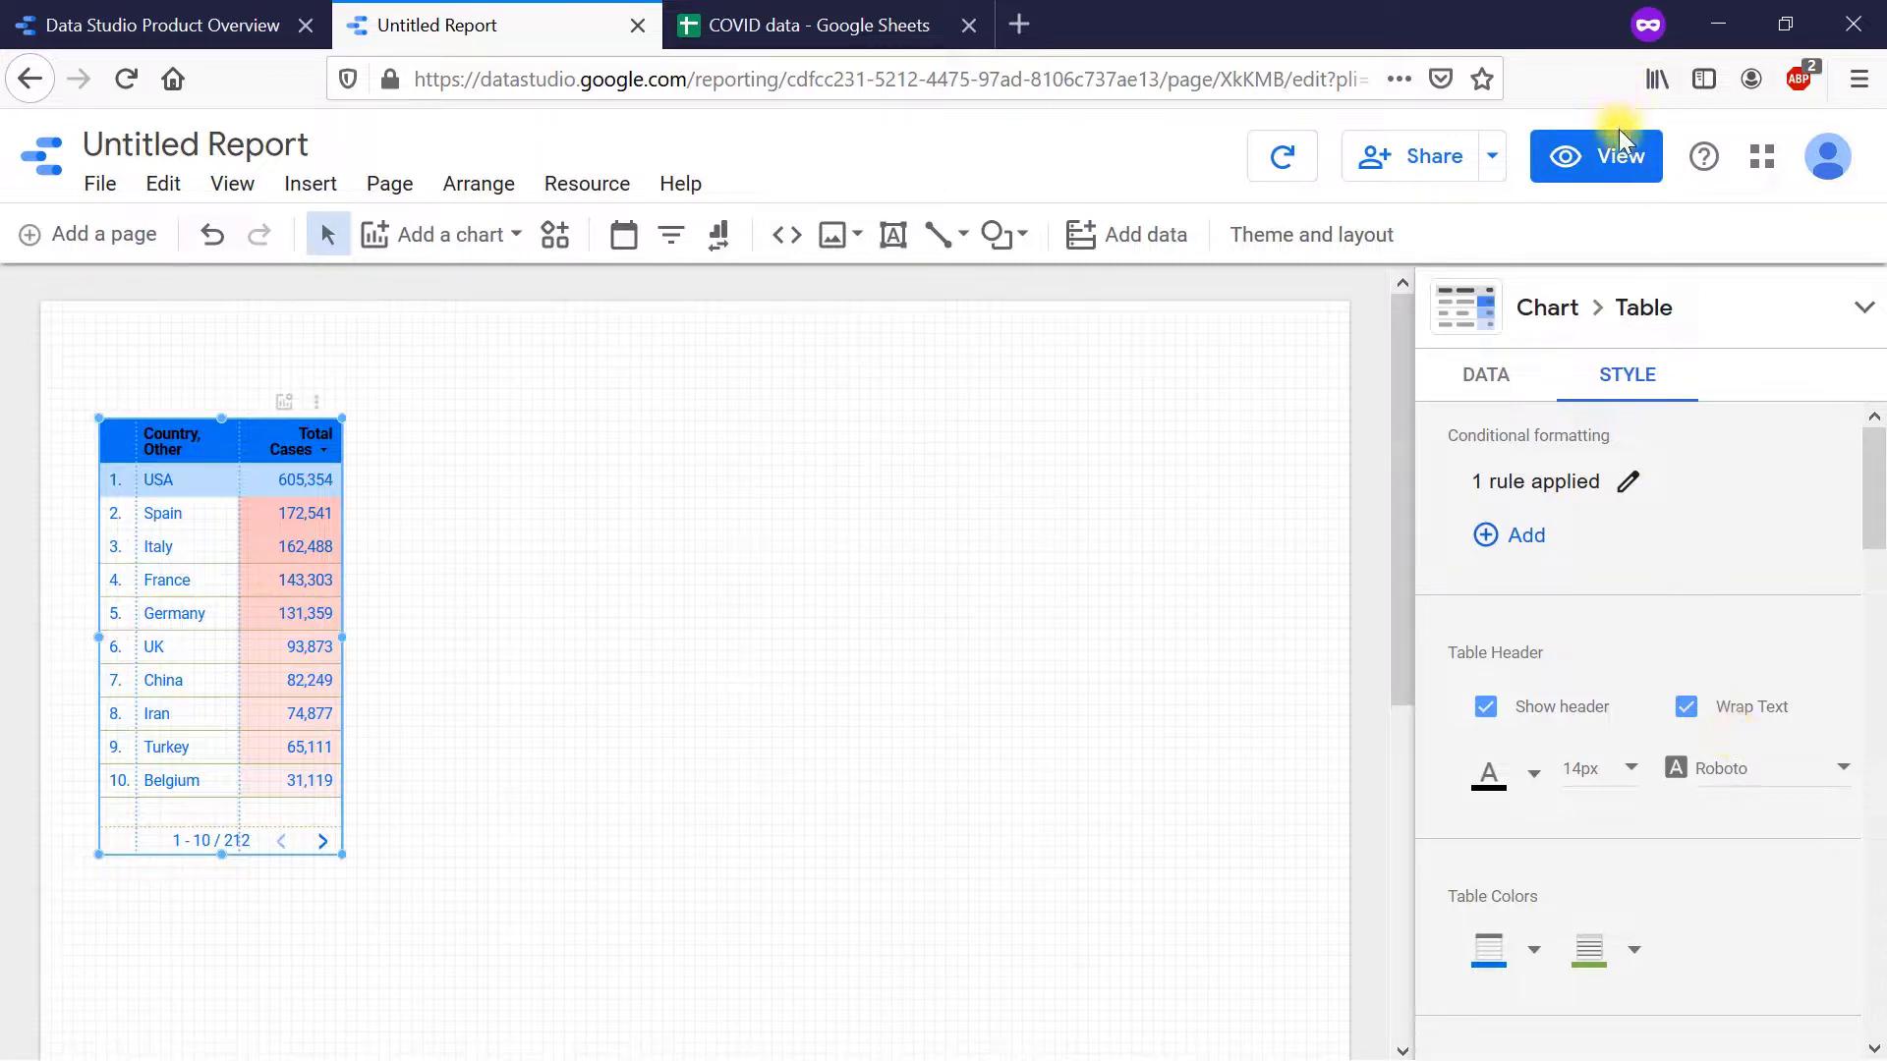
click(1619, 172)
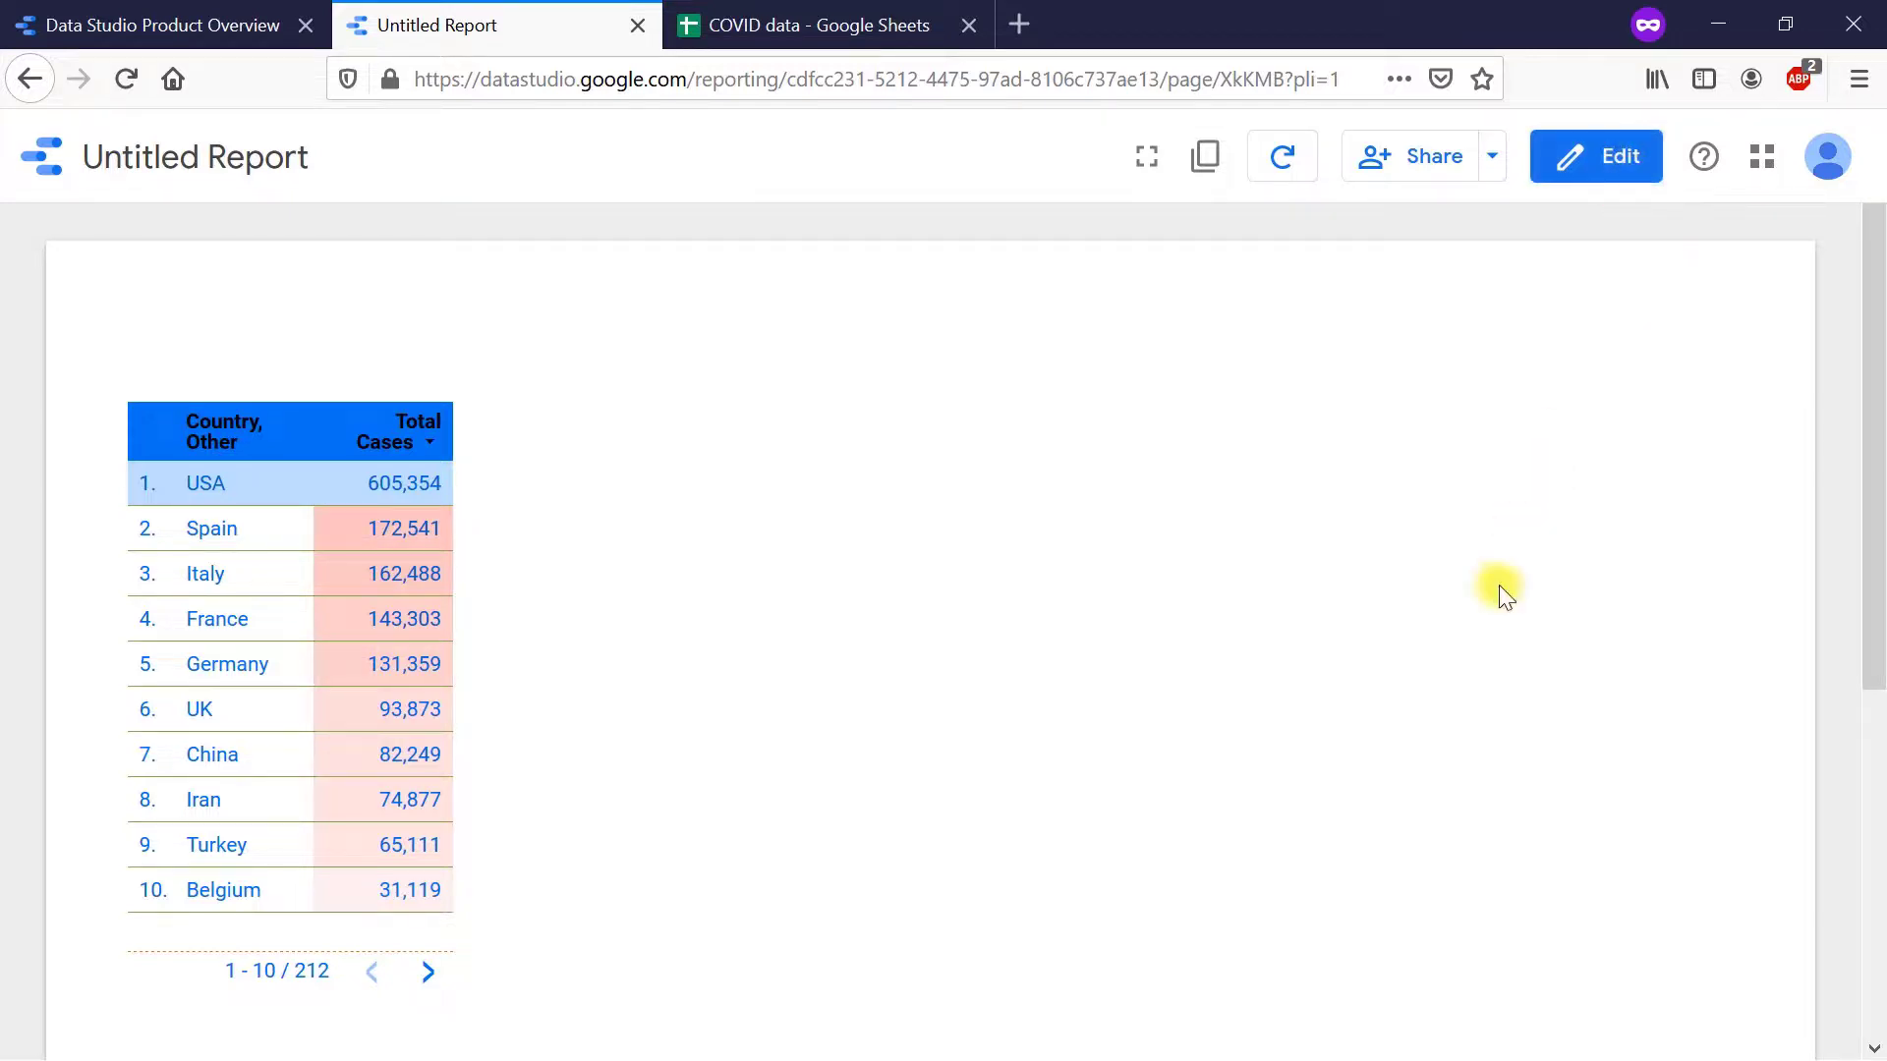
- Page forward through the table's rows up to 41 - 50 and back to rows 11 - 20
click(427, 976)
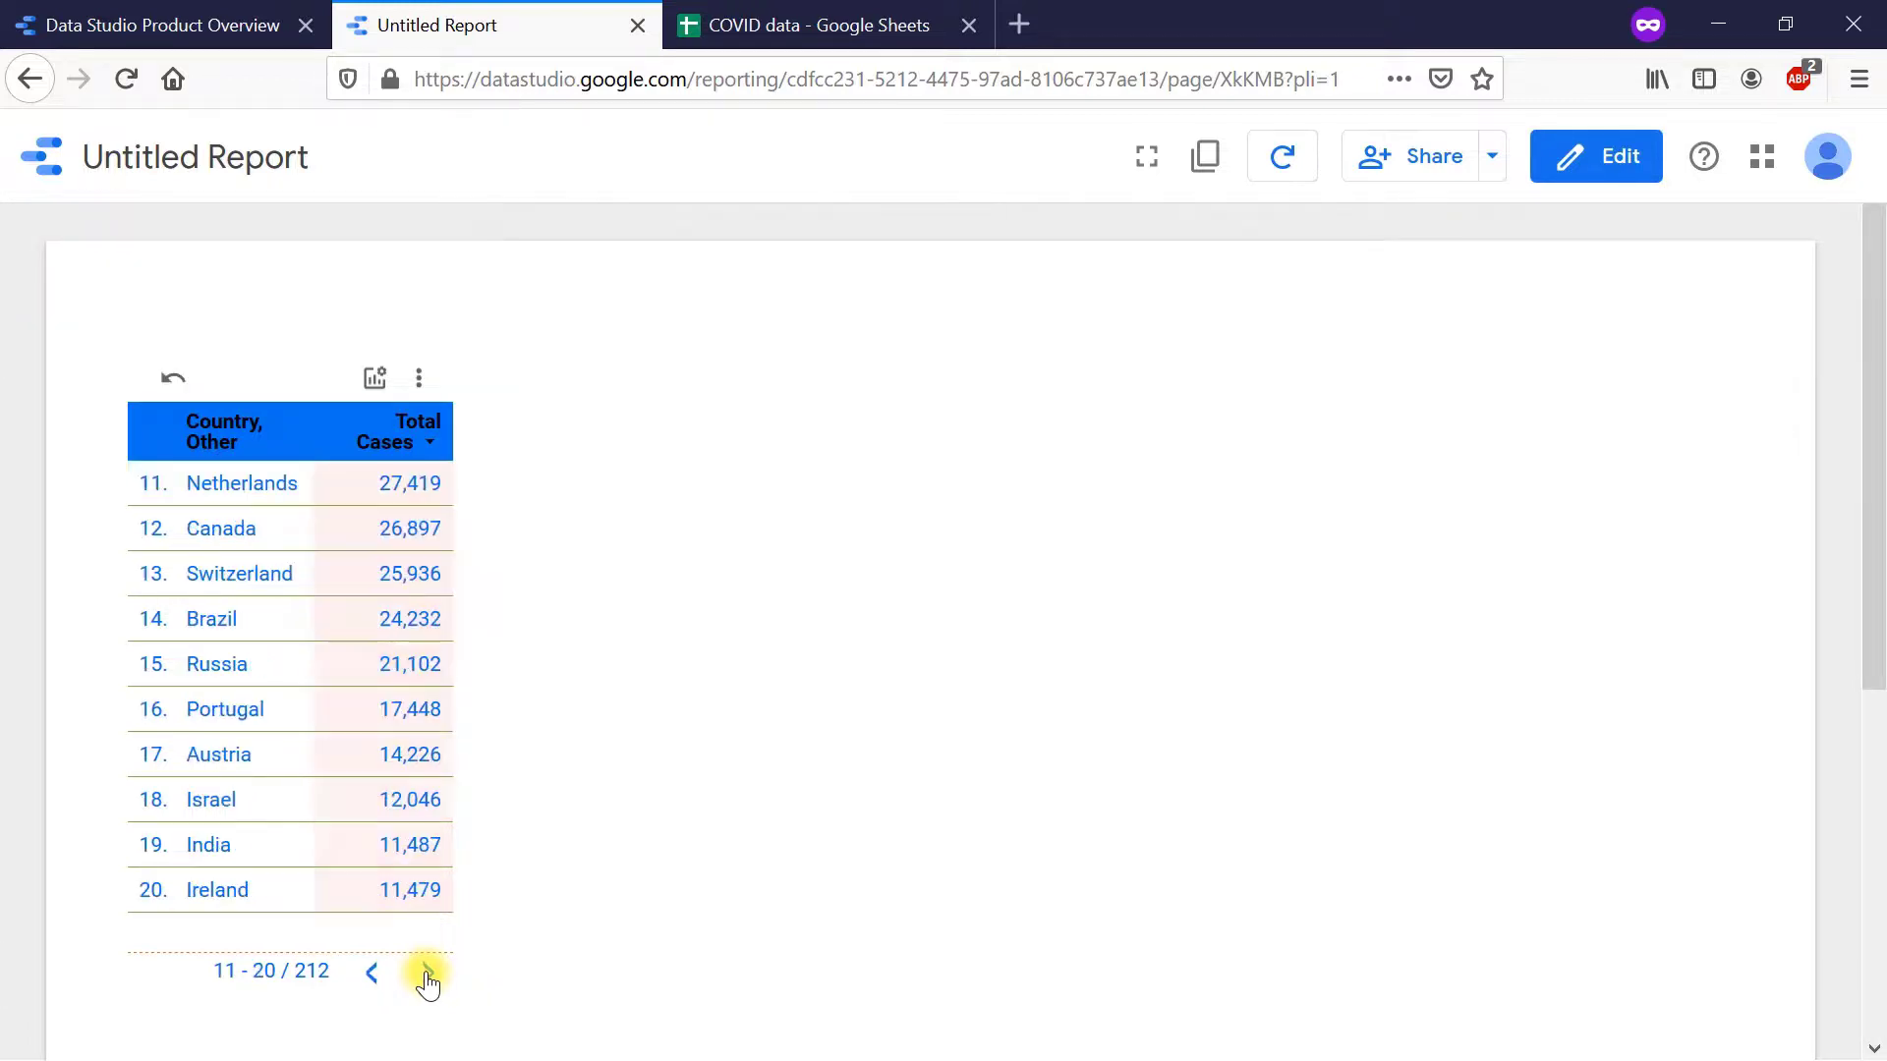
click(427, 976)
click(427, 976)
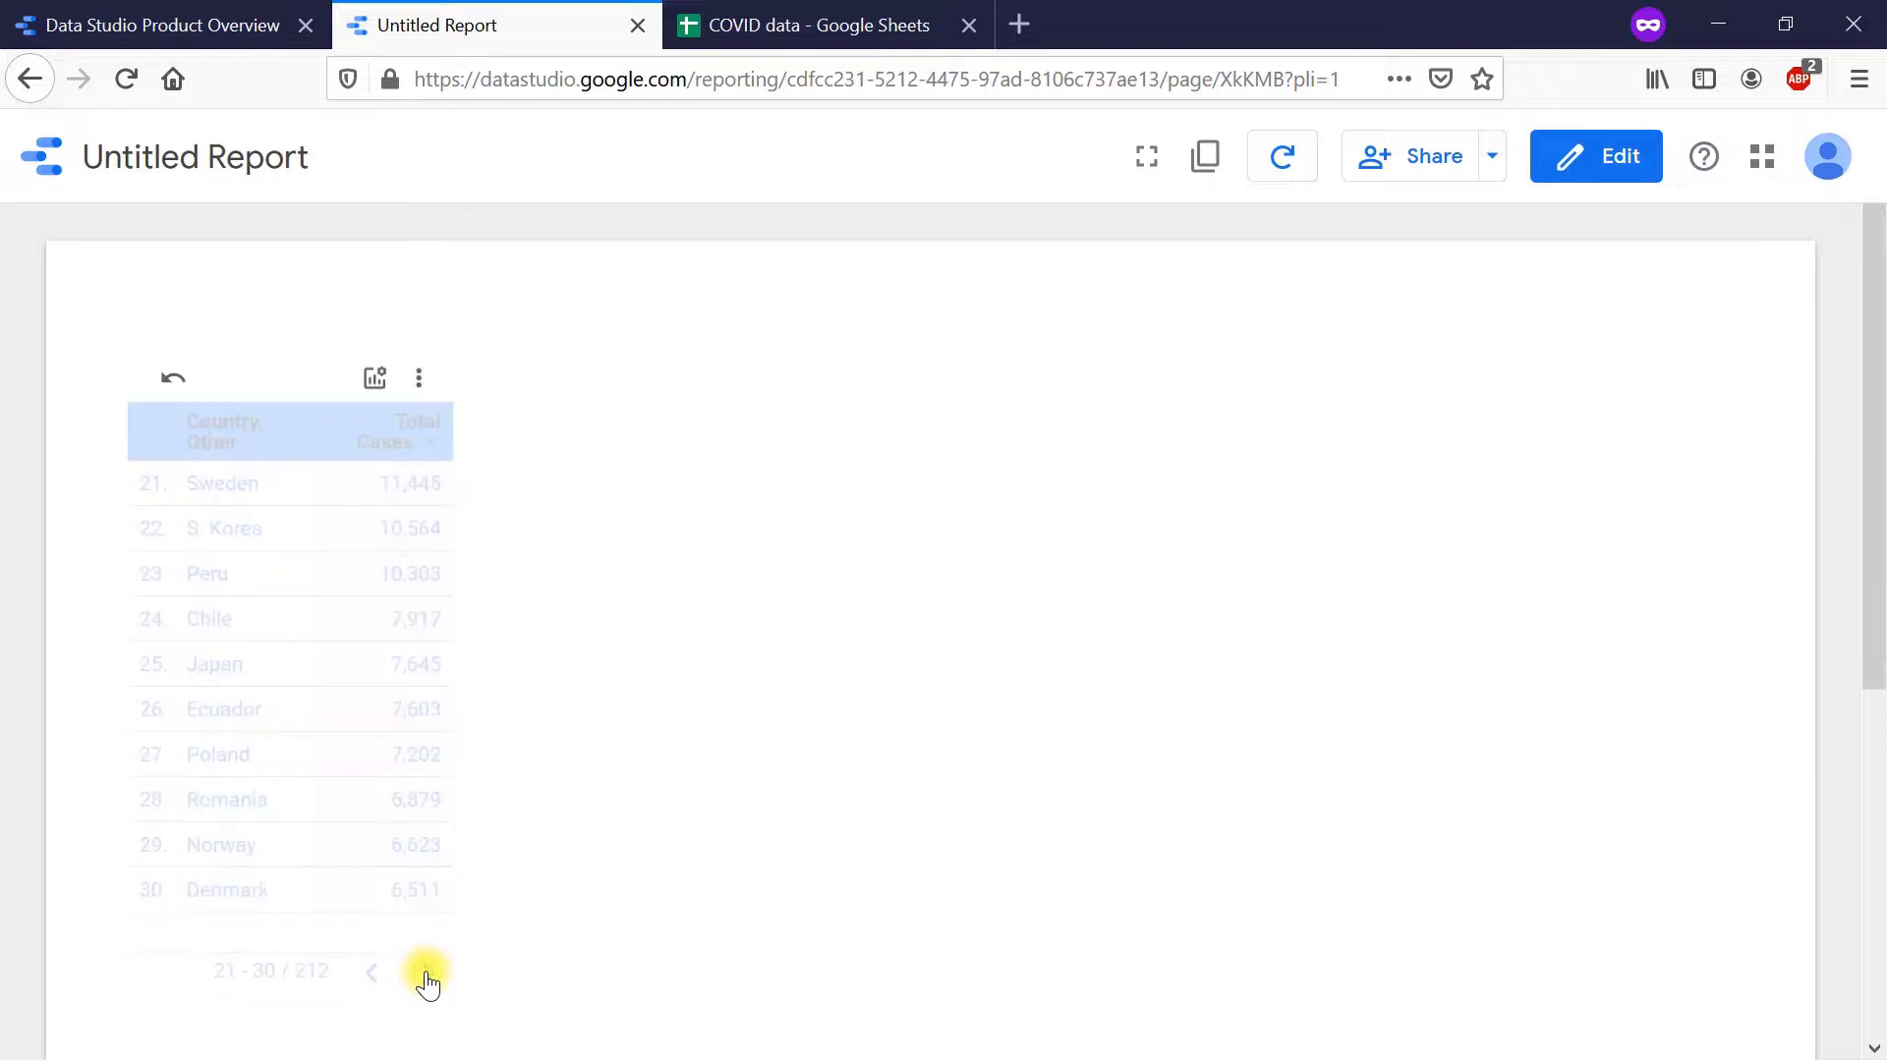
click(428, 976)
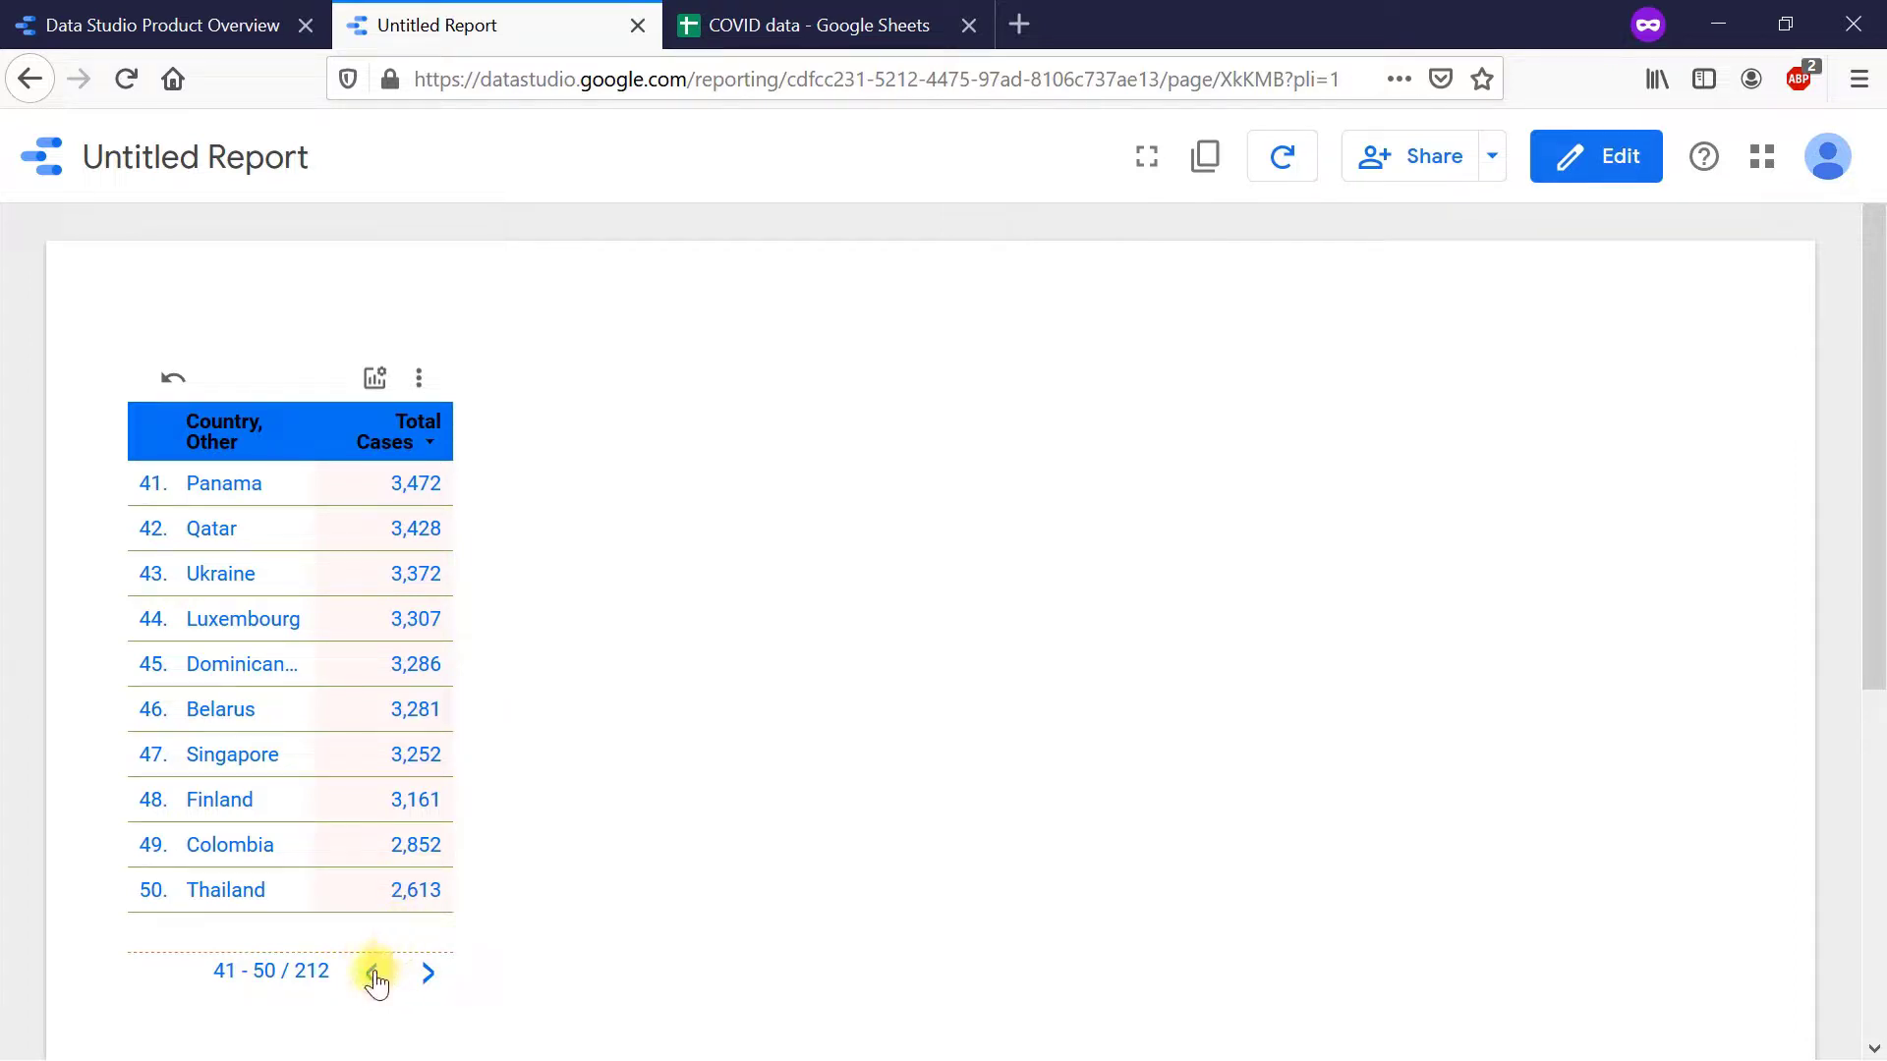
click(372, 973)
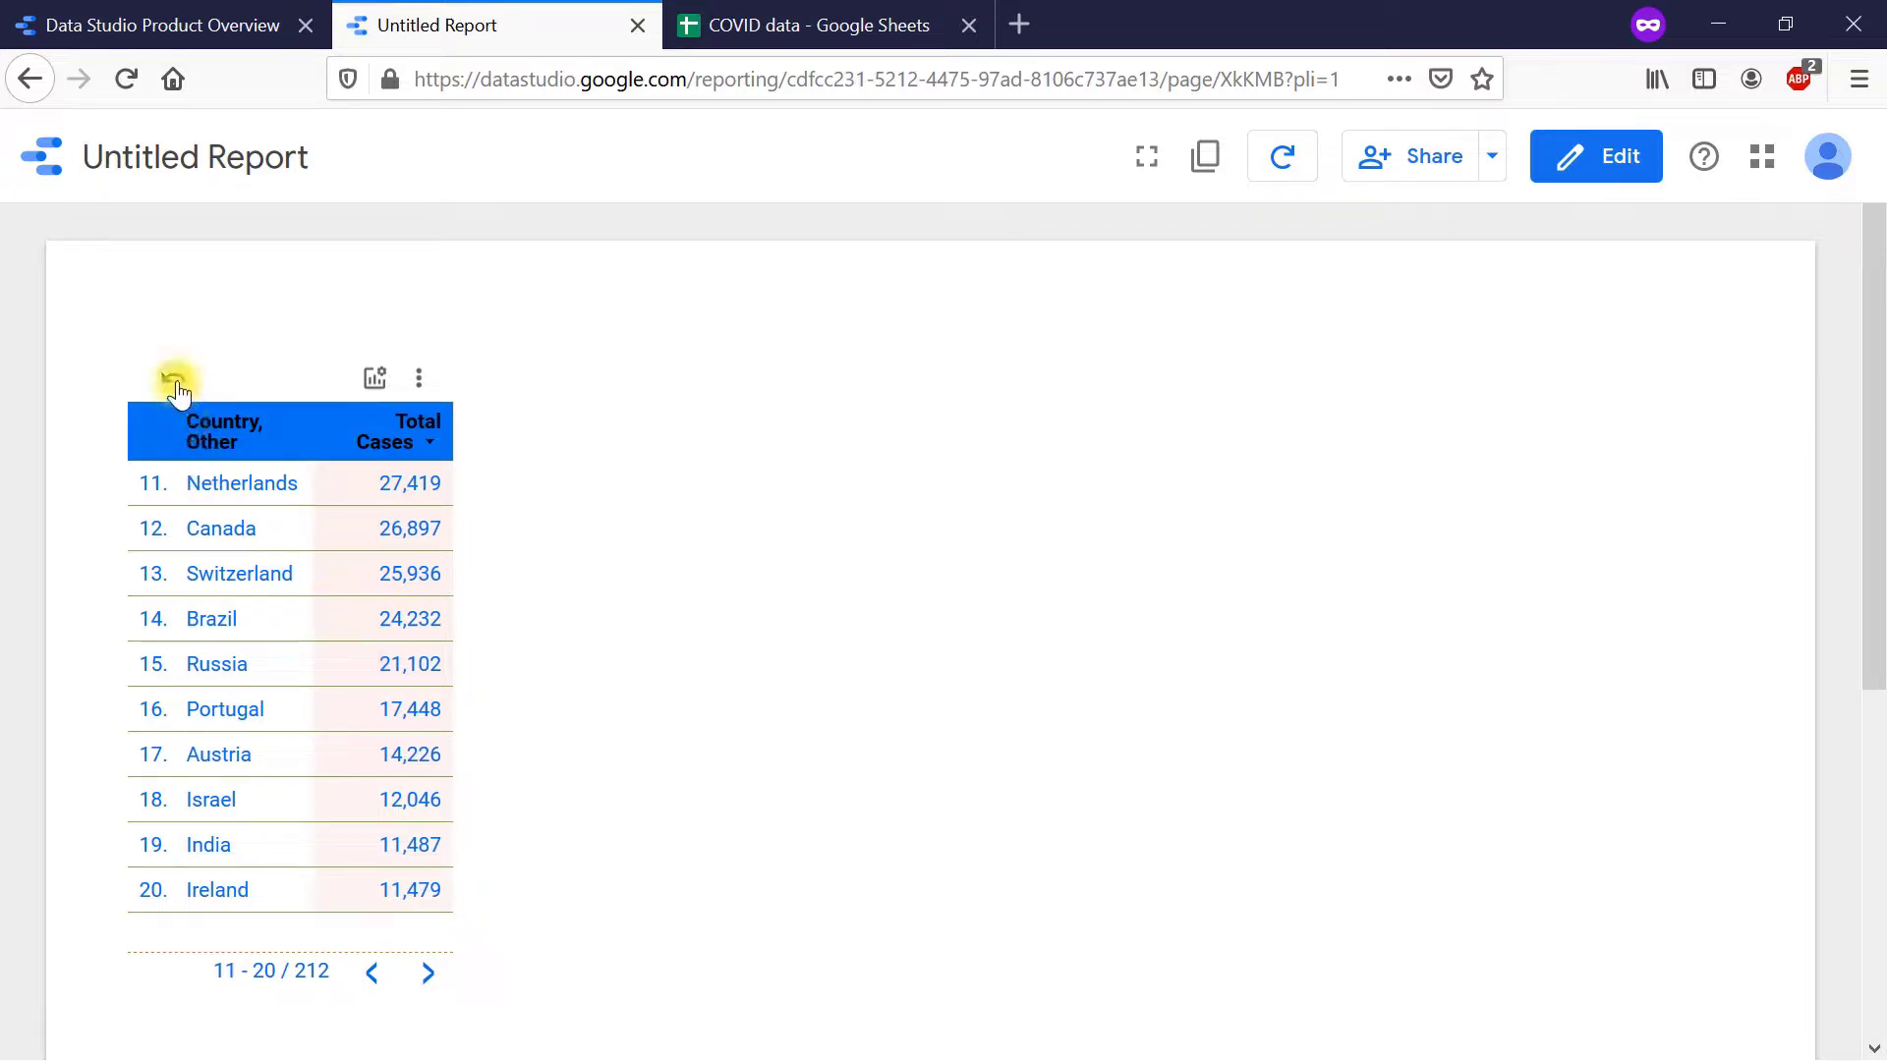
- Try adding the optional Total Recovered metric to the viewed table and remove it again
click(377, 382)
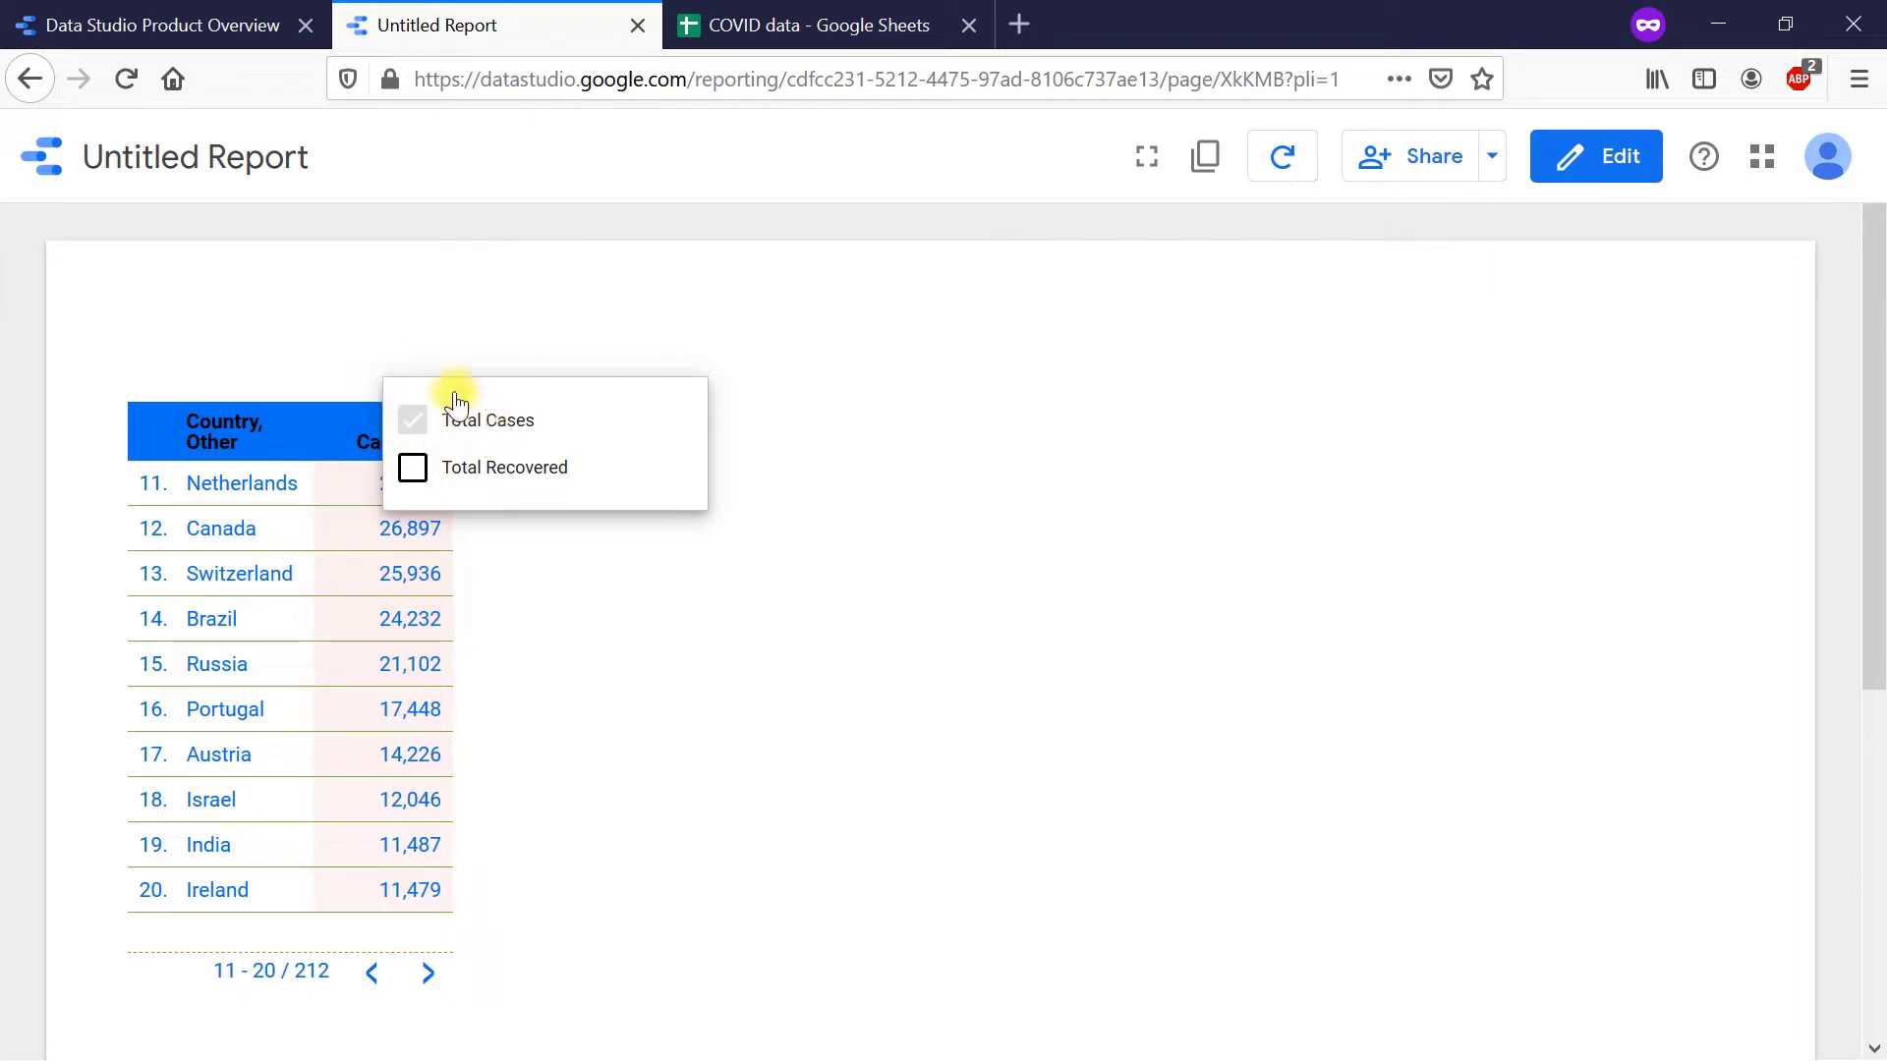
click(413, 469)
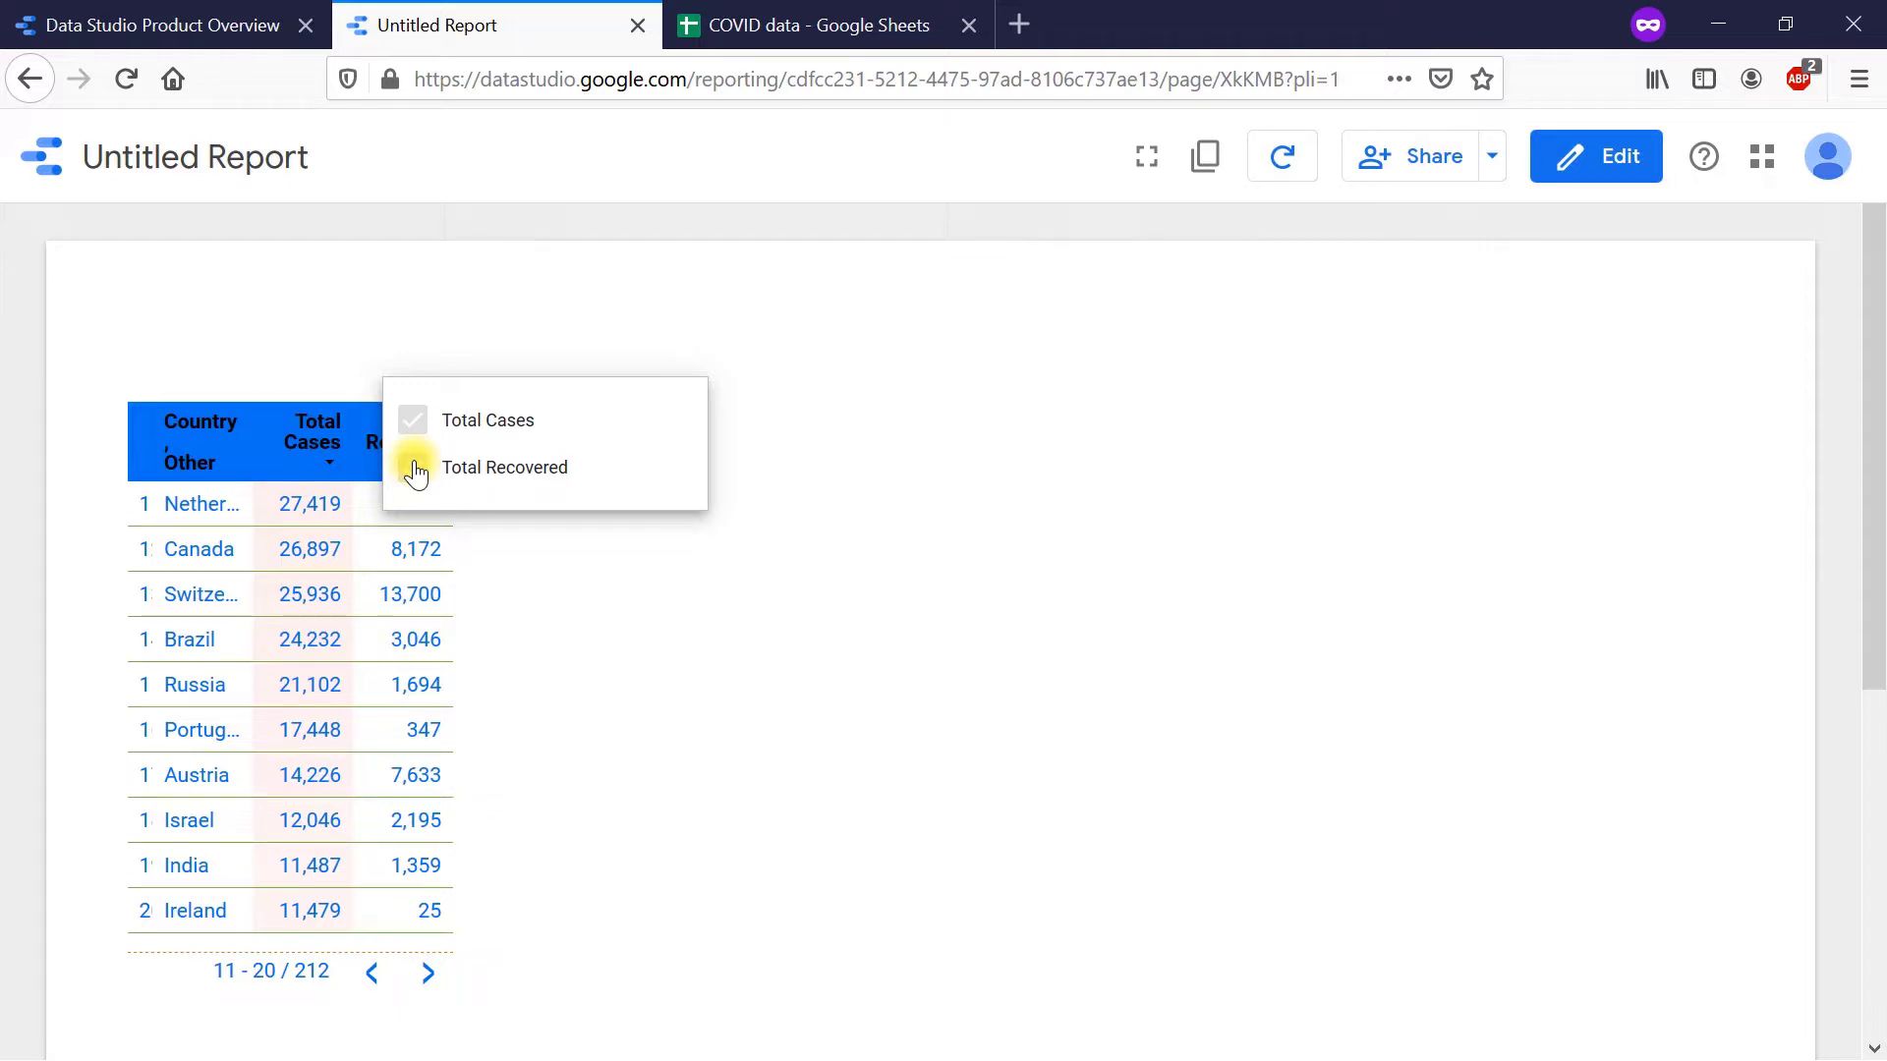
click(413, 470)
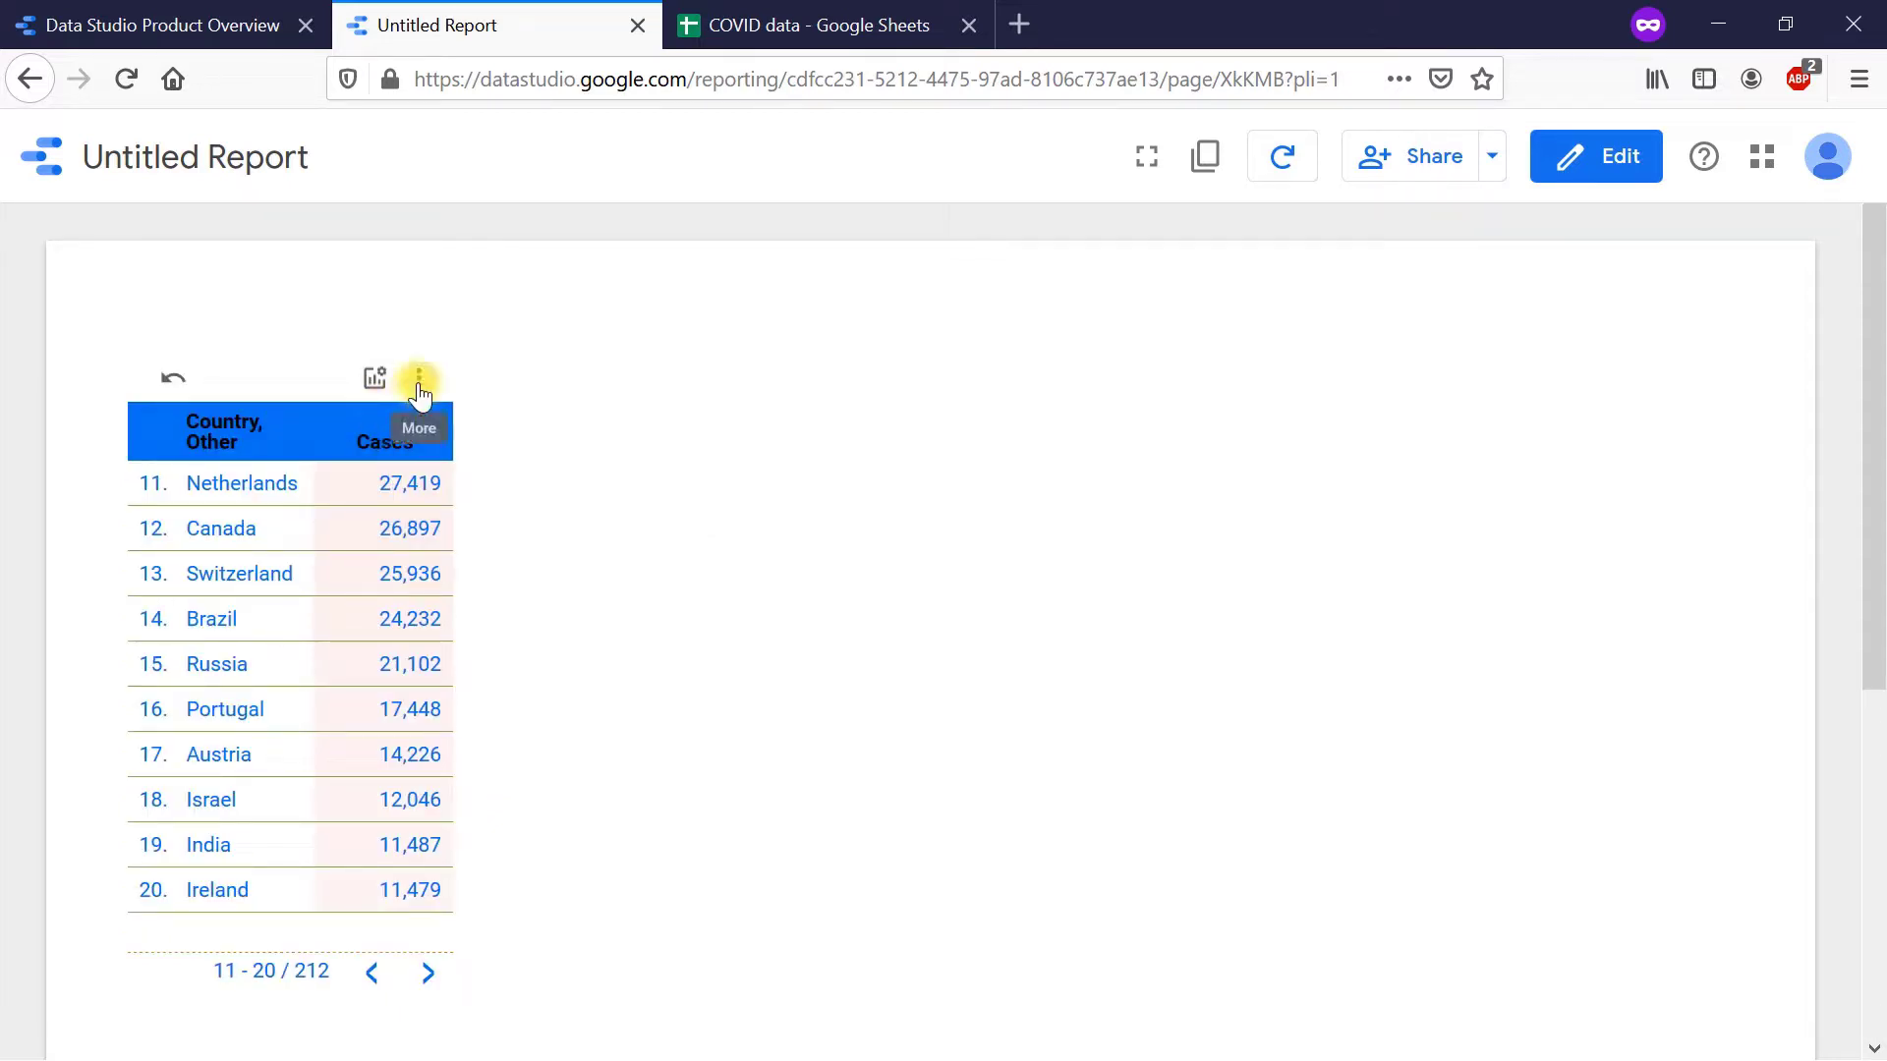
- Look at the table's sort, reset and export options, and return to the first page of rows
click(419, 386)
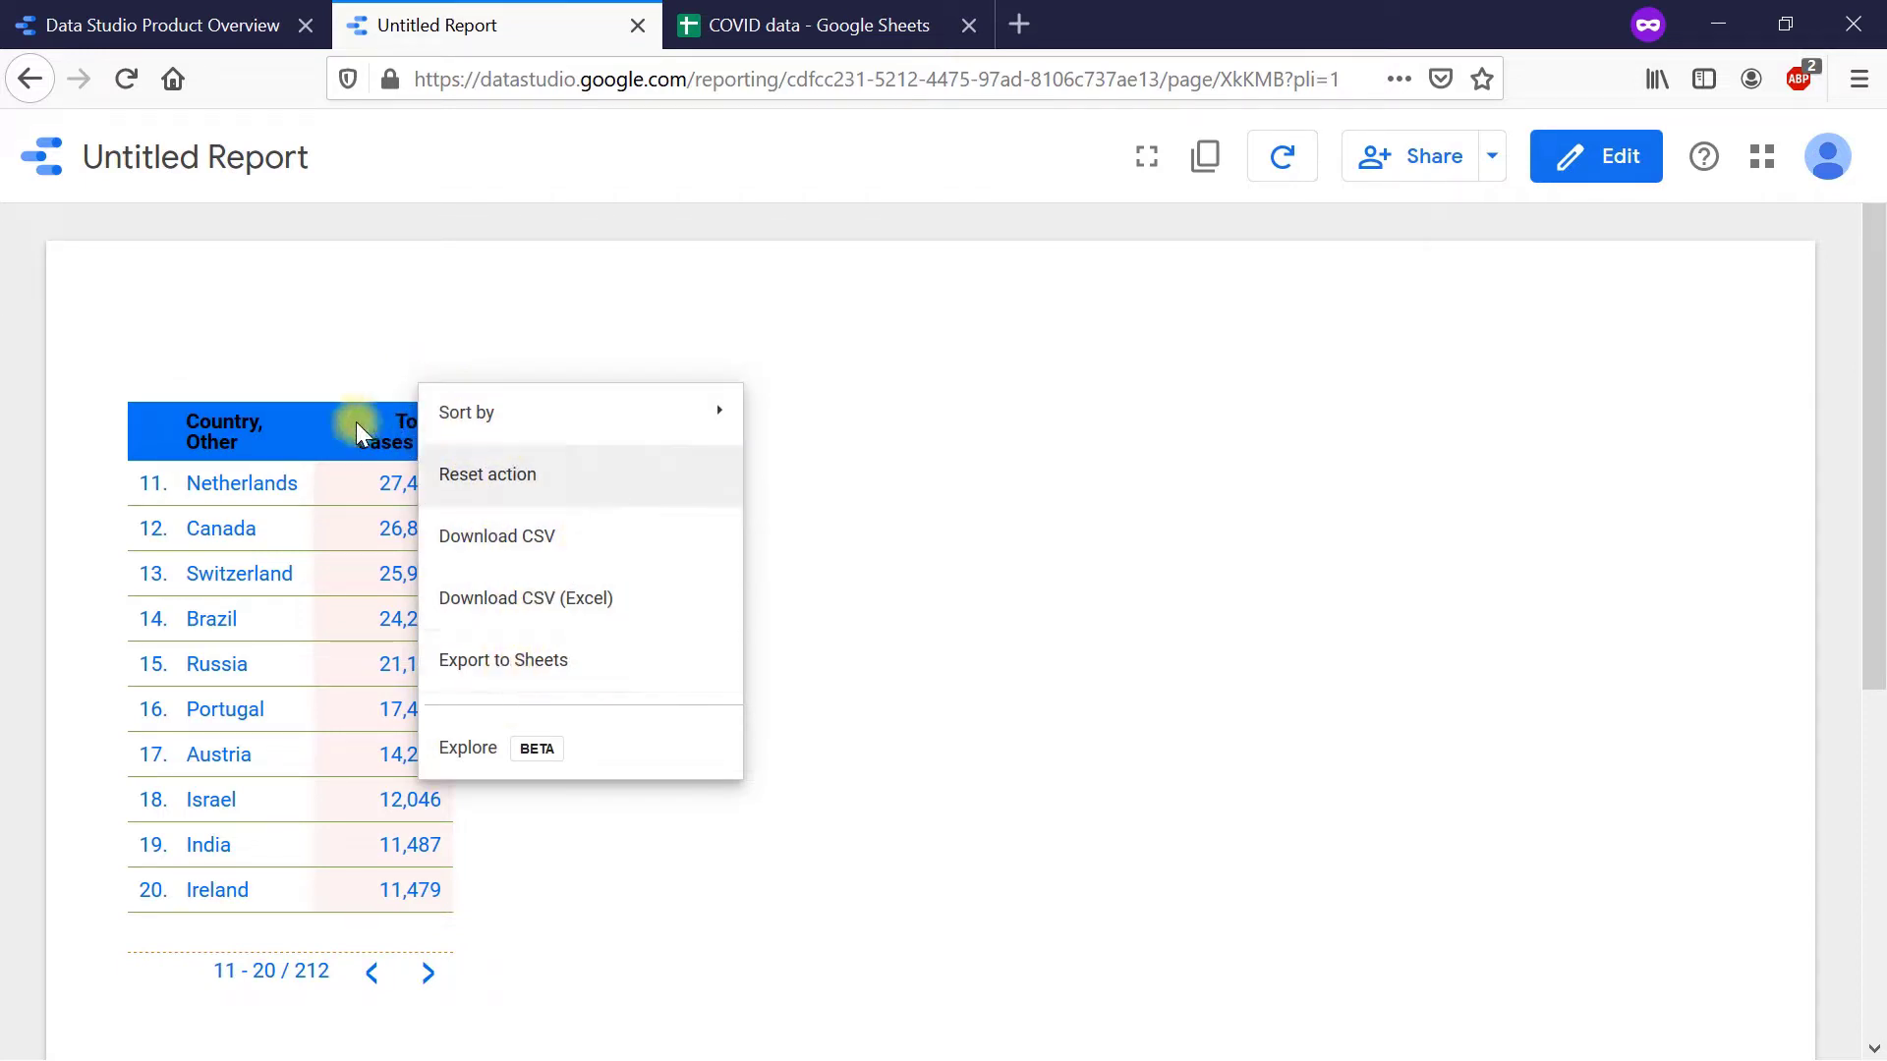
click(325, 420)
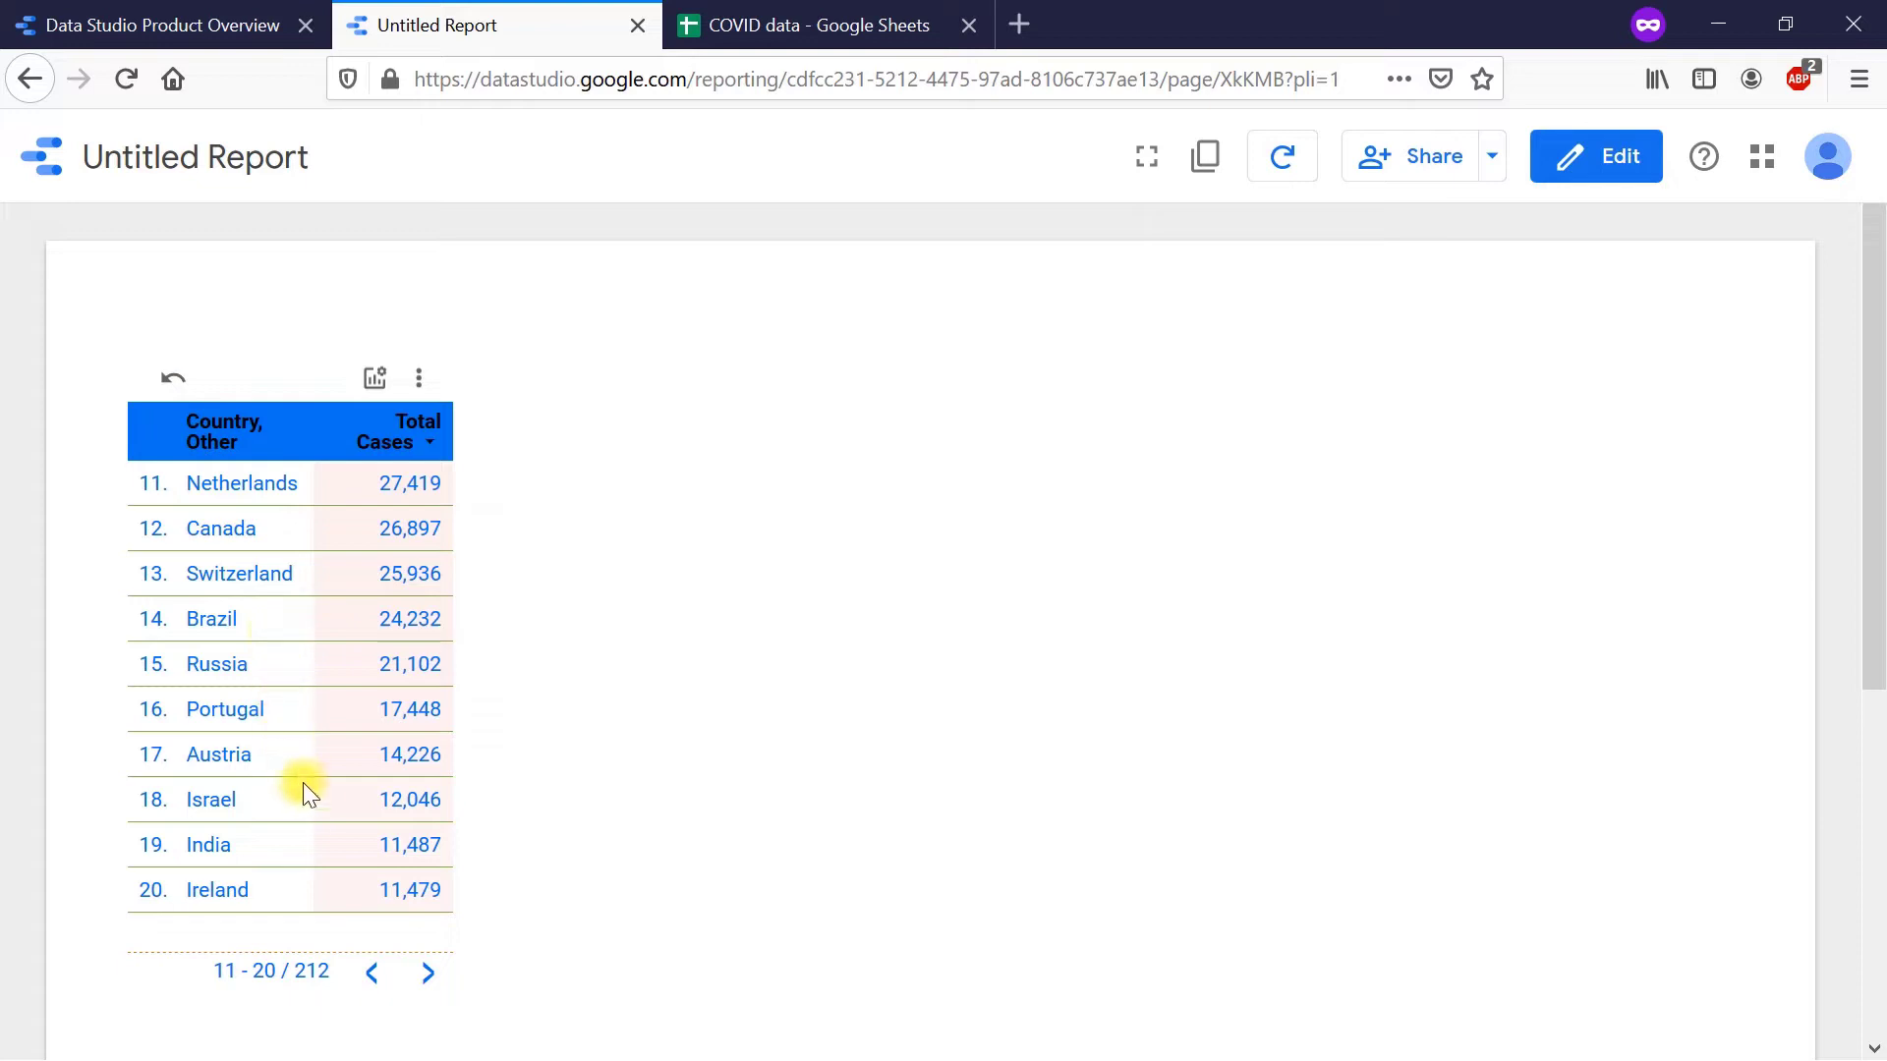
click(370, 975)
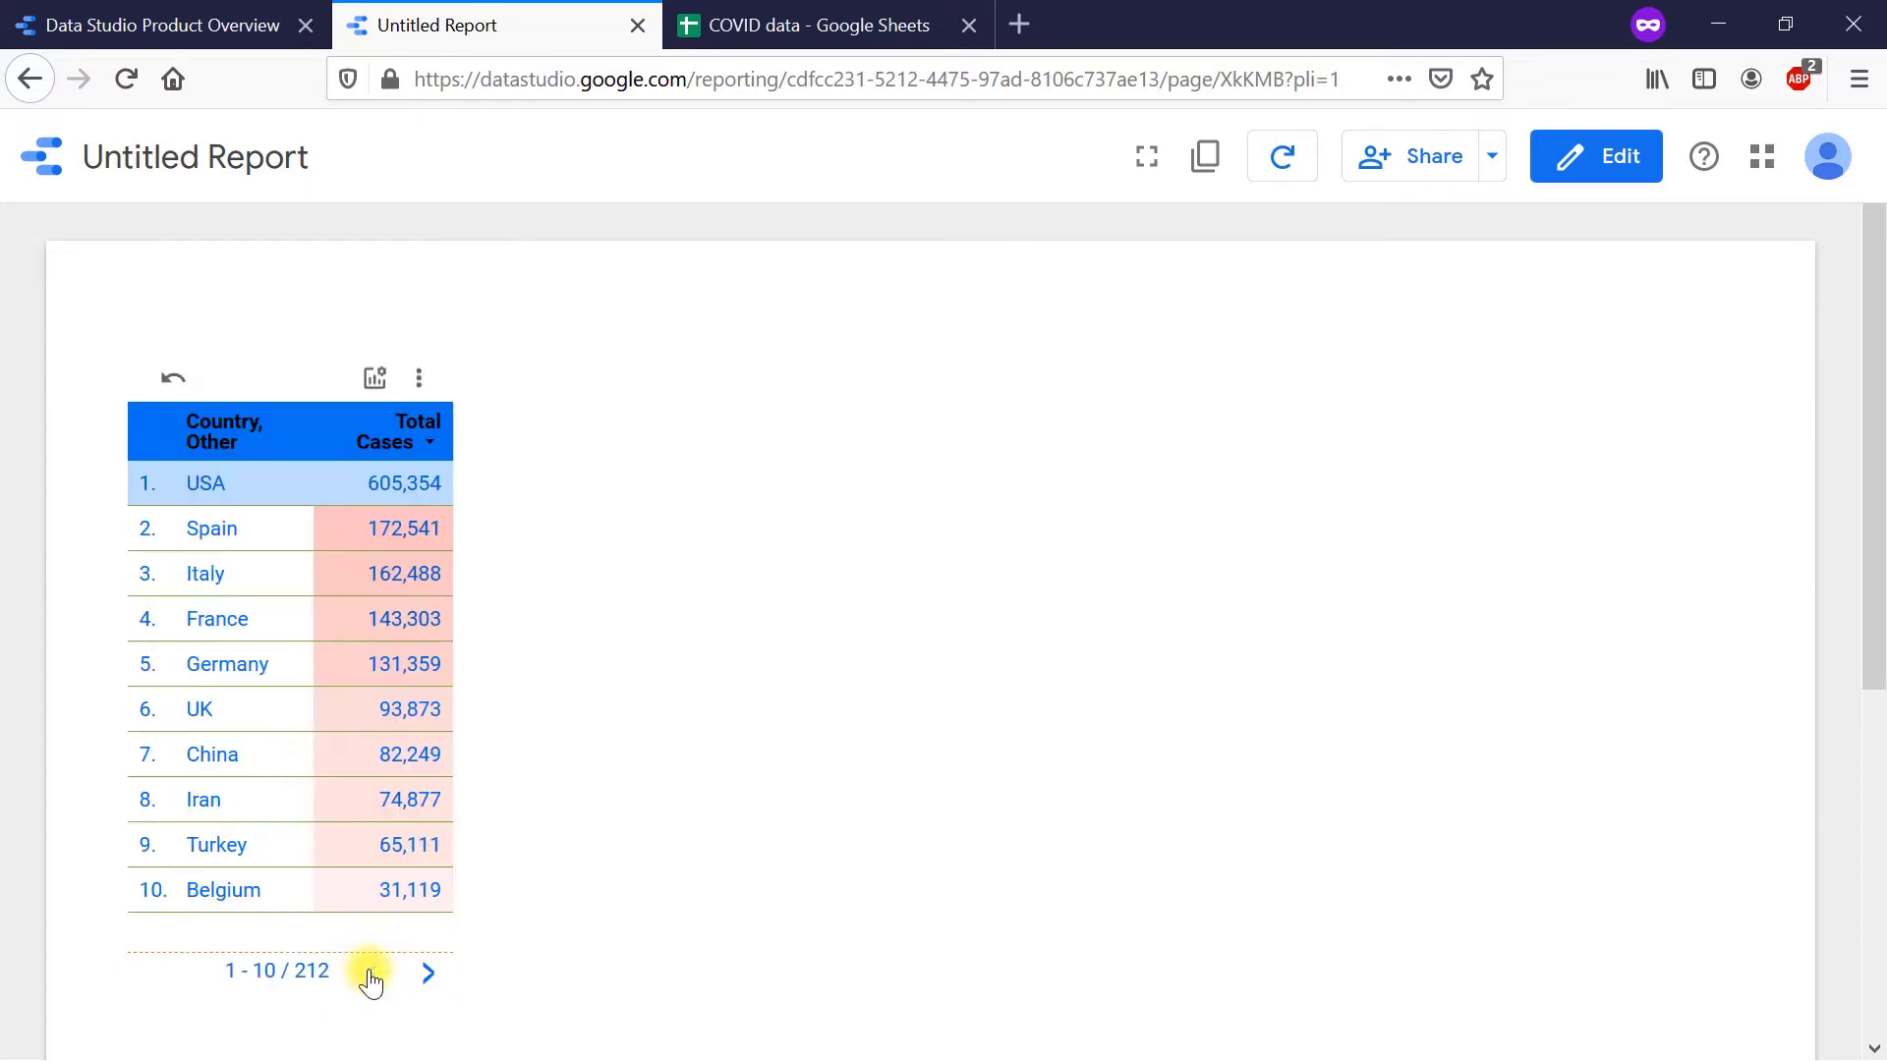